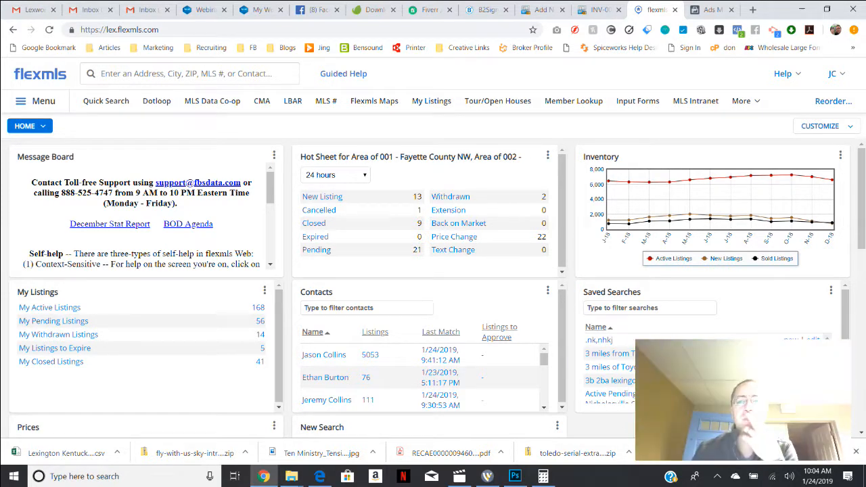
{"action": "left_click", "coordinate": [820, 126]}
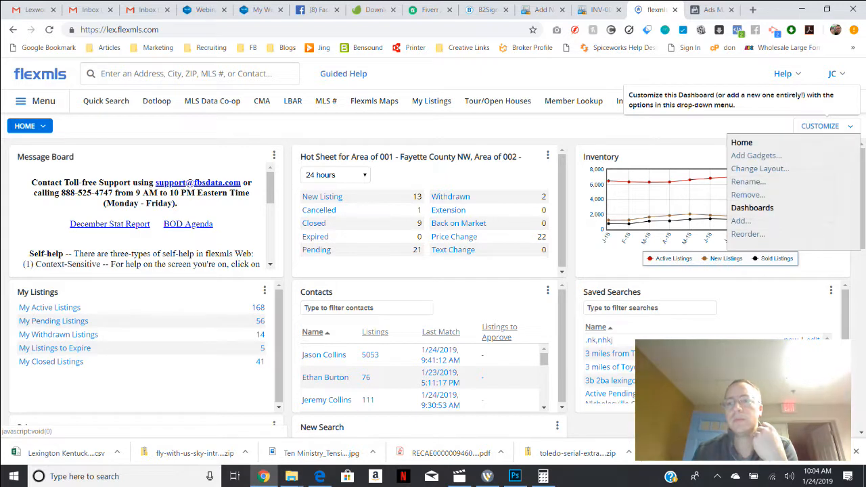
{"action": "left_click", "coordinate": [820, 126]}
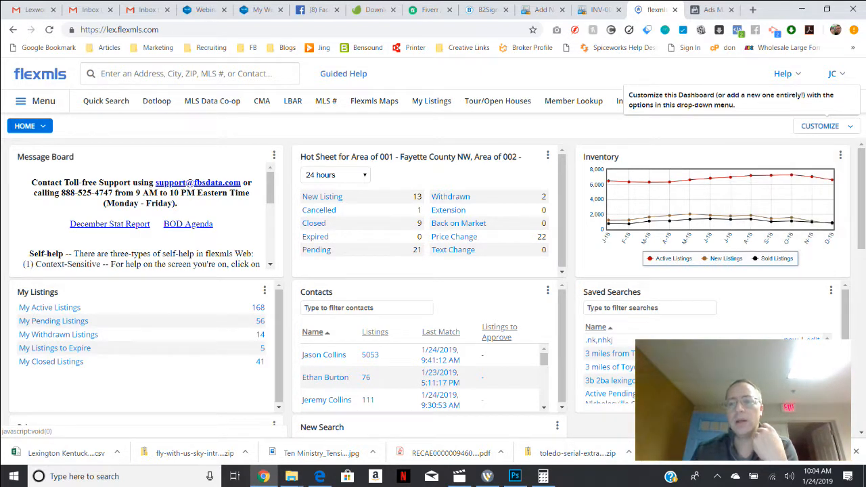
{"action": "left_click", "coordinate": [820, 126]}
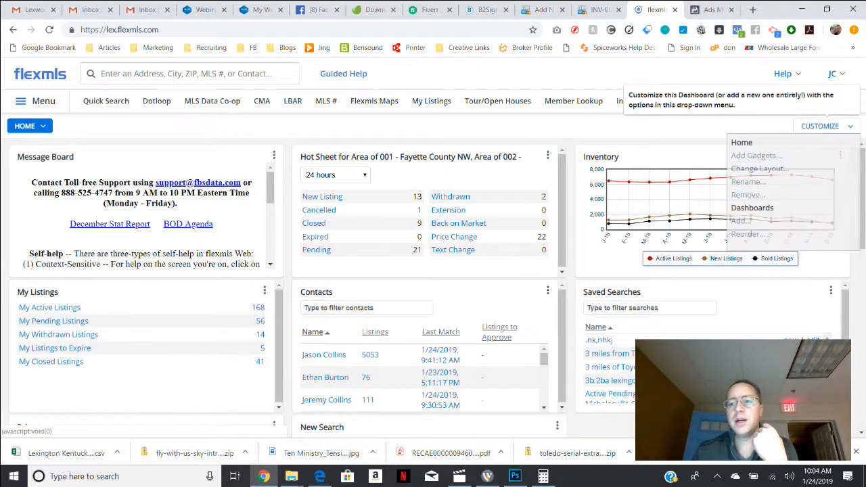
{"action": "left_click", "coordinate": [819, 125]}
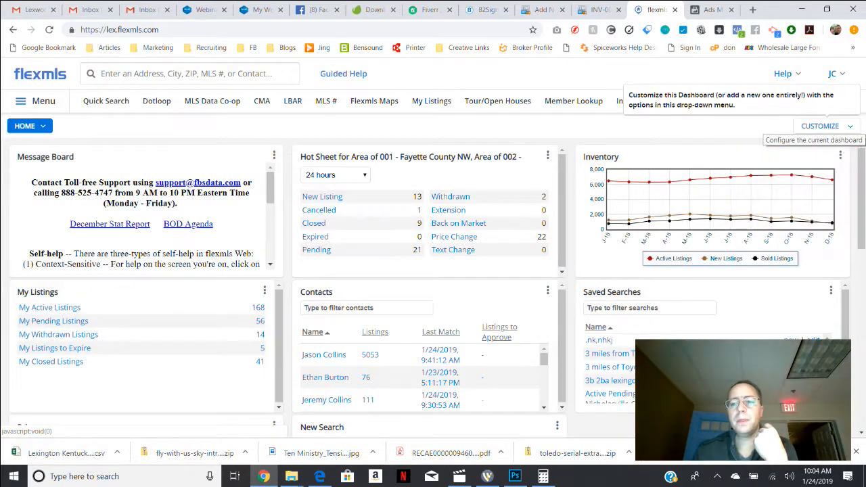
{"action": "left_click", "coordinate": [819, 126]}
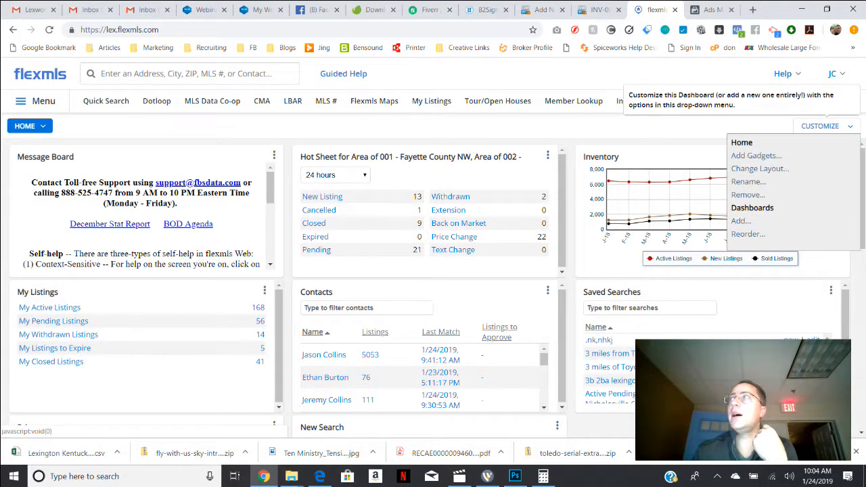
{"action": "left_click", "coordinate": [820, 126]}
Create a new blank dashboard named Hotsheets.
{"action": "left_click", "coordinate": [819, 126]}
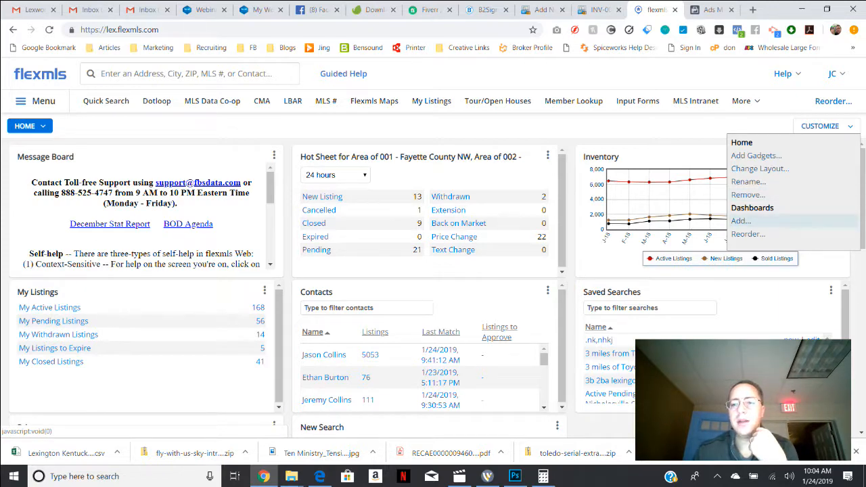
{"action": "left_click", "coordinate": [740, 221]}
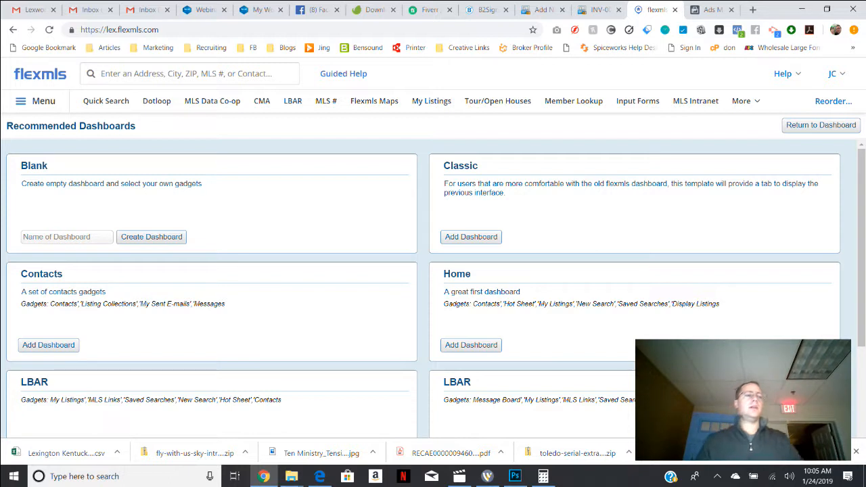
{"action": "left_click", "coordinate": [67, 236]}
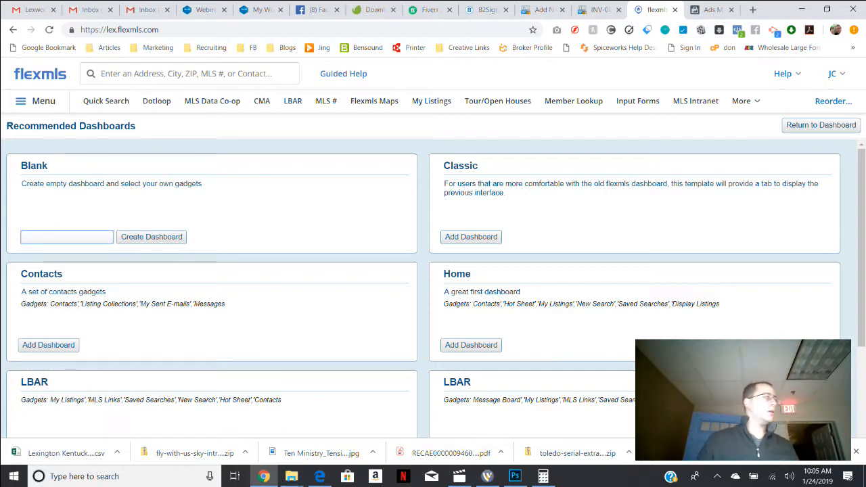
{"action": "type", "text": "Hotsheets"}
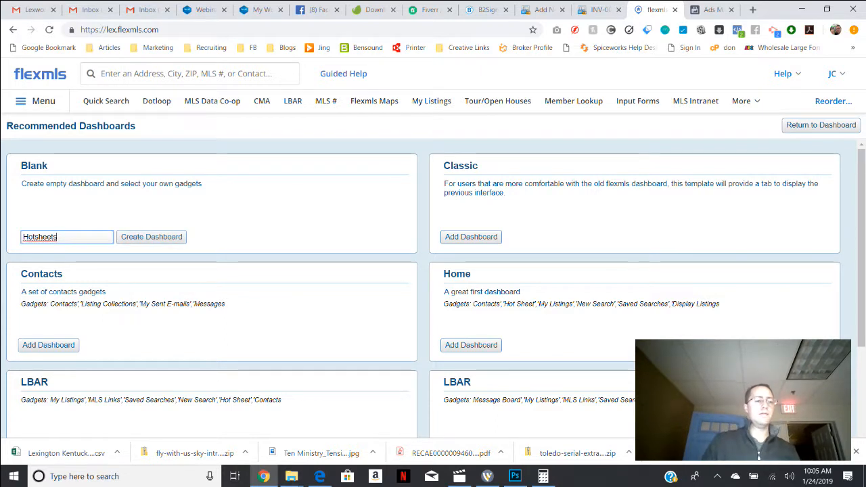
{"action": "key", "text": "Return"}
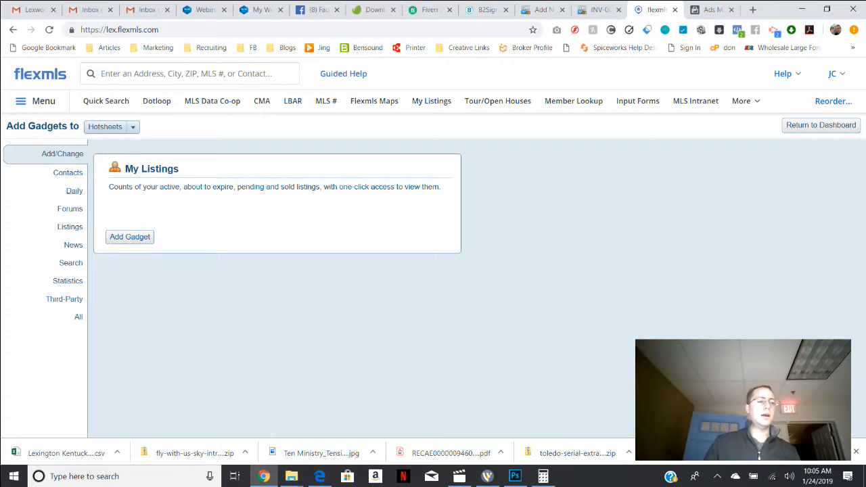
Add several Hot Sheet gadgets from the Daily category to the Hotsheets dashboard.
{"action": "left_click", "coordinate": [74, 191]}
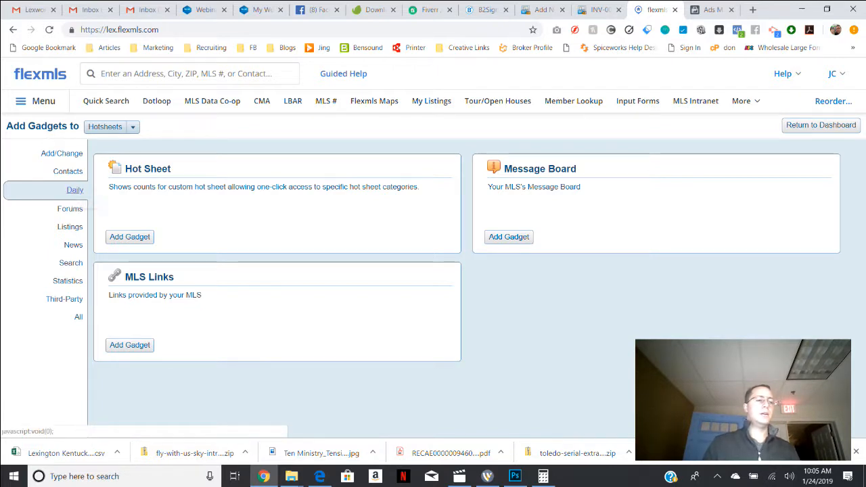
{"action": "left_click", "coordinate": [130, 237]}
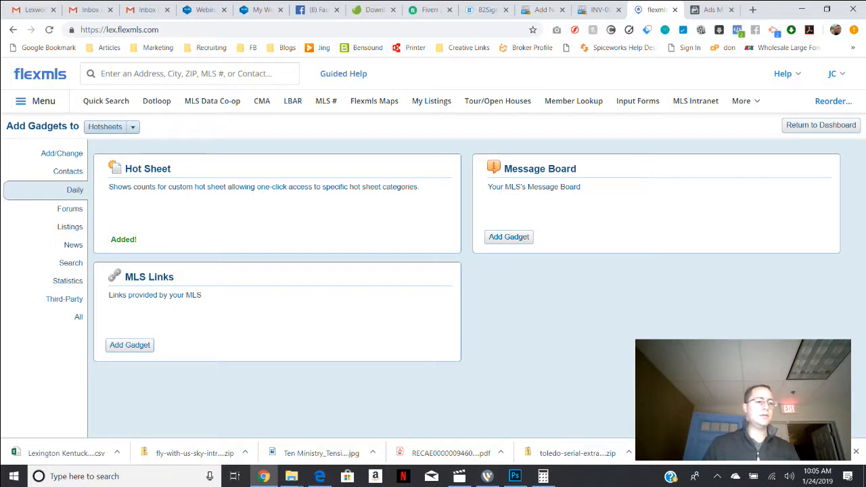
{"action": "left_click", "coordinate": [129, 237]}
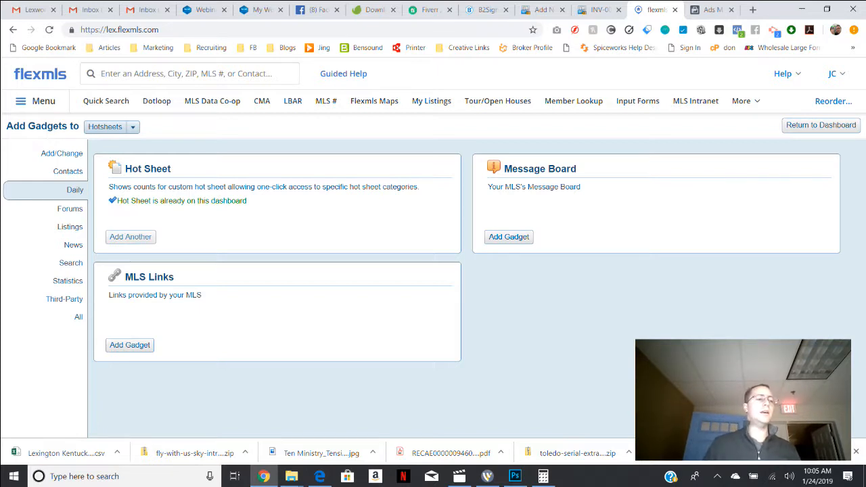
{"action": "left_click", "coordinate": [130, 237]}
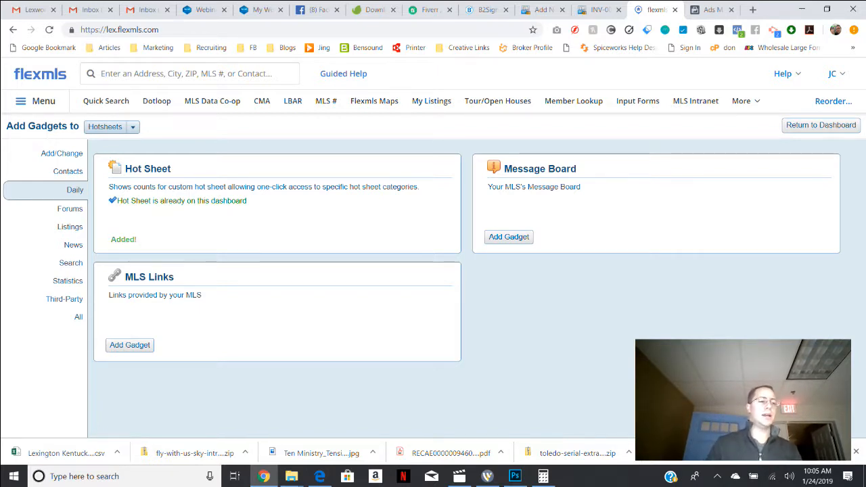
{"action": "left_click", "coordinate": [130, 236]}
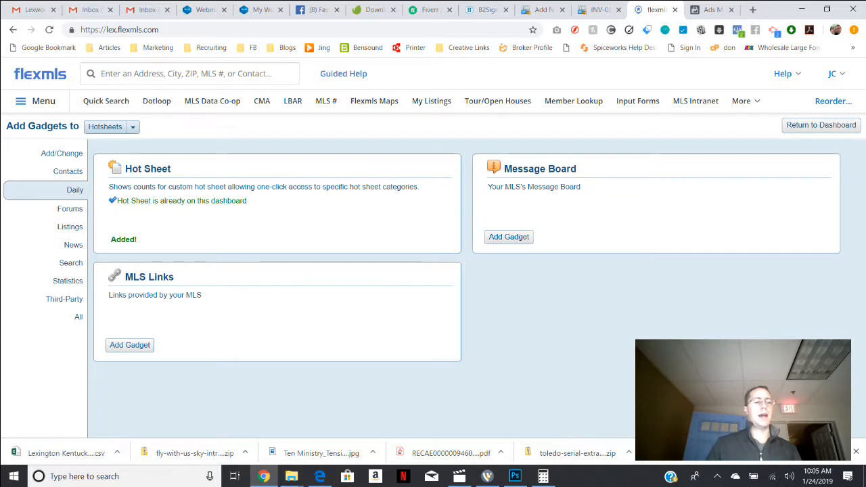
{"action": "left_click", "coordinate": [130, 237]}
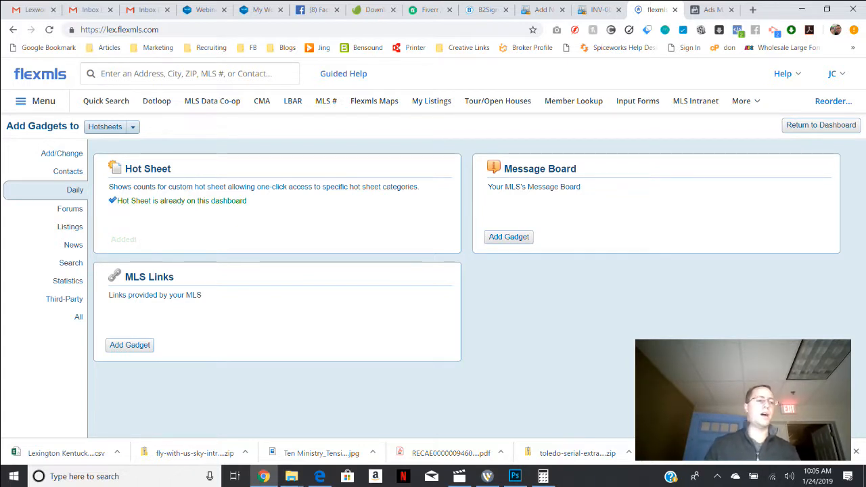
Return from the gadget selection and switch from the Home dashboard to the Hotsheets dashboard.
{"action": "left_click", "coordinate": [821, 125]}
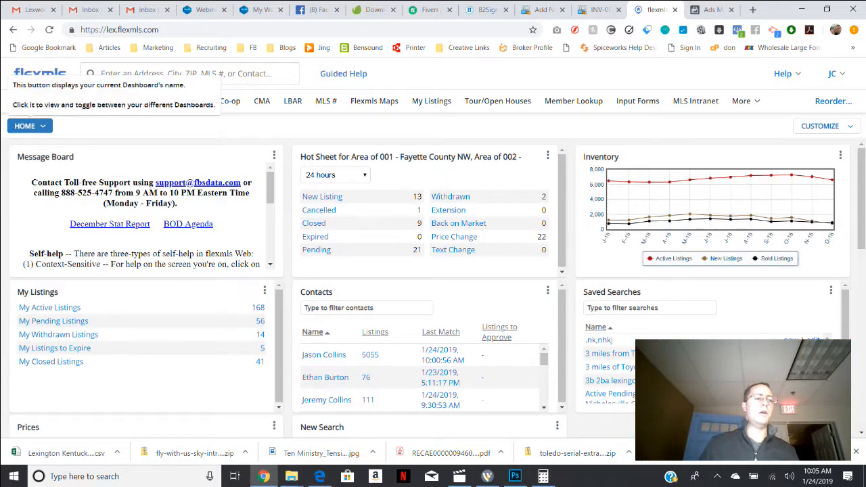
{"action": "left_click", "coordinate": [29, 126]}
{"action": "left_click", "coordinate": [30, 126]}
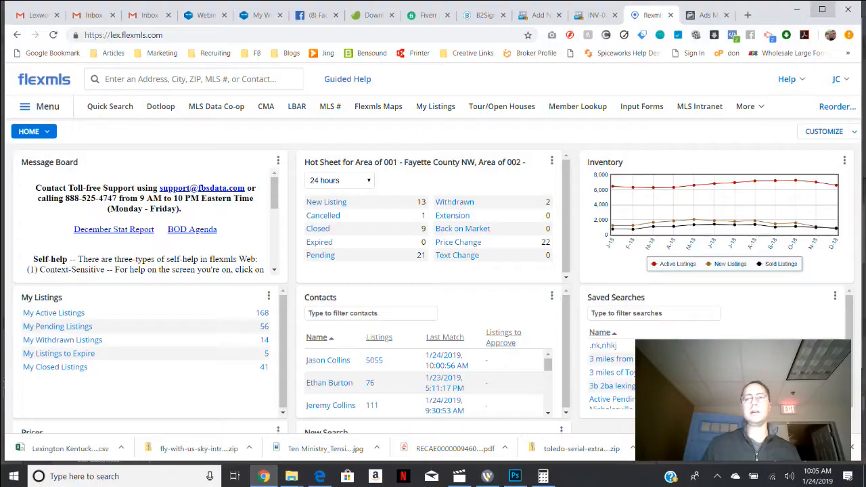
{"action": "left_click", "coordinate": [34, 131]}
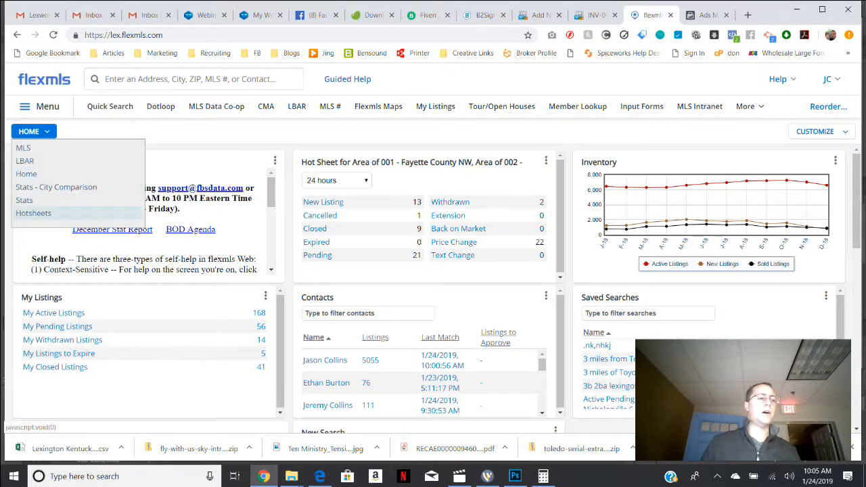
{"action": "left_click", "coordinate": [33, 213]}
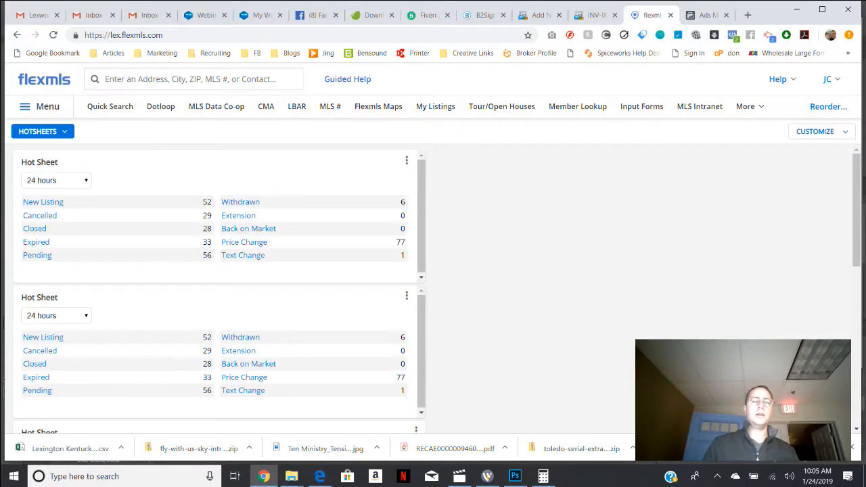
{"action": "scroll", "coordinate": [436, 289], "scroll_direction": "down", "scroll_amount": 5}
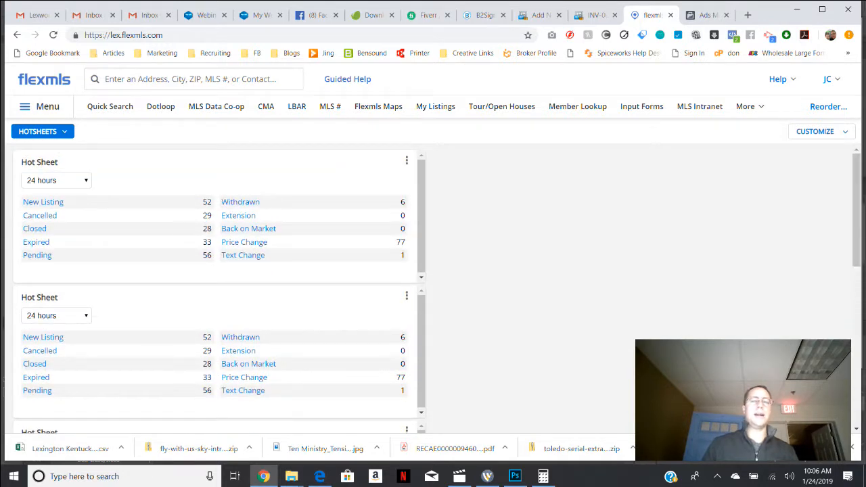
Change the Hotsheets dashboard layout to three equal columns and move one Hot Sheet gadget into each empty column.
{"action": "left_click", "coordinate": [814, 132]}
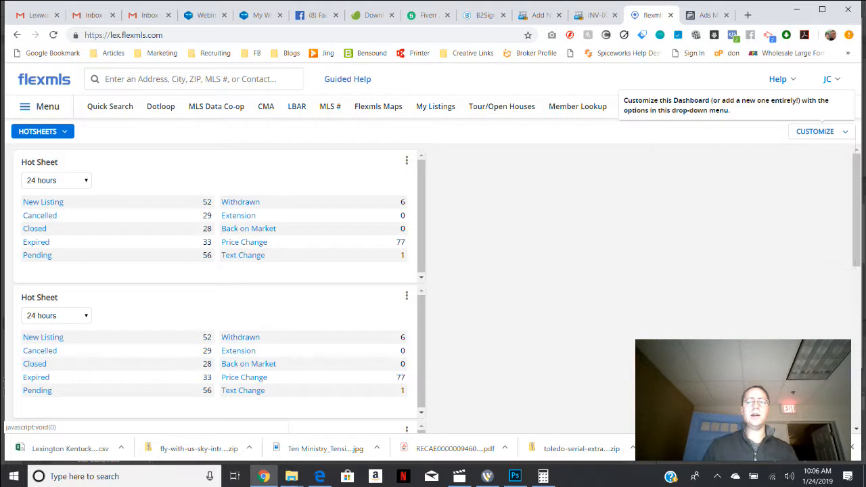
{"action": "mouse_move", "coordinate": [819, 131]}
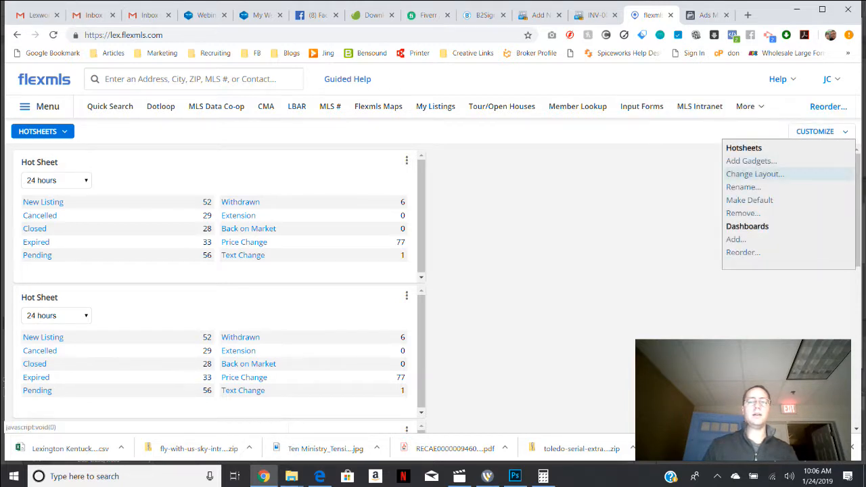
{"action": "left_click", "coordinate": [754, 174]}
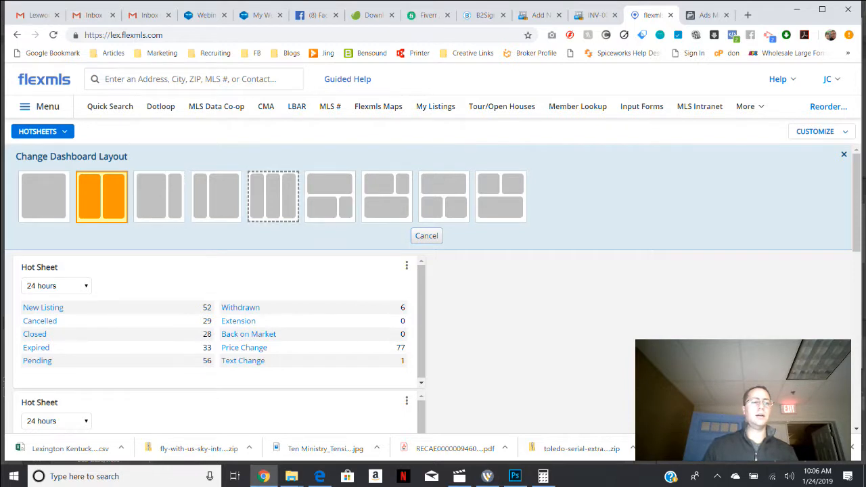
{"action": "left_click", "coordinate": [271, 203]}
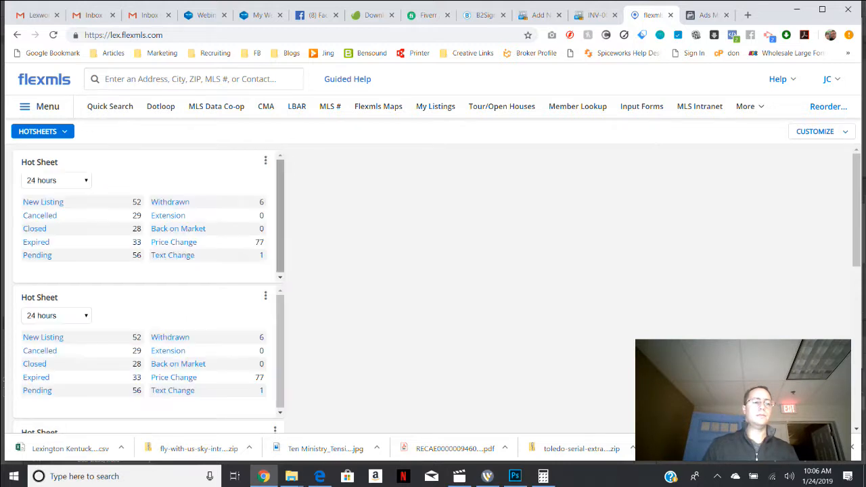
{"action": "left_click_drag", "start_coordinate": [135, 298], "coordinate": [360, 187]}
{"action": "left_click_drag", "start_coordinate": [135, 298], "coordinate": [643, 165]}
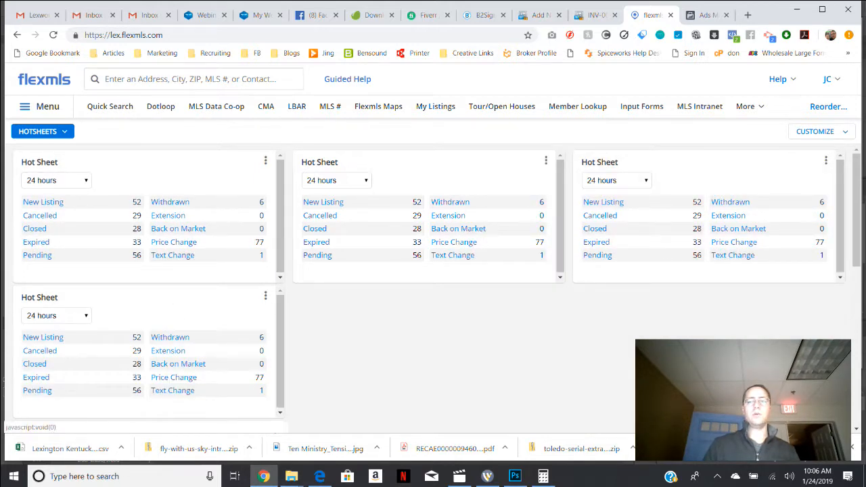
View the Daily gadgets available for the Hotsheets dashboard, then return to the dashboard.
{"action": "left_click", "coordinate": [817, 131]}
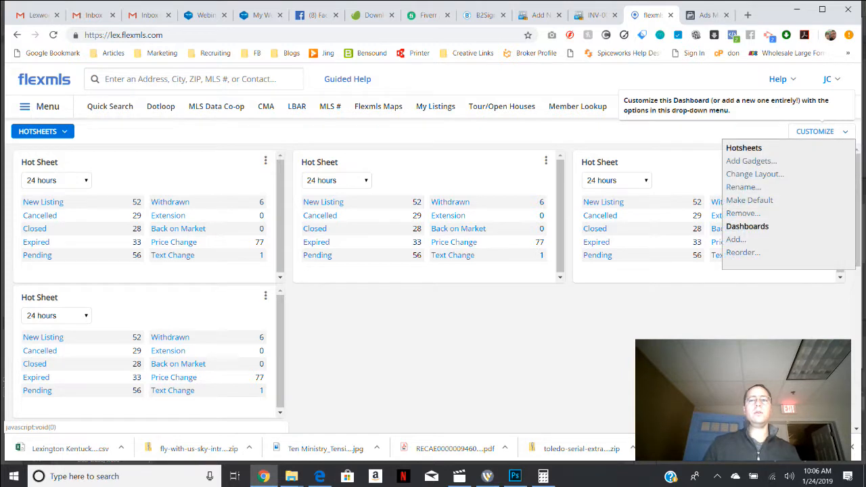
{"action": "left_click", "coordinate": [817, 131]}
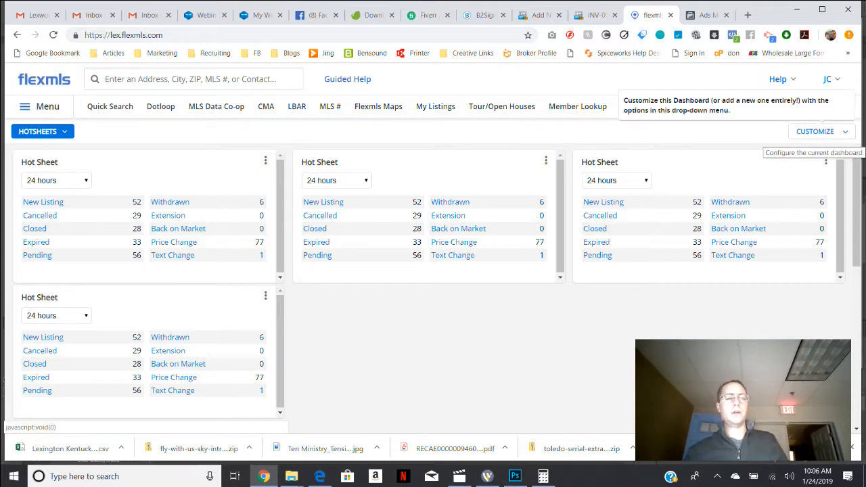
{"action": "left_click", "coordinate": [817, 132]}
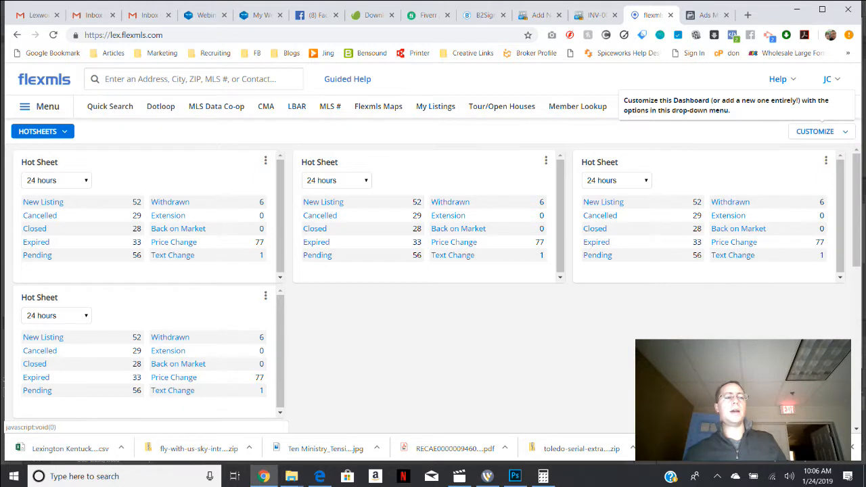
{"action": "left_click", "coordinate": [817, 132]}
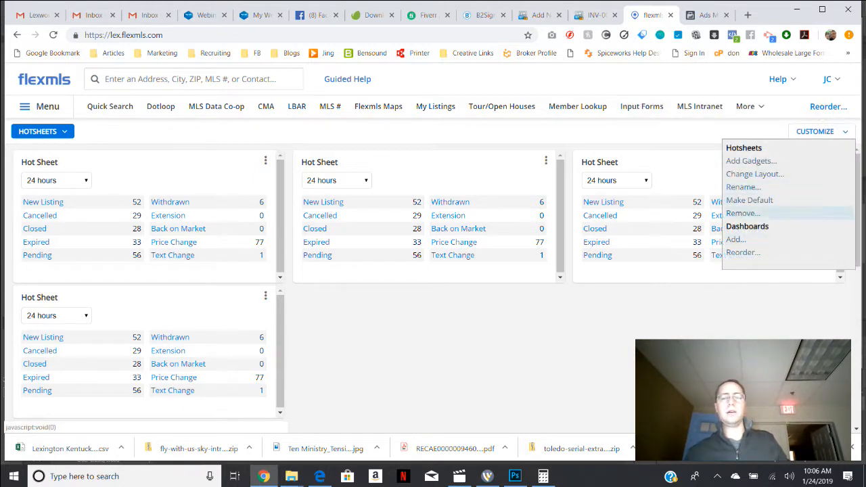
{"action": "left_click", "coordinate": [750, 161]}
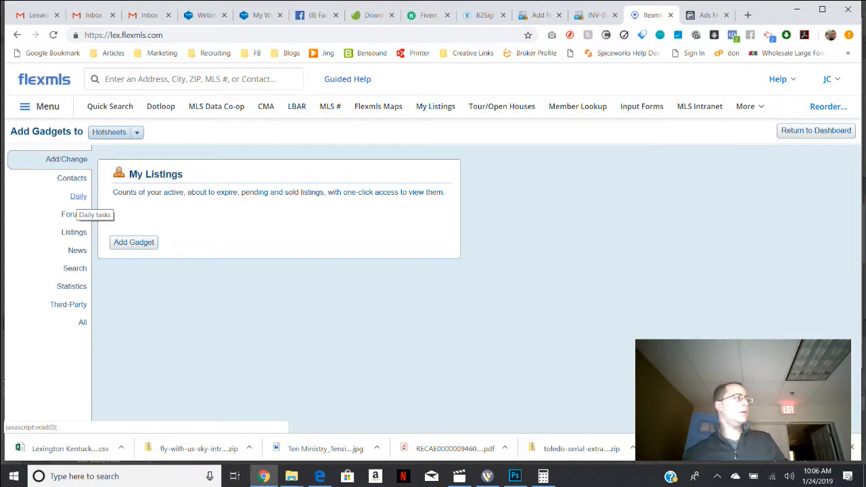
{"action": "left_click", "coordinate": [78, 196]}
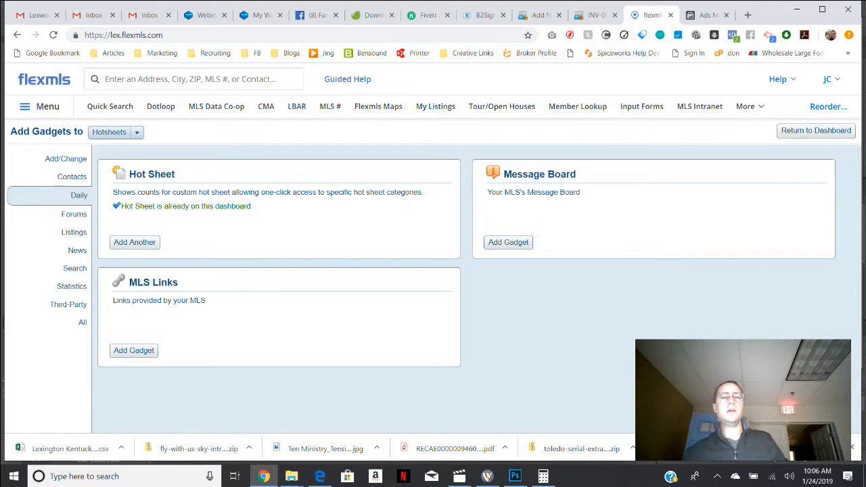
{"action": "left_click", "coordinate": [816, 131]}
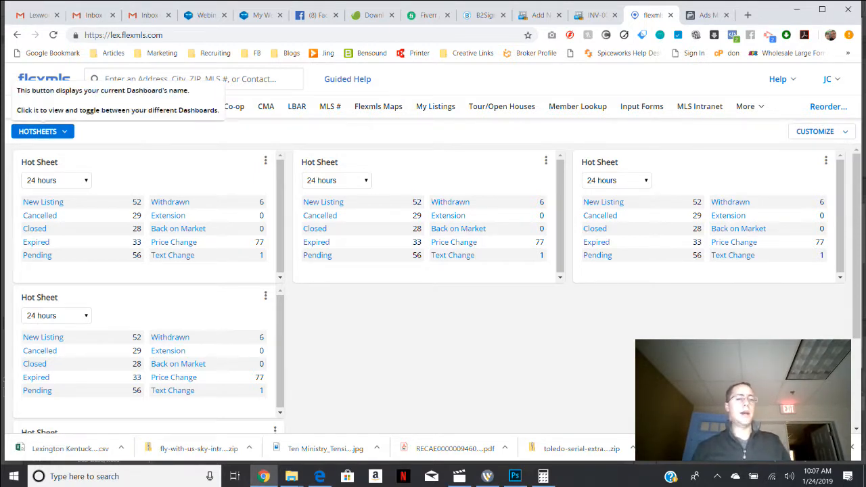
{"action": "left_click", "coordinate": [814, 132]}
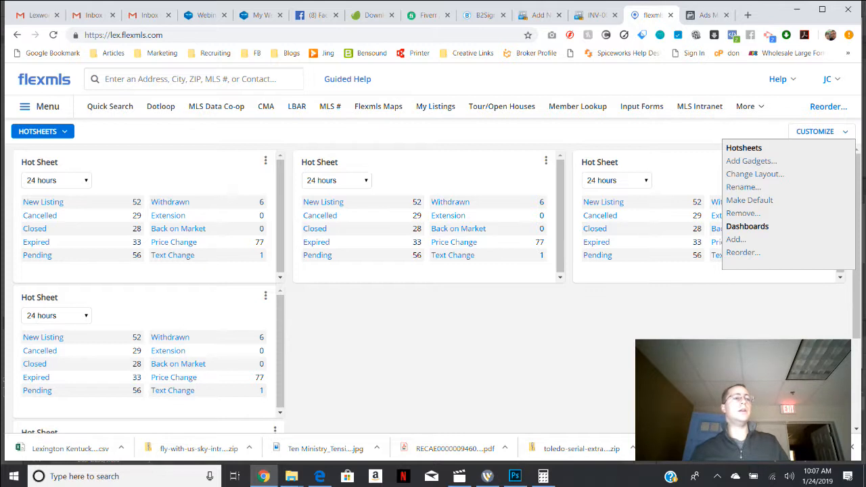
{"action": "left_click", "coordinate": [43, 131]}
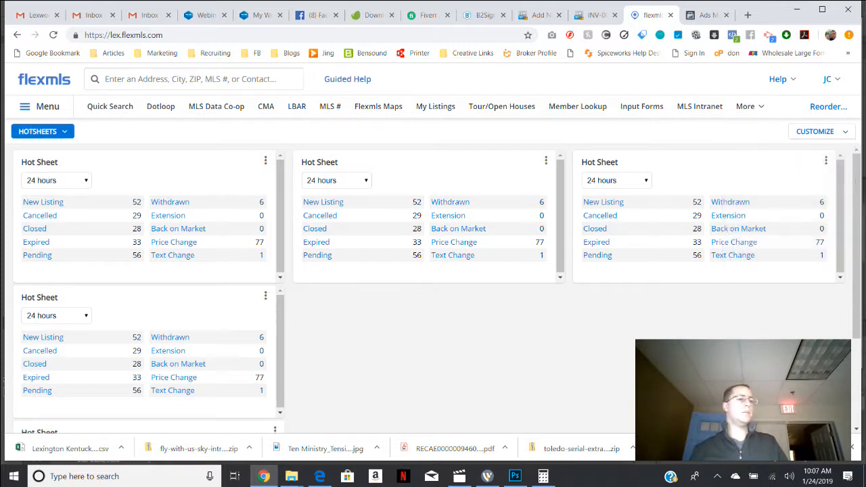
Reopen the Hotsheets dashboard, look over the Daily gadgets that can be added to it, and return to the dashboard.
{"action": "left_click", "coordinate": [42, 131]}
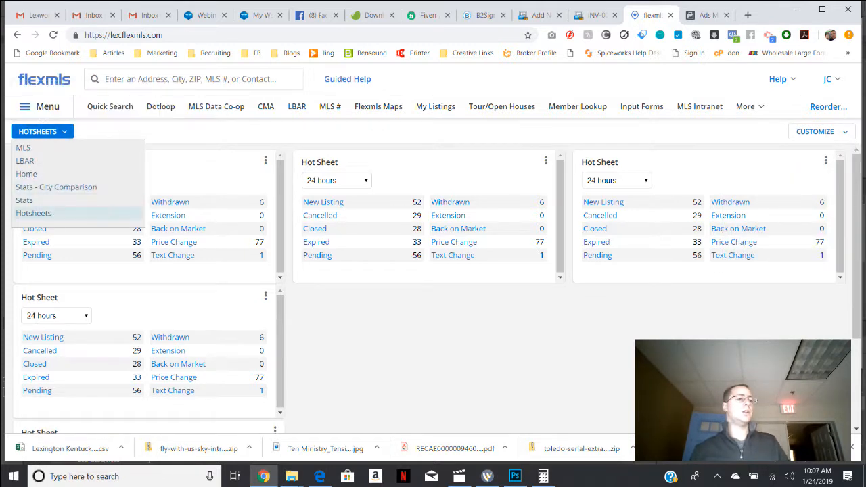
{"action": "left_click", "coordinate": [33, 213]}
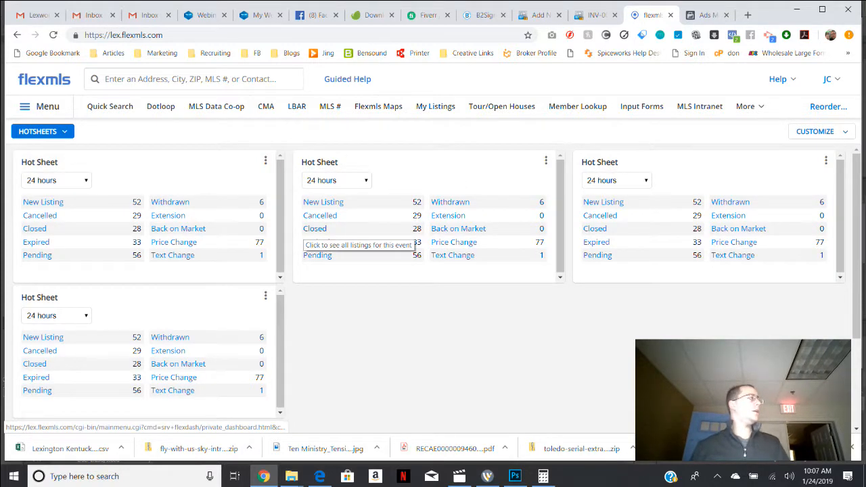
{"action": "left_click", "coordinate": [818, 131]}
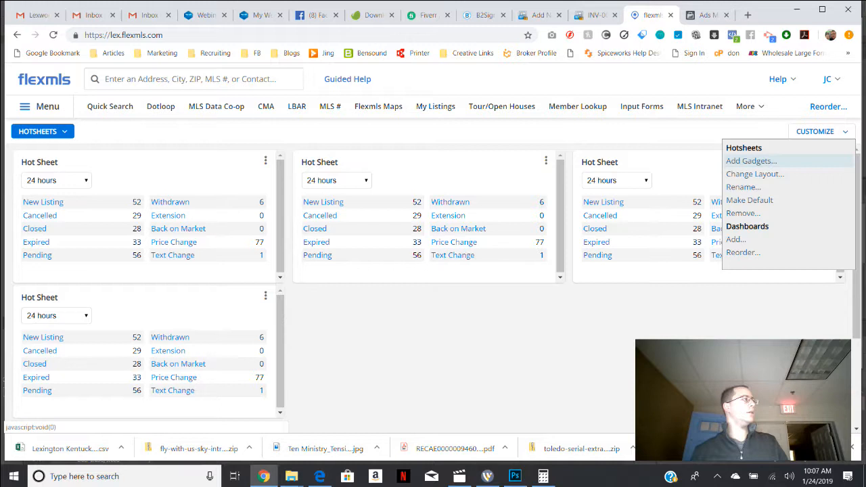
{"action": "left_click", "coordinate": [751, 161]}
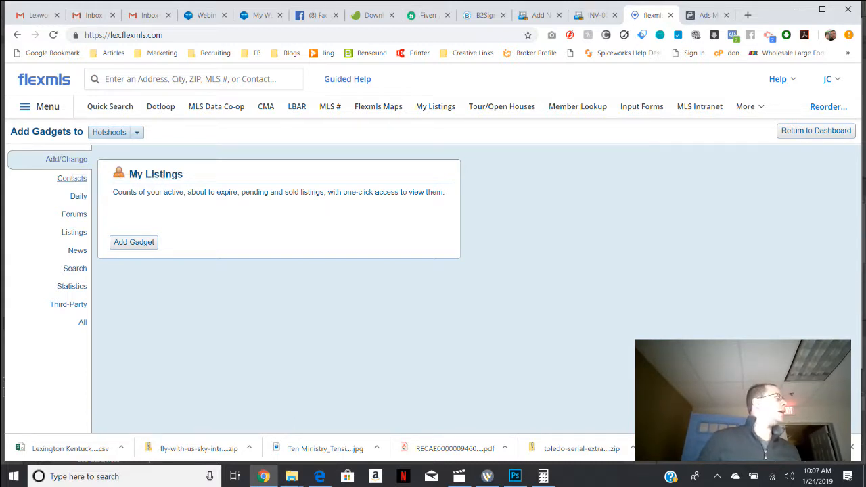
{"action": "left_click", "coordinate": [78, 196]}
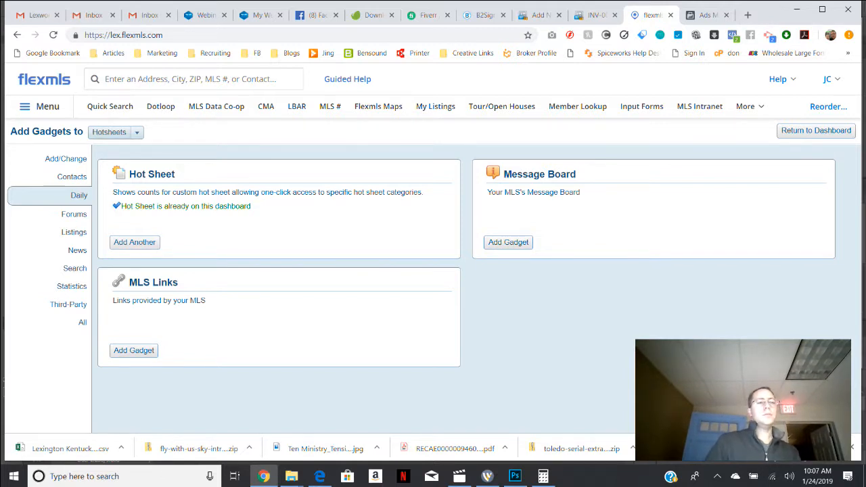
{"action": "left_click", "coordinate": [816, 130]}
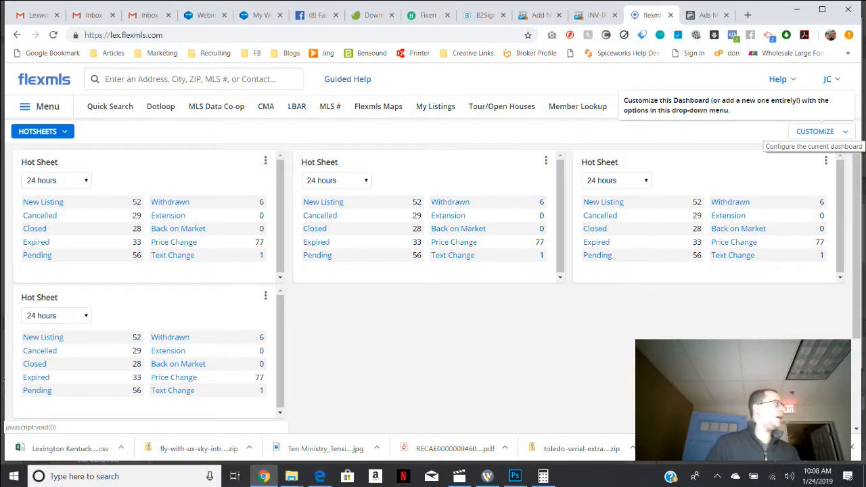
View the layout choices for the Hotsheets dashboard and close them without changing the layout.
{"action": "left_click", "coordinate": [815, 132]}
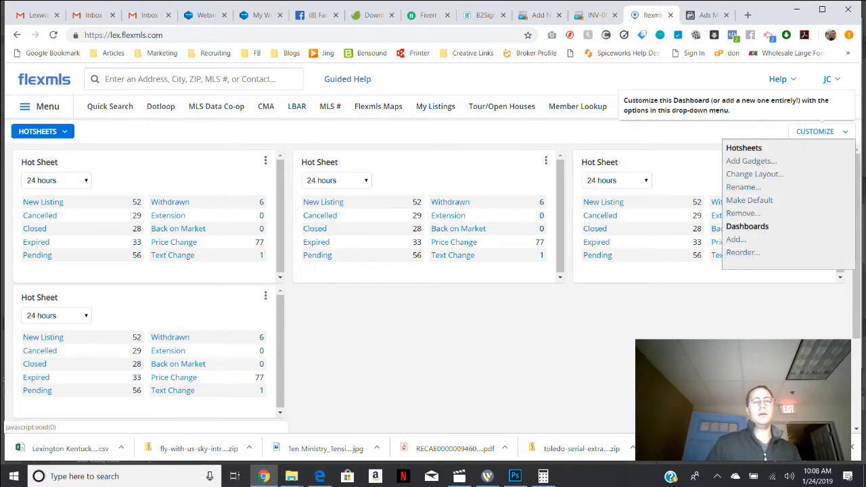
{"action": "left_click", "coordinate": [815, 131]}
{"action": "left_click", "coordinate": [754, 174]}
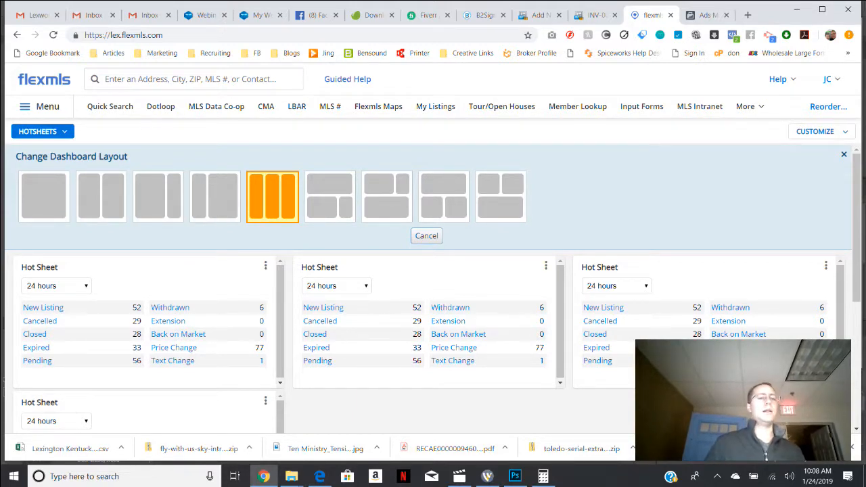
{"action": "left_click", "coordinate": [427, 236]}
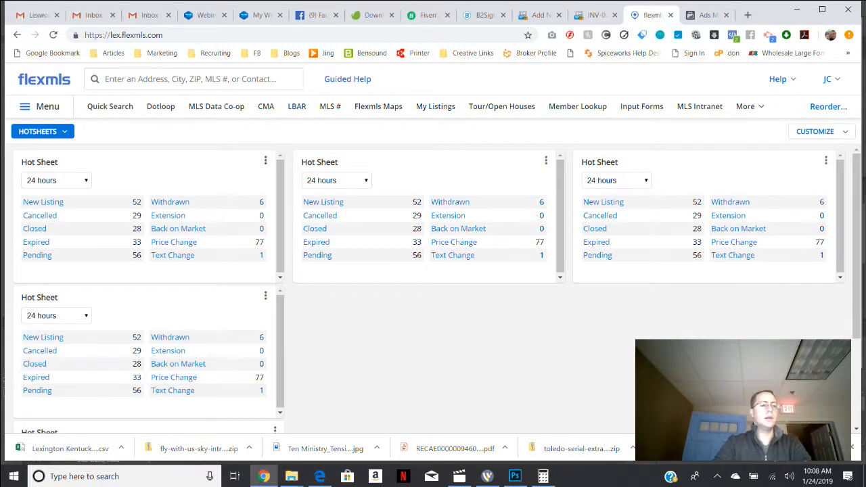
Open the settings of the first column's top Hot Sheet gadget and select Lexington as its city.
{"action": "left_click", "coordinate": [265, 161]}
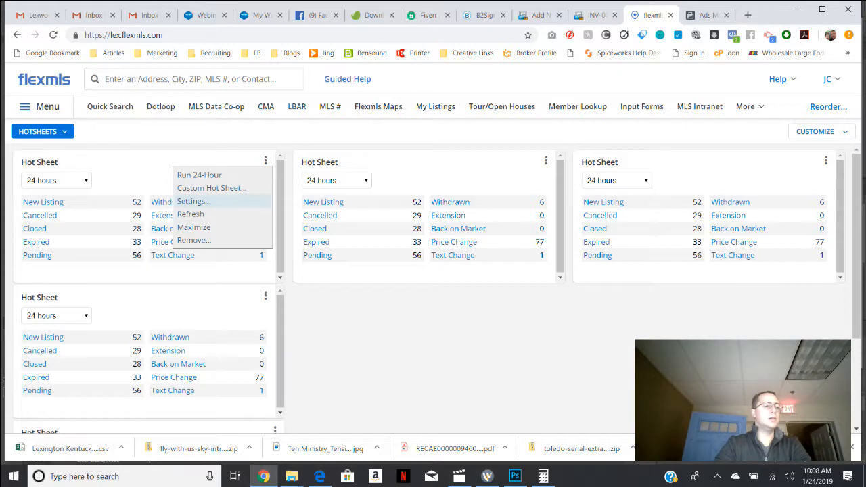
{"action": "left_click", "coordinate": [194, 201]}
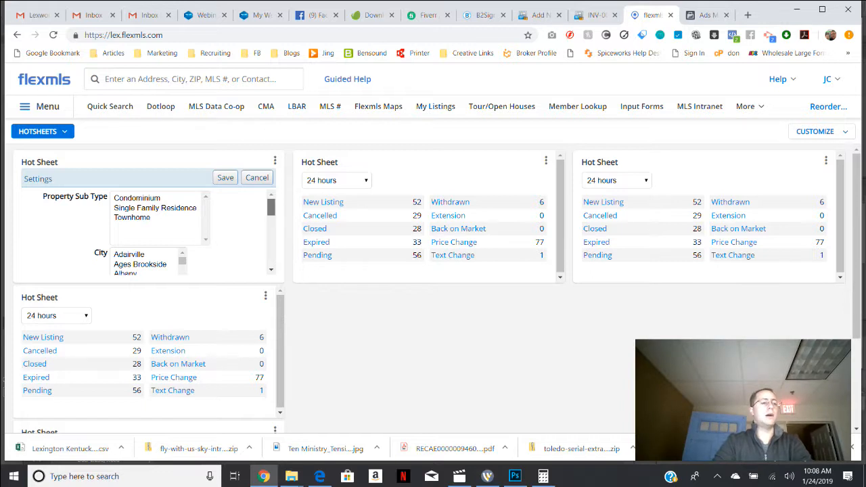
{"action": "scroll", "coordinate": [155, 233], "scroll_direction": "down", "scroll_amount": 1}
{"action": "left_click_drag", "start_coordinate": [270, 211], "coordinate": [270, 214]}
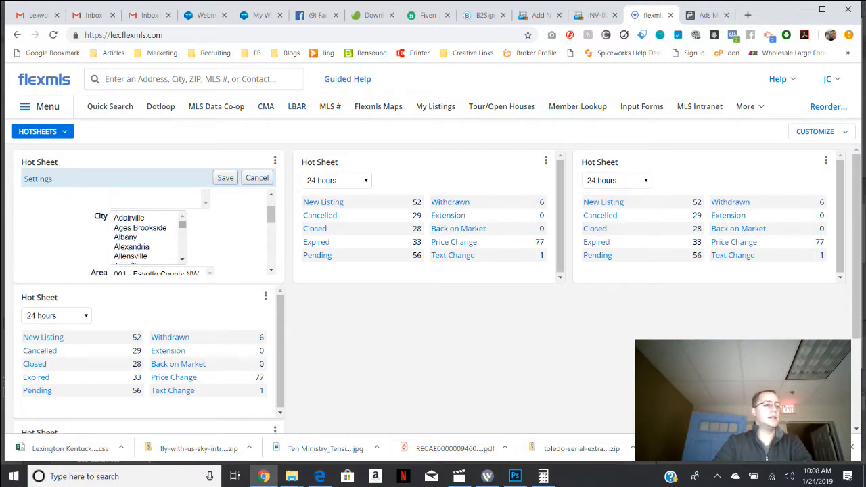
{"action": "left_click_drag", "start_coordinate": [271, 213], "coordinate": [270, 214]}
{"action": "left_click_drag", "start_coordinate": [183, 221], "coordinate": [183, 226]}
{"action": "left_click", "coordinate": [139, 230]}
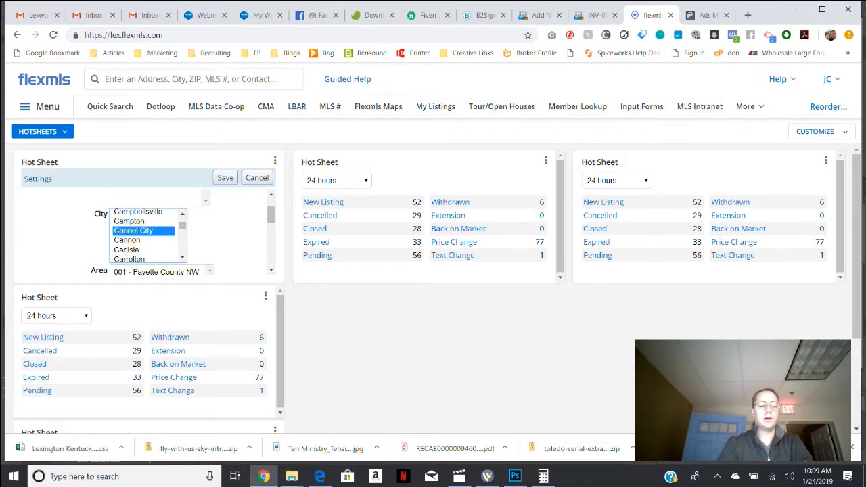
{"action": "key", "text": "l"}
{"action": "scroll", "coordinate": [145, 236], "scroll_direction": "down", "scroll_amount": 4}
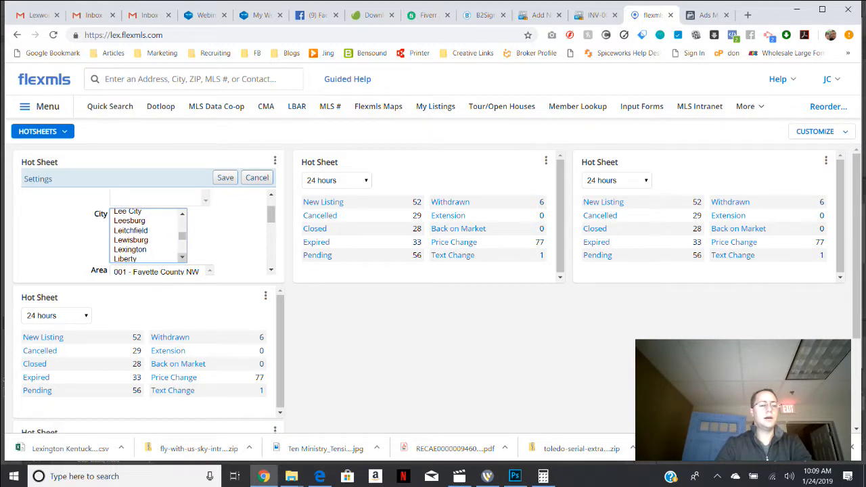
{"action": "left_click", "coordinate": [131, 250]}
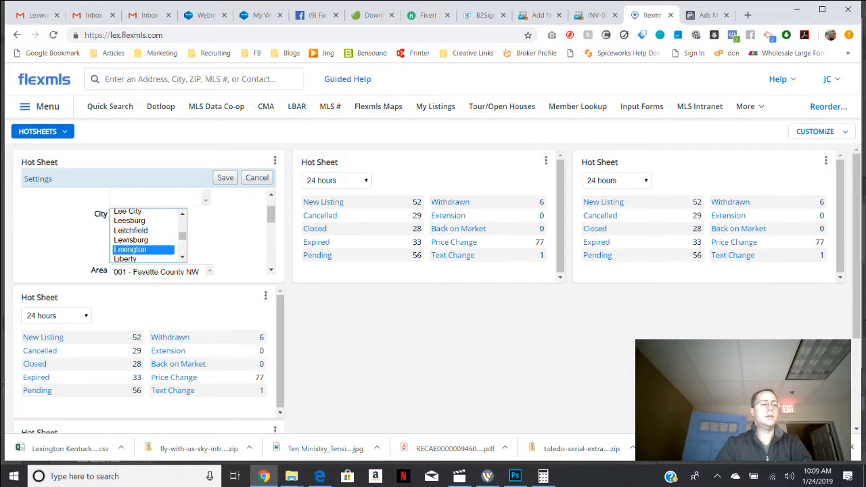
Limit this Hot Sheet to areas 001 through 004 of Fayette County and the Residential property type, and save its settings.
{"action": "scroll", "coordinate": [270, 215], "scroll_direction": "down", "scroll_amount": 2}
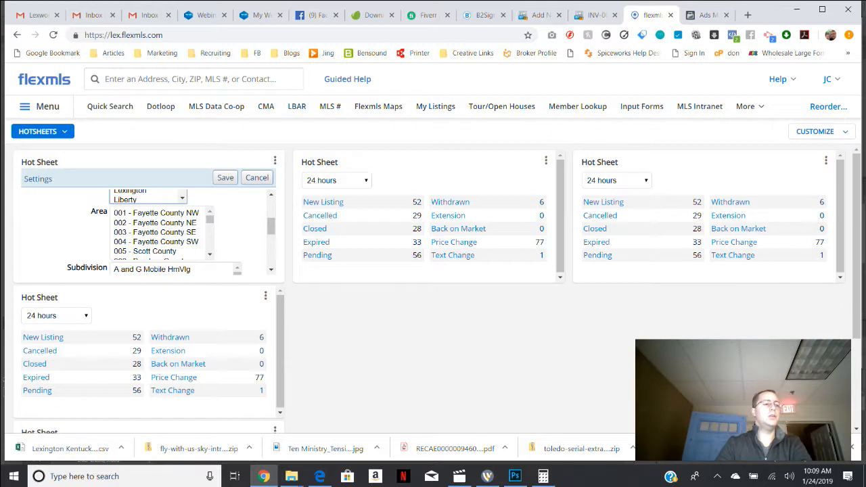
{"action": "left_click", "coordinate": [156, 213]}
{"action": "left_click", "coordinate": [156, 242], "text": "shift"}
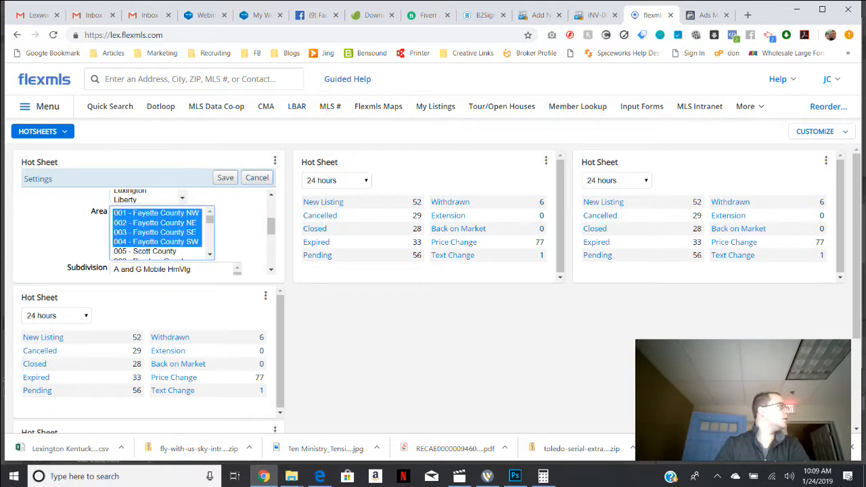
{"action": "right_click", "coordinate": [271, 228]}
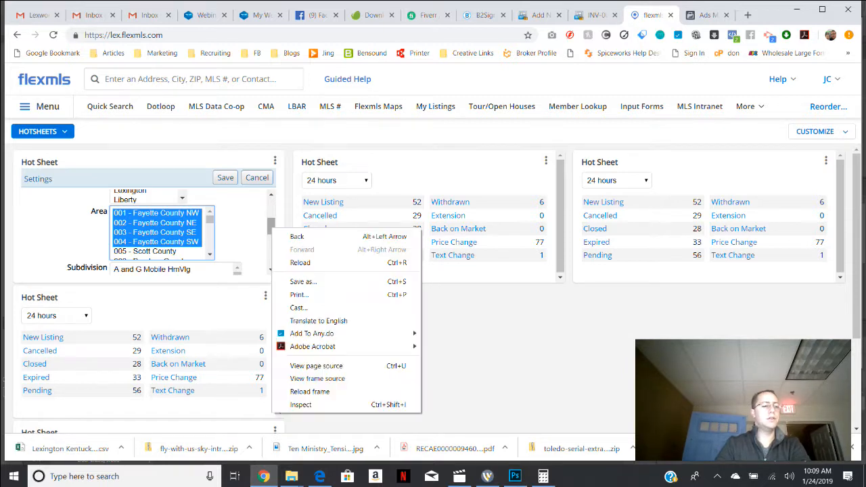
{"action": "key", "text": "Escape"}
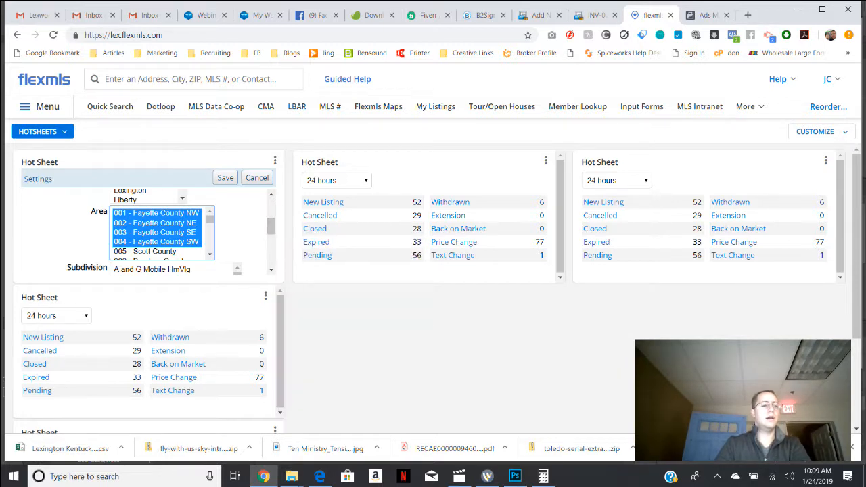
{"action": "left_click_drag", "start_coordinate": [271, 228], "coordinate": [272, 260]}
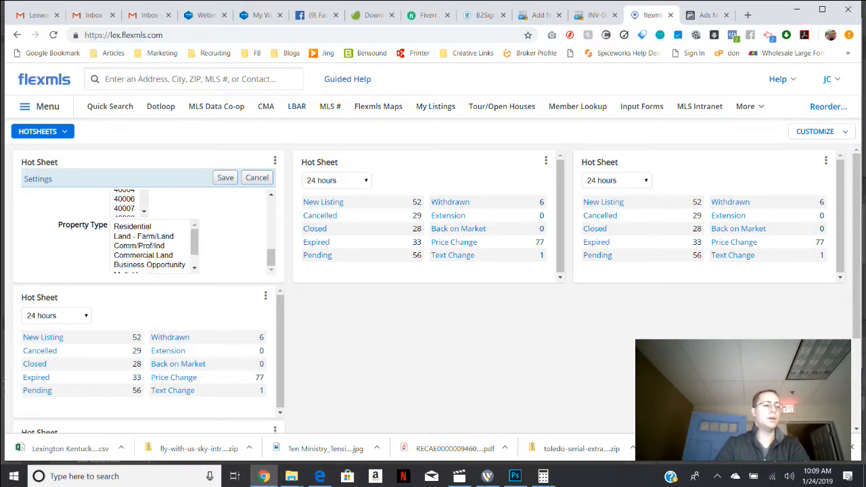
{"action": "left_click", "coordinate": [132, 227]}
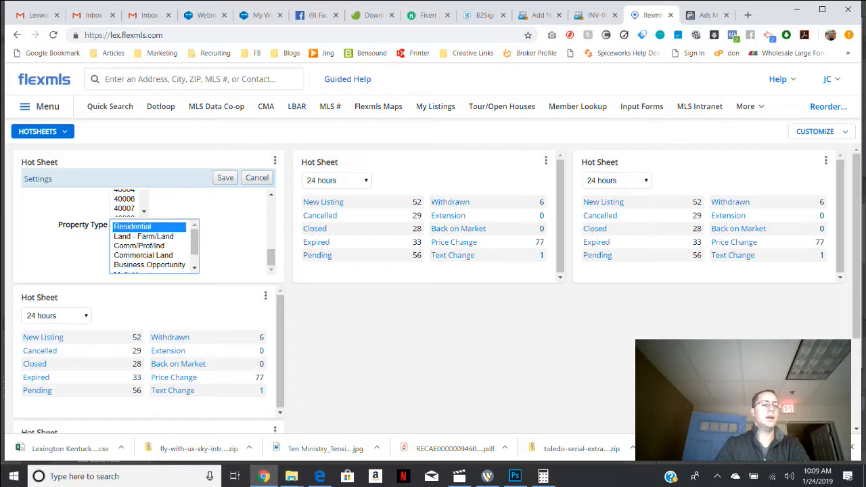
{"action": "left_click", "coordinate": [225, 177]}
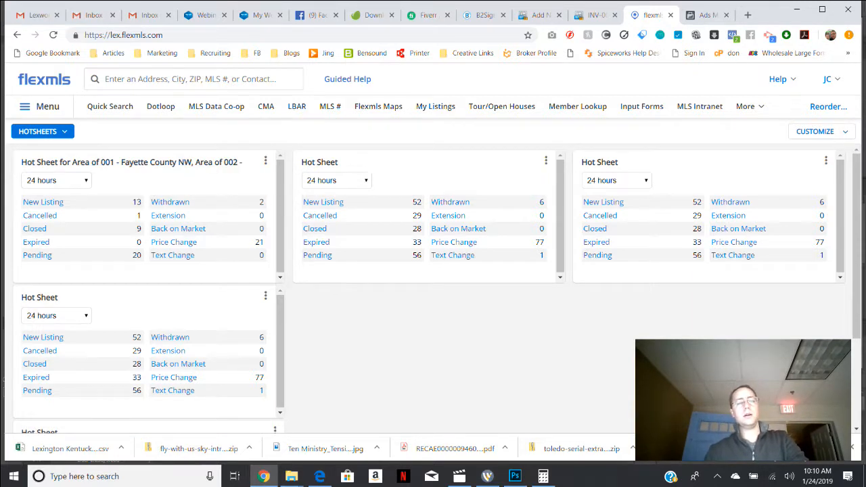
Set the second column's Hot Sheet gadget to area 007 - Clark County and the Residential property type, and save its settings.
{"action": "left_click", "coordinate": [545, 161]}
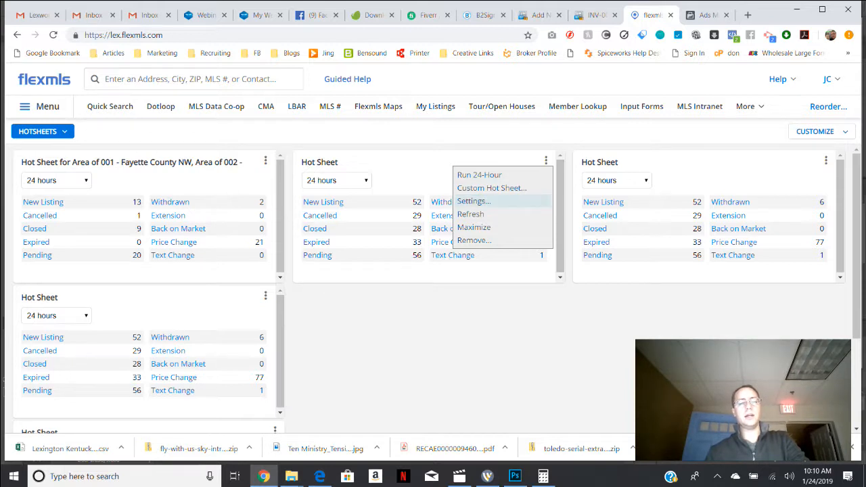
{"action": "left_click", "coordinate": [473, 201]}
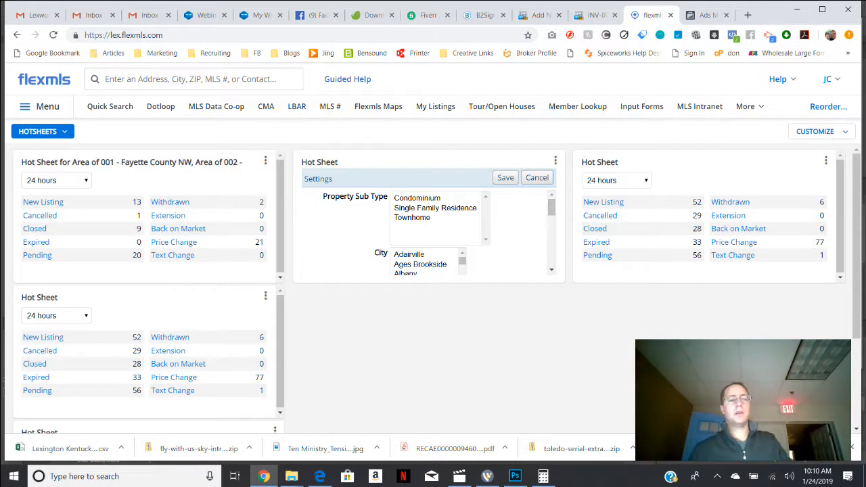
{"action": "scroll", "coordinate": [433, 233], "scroll_direction": "down", "scroll_amount": 2}
{"action": "scroll", "coordinate": [433, 233], "scroll_direction": "down", "scroll_amount": 1}
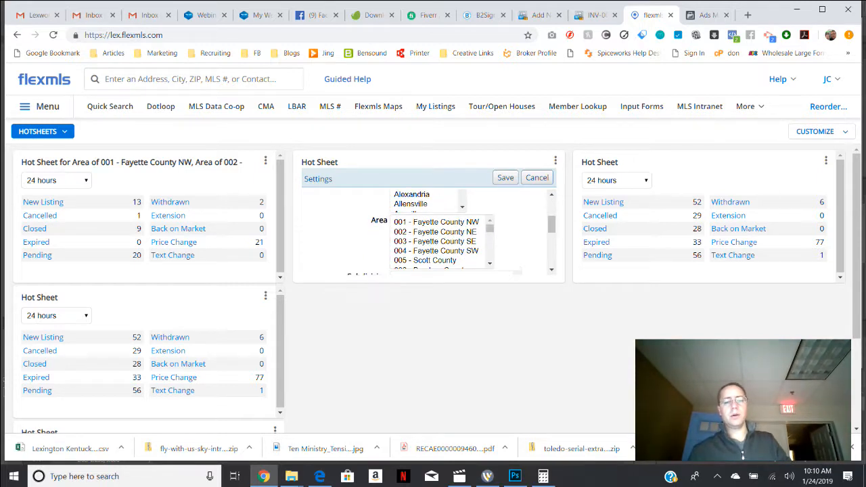
{"action": "left_click_drag", "start_coordinate": [490, 228], "coordinate": [490, 230]}
{"action": "left_click", "coordinate": [490, 220]}
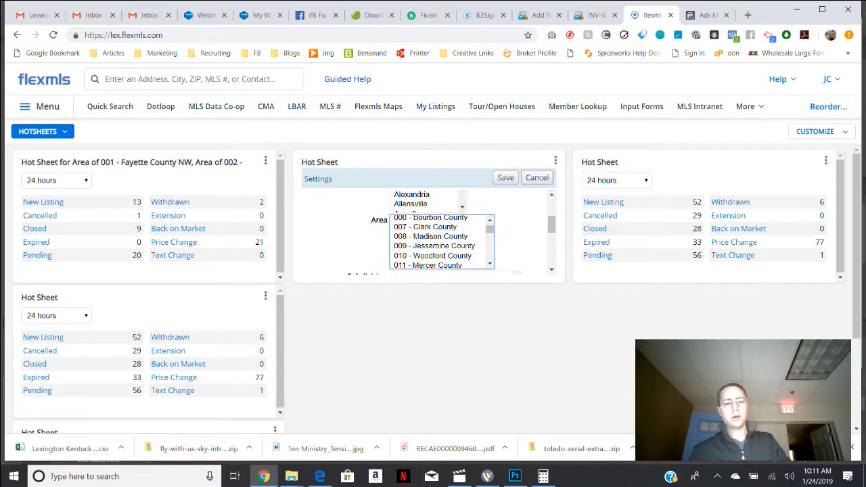
{"action": "left_click", "coordinate": [425, 227]}
{"action": "left_click_drag", "start_coordinate": [551, 224], "coordinate": [552, 256]}
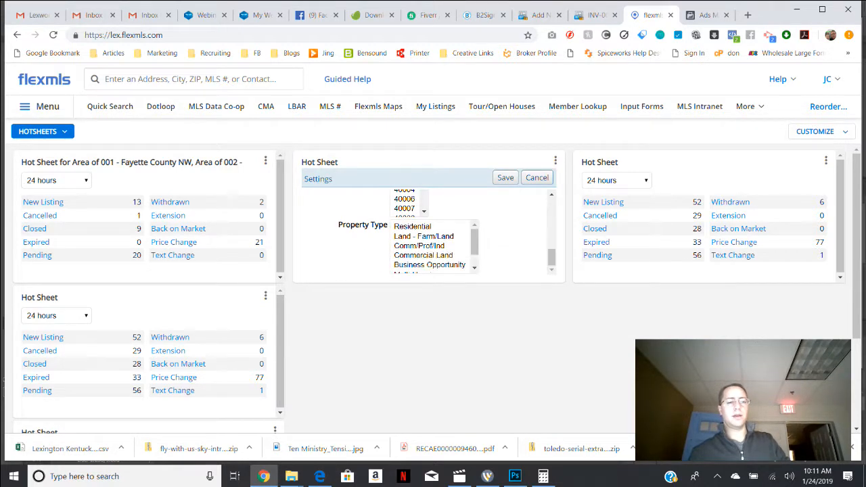
{"action": "left_click", "coordinate": [413, 227]}
{"action": "left_click", "coordinate": [505, 178]}
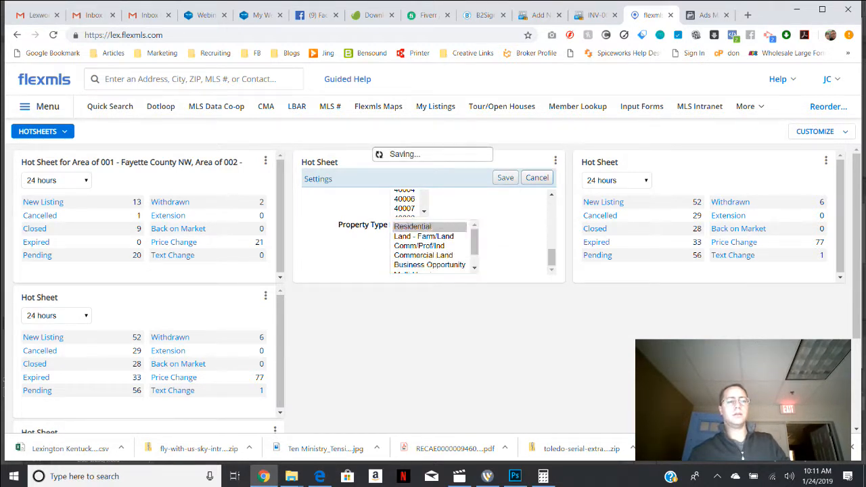
{"action": "left_click", "coordinate": [447, 324]}
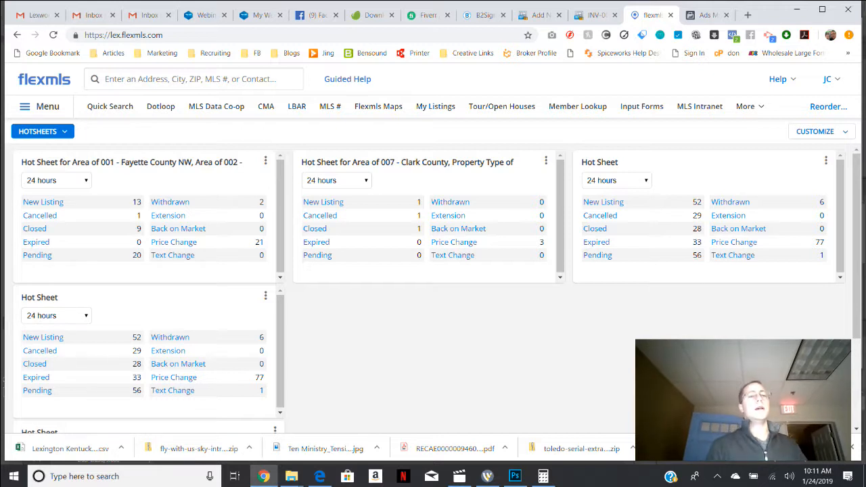
Open the custom hot sheet inquiry from the third column's gadget and examine its quick search criteria and saved searches.
{"action": "left_click", "coordinate": [825, 160]}
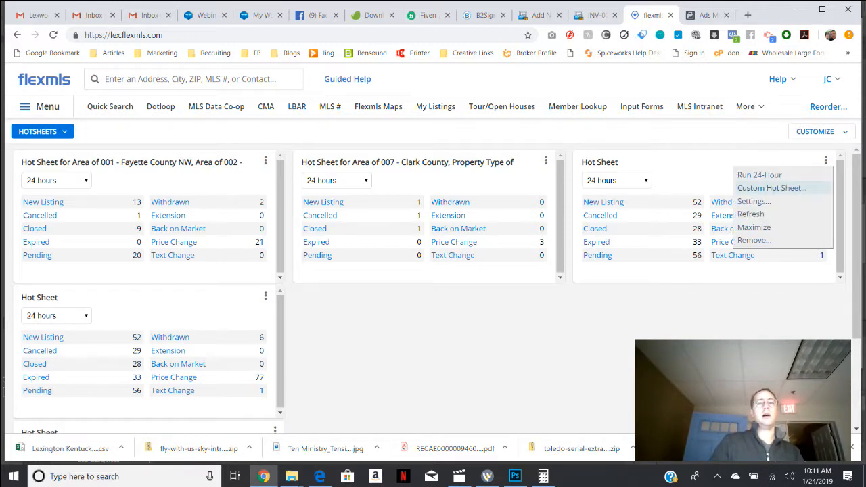
{"action": "left_click", "coordinate": [771, 188]}
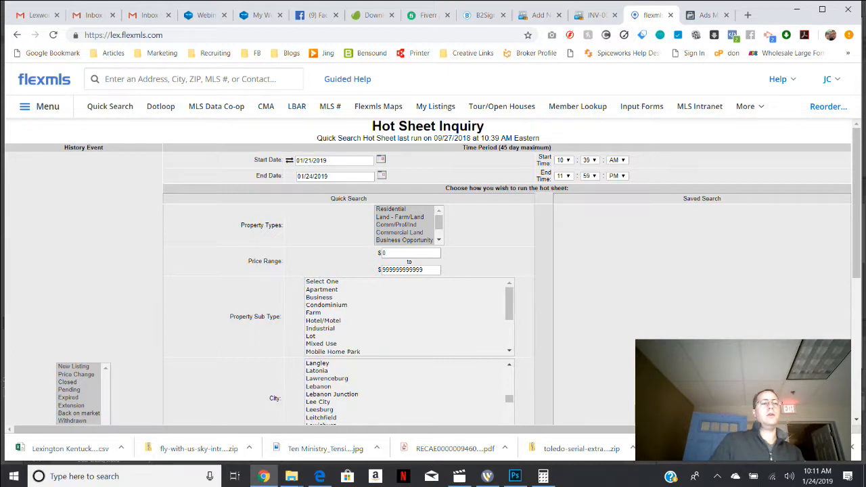
{"action": "left_click", "coordinate": [17, 35]}
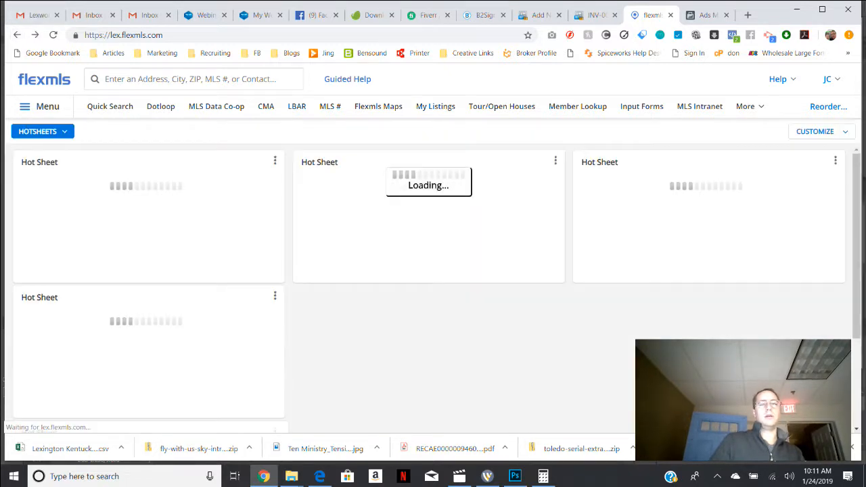
{"action": "left_click", "coordinate": [825, 160]}
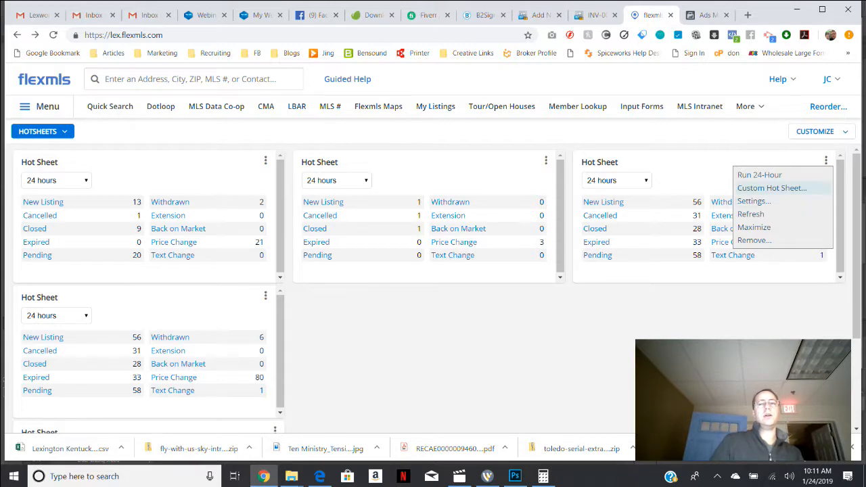
{"action": "left_click", "coordinate": [771, 188]}
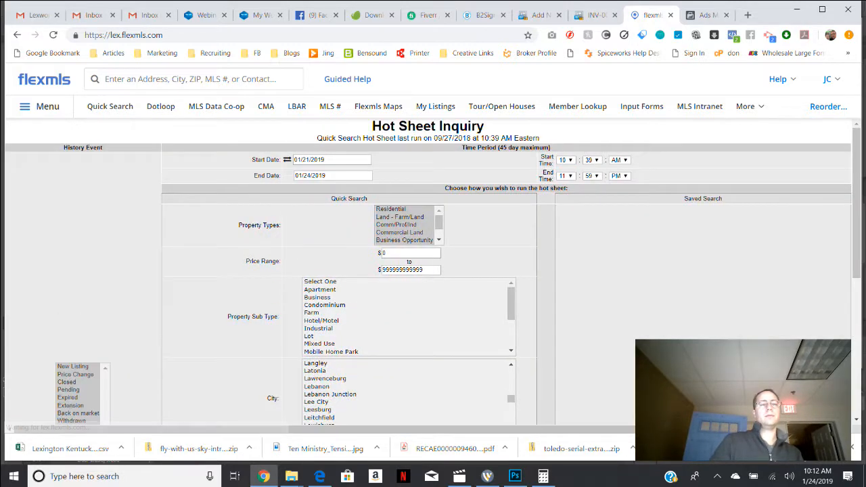
{"action": "scroll", "coordinate": [428, 270], "scroll_direction": "down", "scroll_amount": 5}
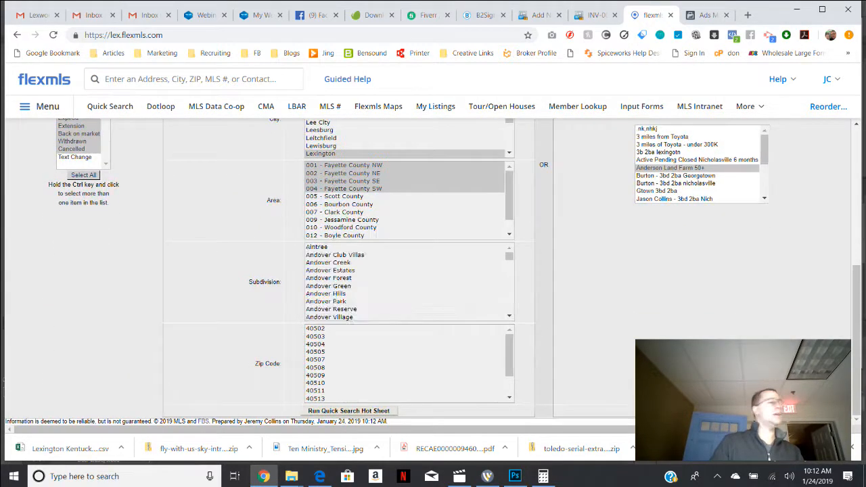
Examine the Hot Sheet Inquiry's time period, history events, quick search criteria and saved search list.
{"action": "scroll", "coordinate": [427, 270], "scroll_direction": "up", "scroll_amount": 5}
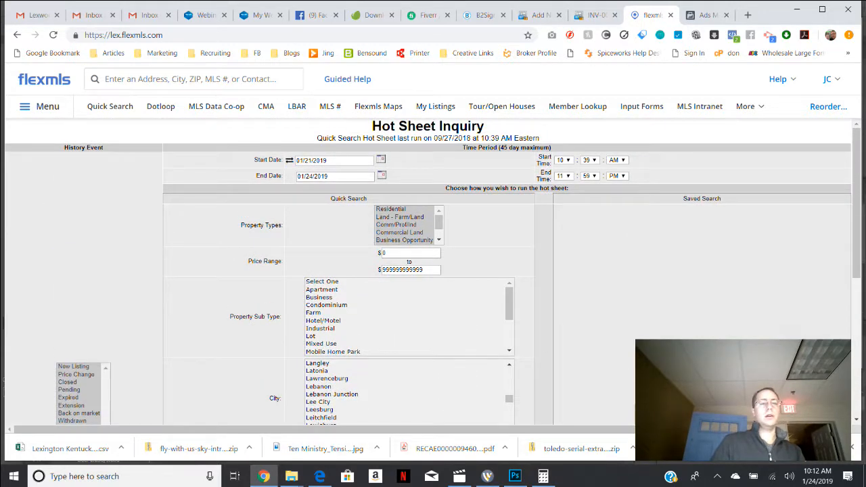
{"action": "scroll", "coordinate": [427, 270], "scroll_direction": "down", "scroll_amount": 5}
{"action": "scroll", "coordinate": [428, 271], "scroll_direction": "up", "scroll_amount": 5}
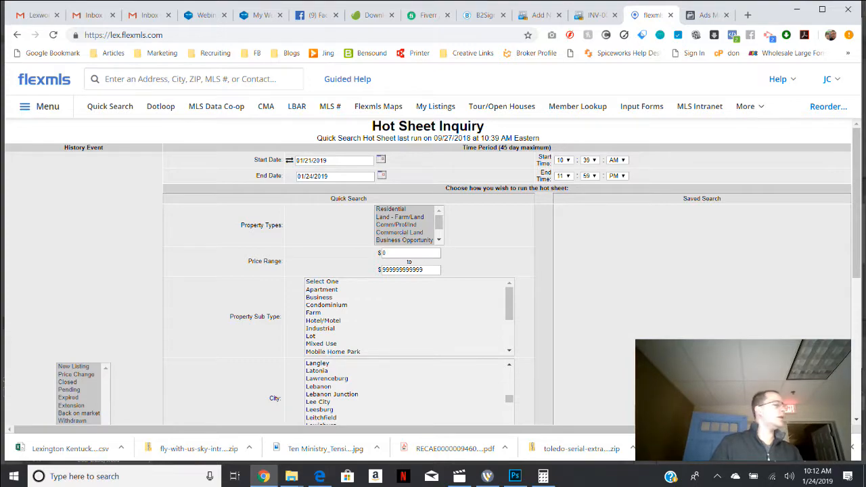
{"action": "scroll", "coordinate": [427, 271], "scroll_direction": "down", "scroll_amount": 5}
{"action": "scroll", "coordinate": [427, 270], "scroll_direction": "up", "scroll_amount": 5}
{"action": "scroll", "coordinate": [427, 271], "scroll_direction": "down", "scroll_amount": 5}
{"action": "scroll", "coordinate": [427, 270], "scroll_direction": "up", "scroll_amount": 5}
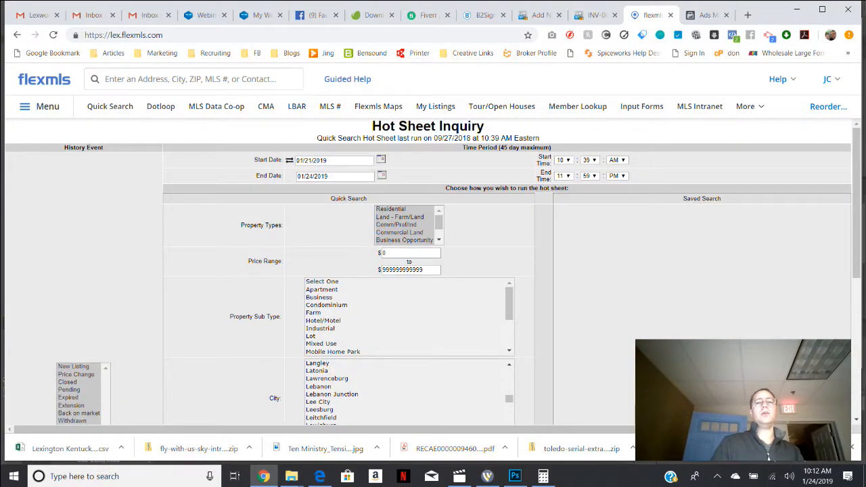
{"action": "scroll", "coordinate": [427, 271], "scroll_direction": "down", "scroll_amount": 3}
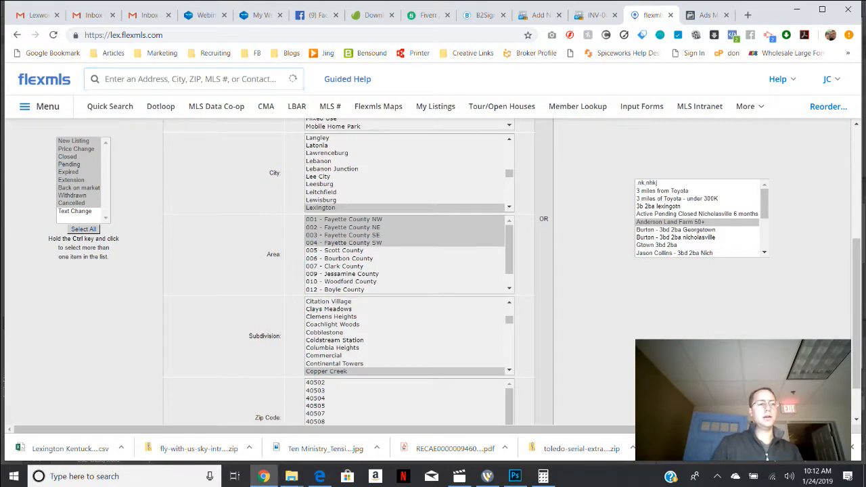
Return to the home dashboard and run a residential listing search for "3bd 2ba lexington".
{"action": "left_click", "coordinate": [292, 78]}
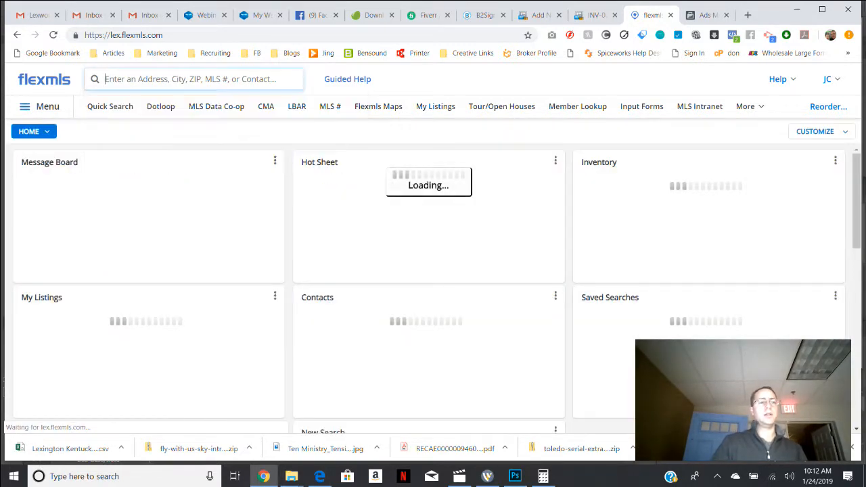
{"action": "type", "text": "3bd"}
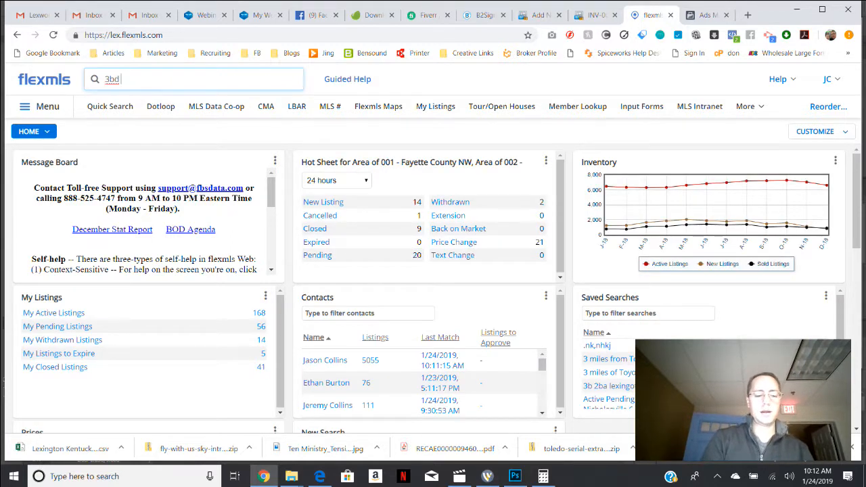
{"action": "type", "text": " 2ba lexington"}
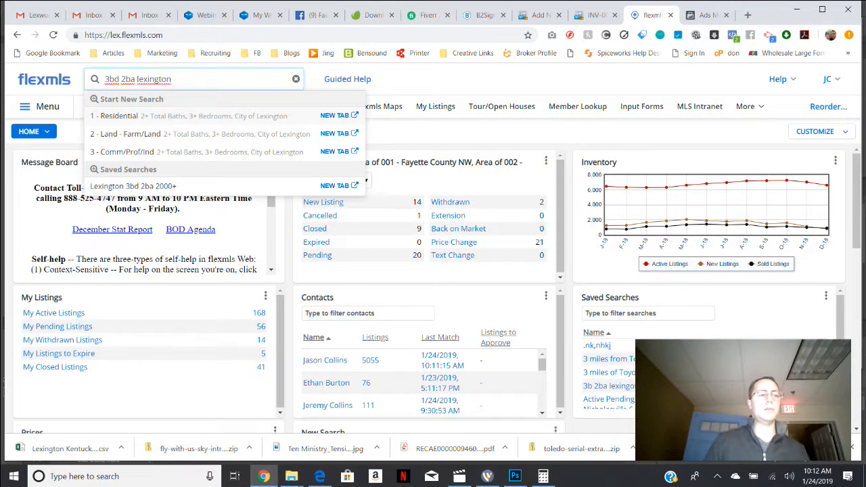
{"action": "key", "text": "Return"}
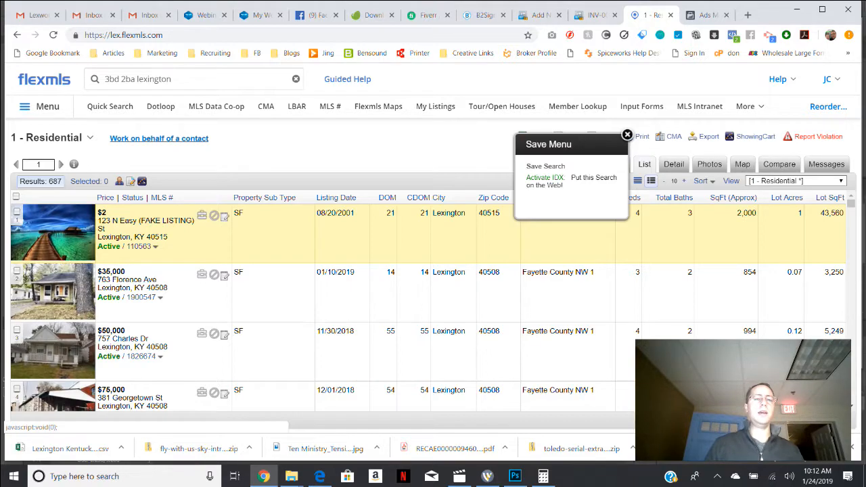
Save the results as a new search named "Hotsheet - Lexington 3bd 2ba" with no contact attached.
{"action": "left_click", "coordinate": [545, 166]}
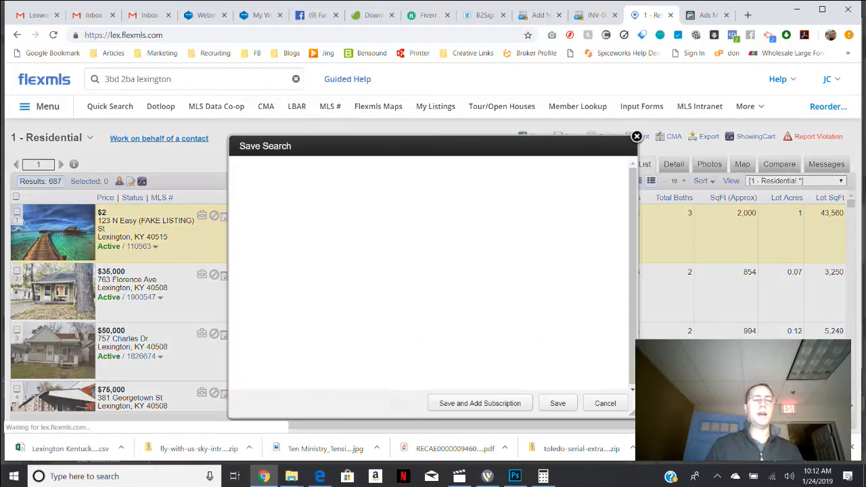
{"action": "left_click", "coordinate": [425, 189]}
{"action": "type", "text": "Hotsheet"}
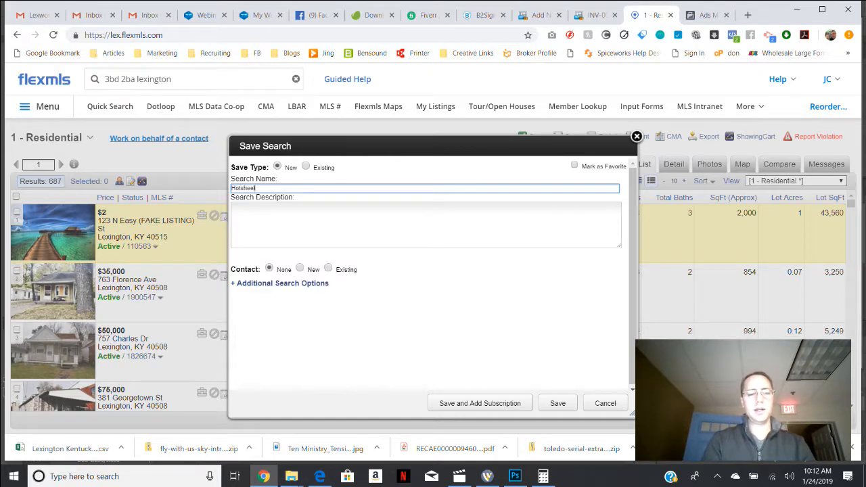
{"action": "type", "text": " - Lexington 2"}
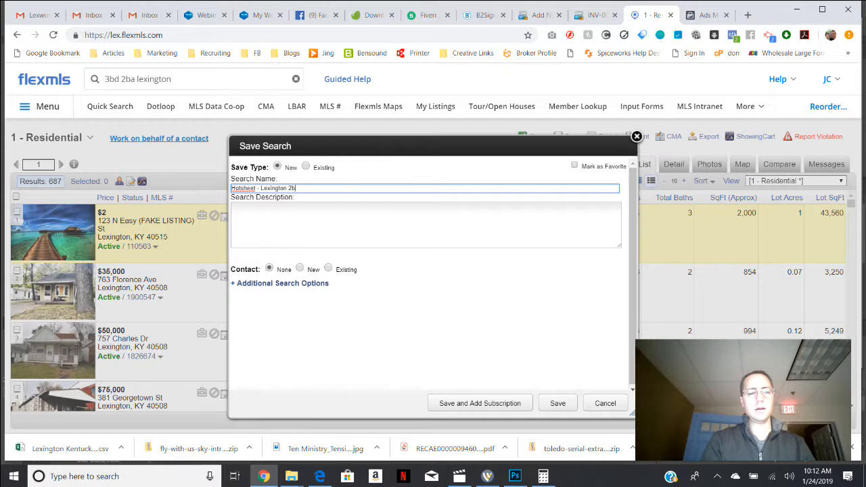
{"action": "key", "text": "BackSpace"}
{"action": "type", "text": "3bd 2ba"}
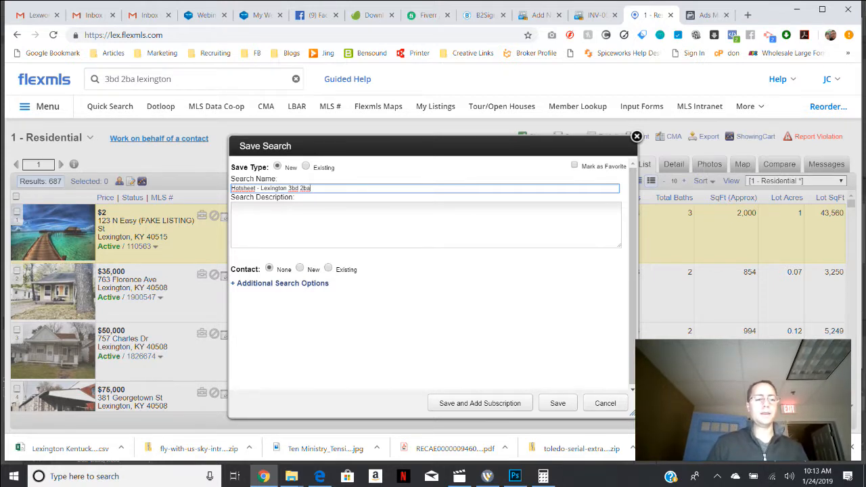
{"action": "left_click", "coordinate": [557, 403]}
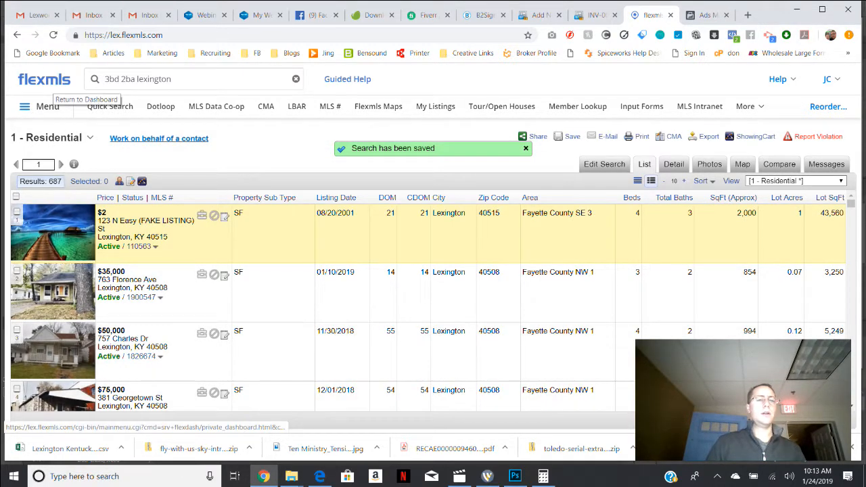
Return to the Hotsheets dashboard and open the custom hot sheet inquiry from the third column's gadget.
{"action": "left_click", "coordinate": [44, 80]}
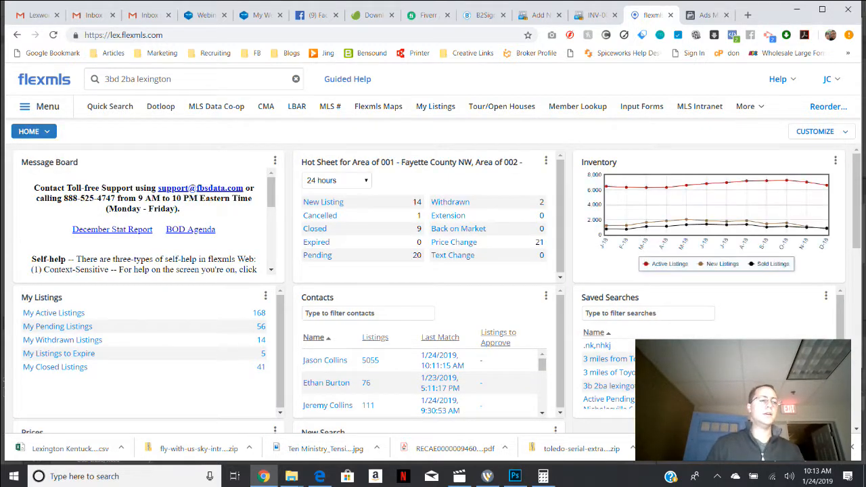
{"action": "left_click", "coordinate": [29, 131]}
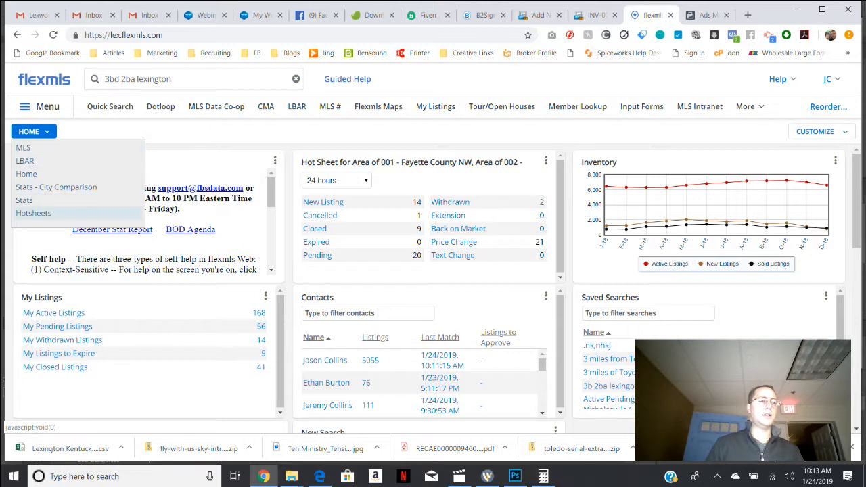
{"action": "left_click", "coordinate": [33, 213]}
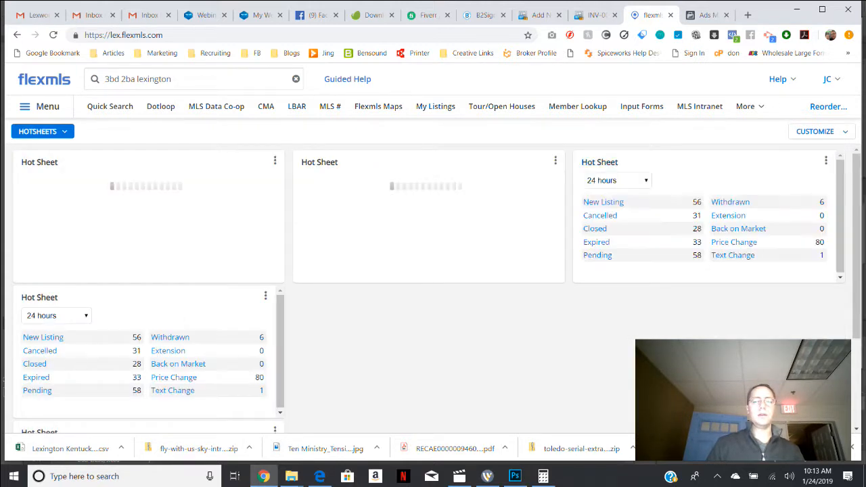
{"action": "left_click", "coordinate": [826, 161]}
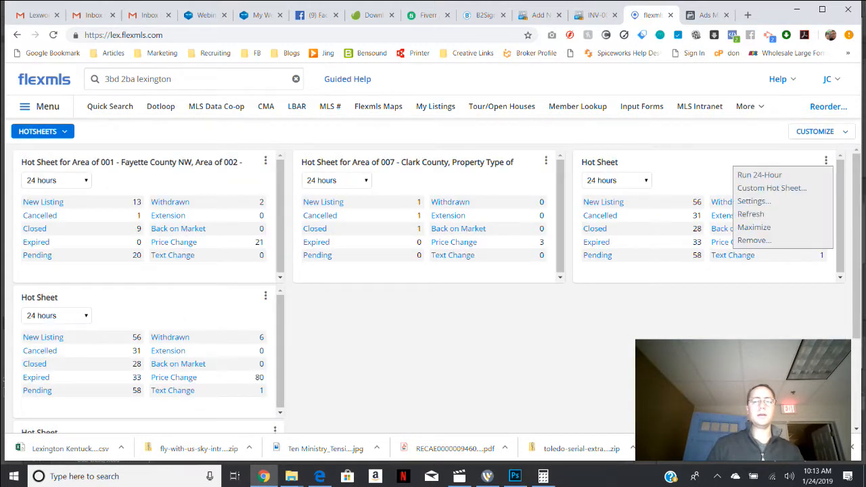
{"action": "left_click", "coordinate": [771, 188]}
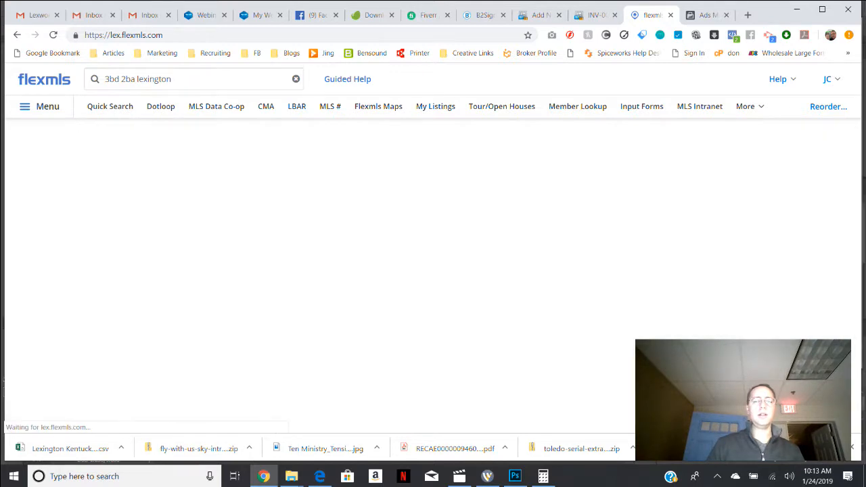
Choose the saved search "Hotsheet - Lexington 3bd 2ba" as the basis for the hot sheet.
{"action": "scroll", "coordinate": [433, 271], "scroll_direction": "down", "scroll_amount": 5}
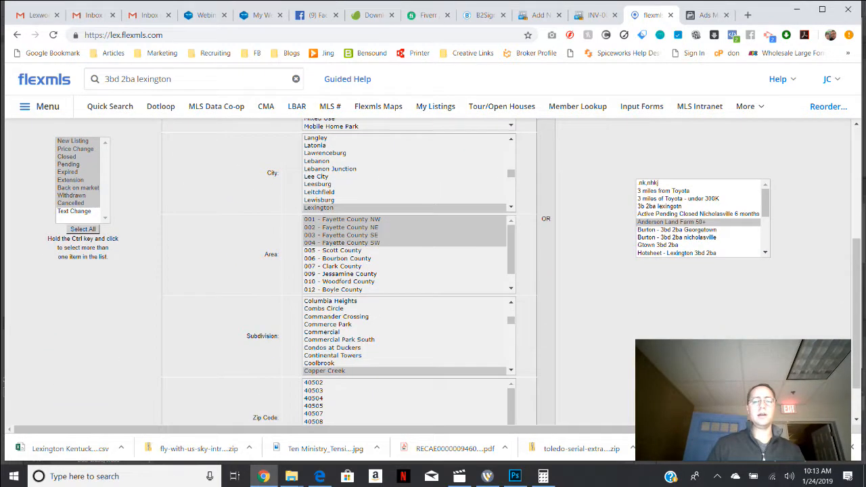
{"action": "mouse_move", "coordinate": [765, 203]}
{"action": "left_mouse_down"}
{"action": "mouse_move", "coordinate": [764, 227]}
{"action": "mouse_move", "coordinate": [765, 202]}
{"action": "left_mouse_up"}
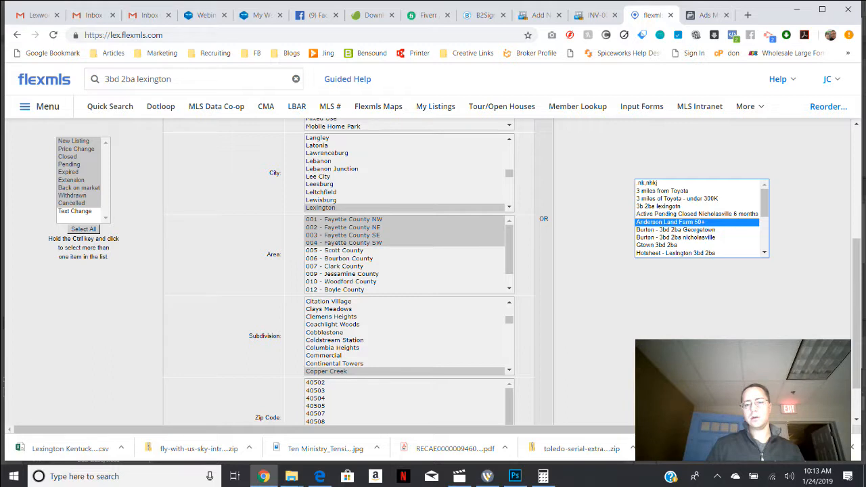
{"action": "left_click", "coordinate": [677, 198]}
{"action": "left_click", "coordinate": [676, 206]}
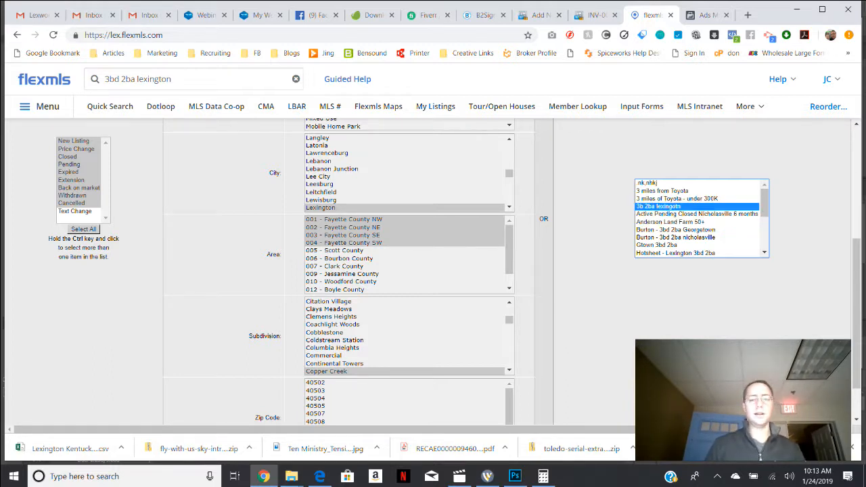
{"action": "left_click_drag", "start_coordinate": [764, 203], "coordinate": [764, 208]}
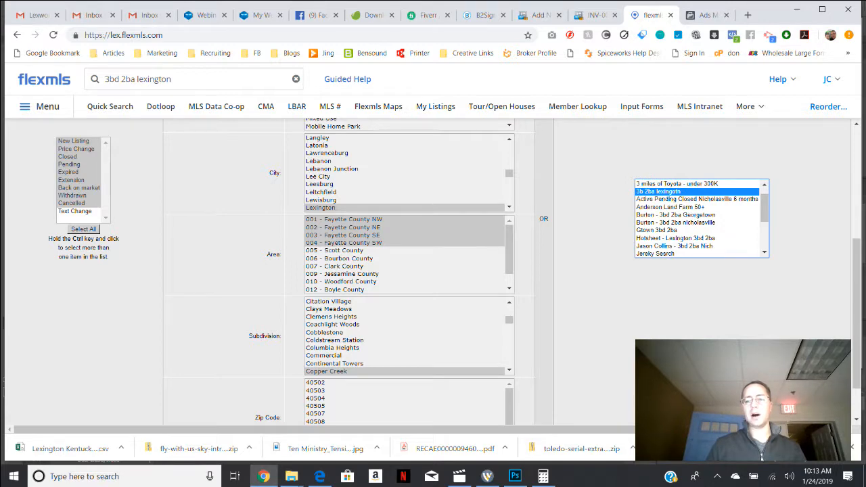
{"action": "left_click", "coordinate": [677, 238]}
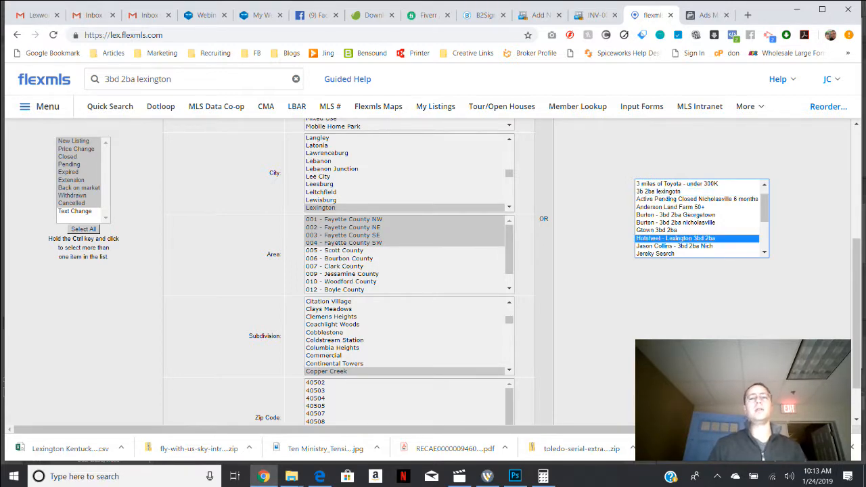
Check the inquiry's time period, run the saved search hot sheet and look through its new listings.
{"action": "left_click_drag", "start_coordinate": [856, 311], "coordinate": [856, 202]}
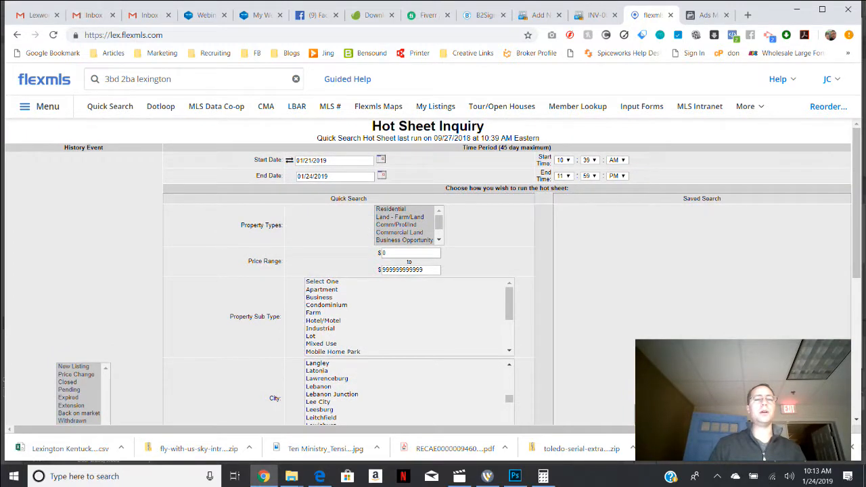
{"action": "left_click_drag", "start_coordinate": [857, 202], "coordinate": [856, 341]}
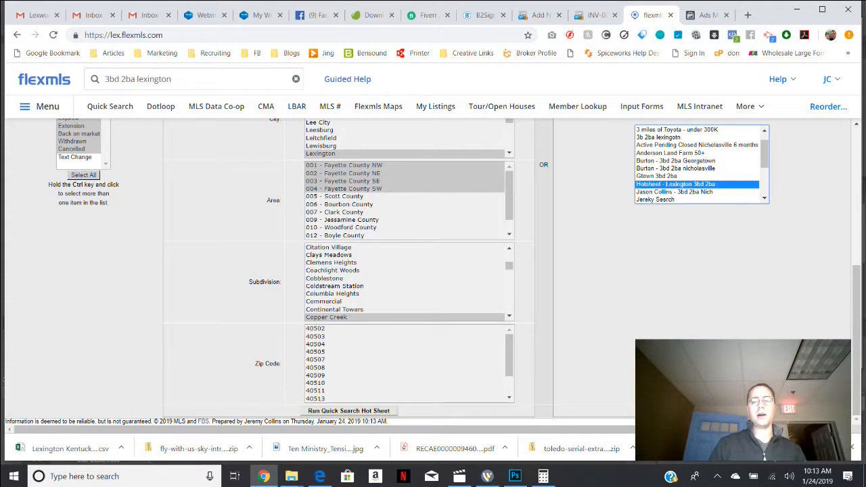
{"action": "left_click", "coordinate": [701, 410]}
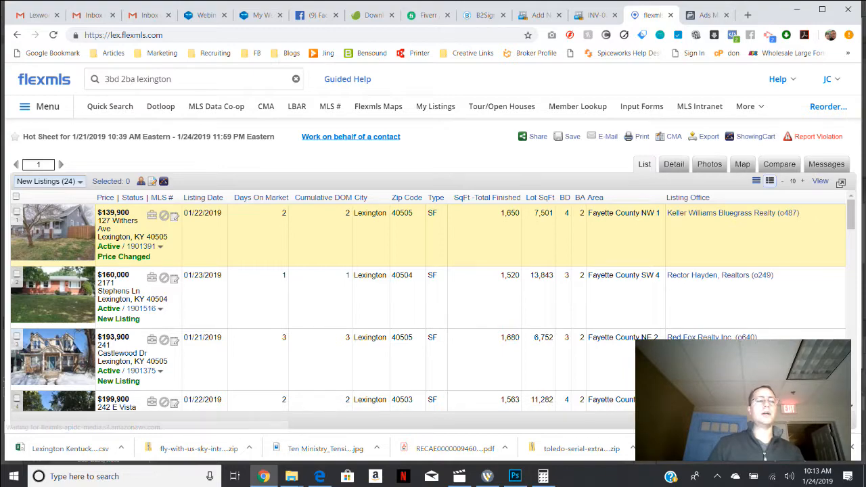
{"action": "scroll", "coordinate": [433, 256], "scroll_direction": "down", "scroll_amount": 20}
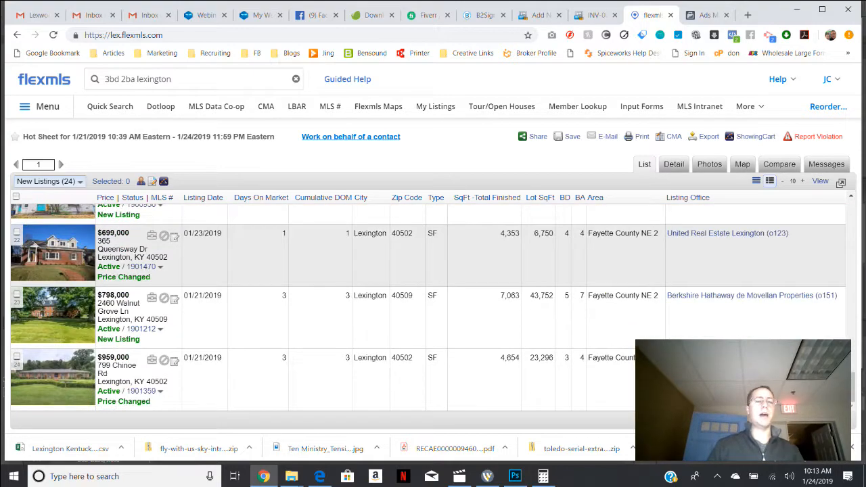
{"action": "scroll", "coordinate": [432, 304], "scroll_direction": "up", "scroll_amount": 15}
{"action": "scroll", "coordinate": [432, 304], "scroll_direction": "down", "scroll_amount": 12}
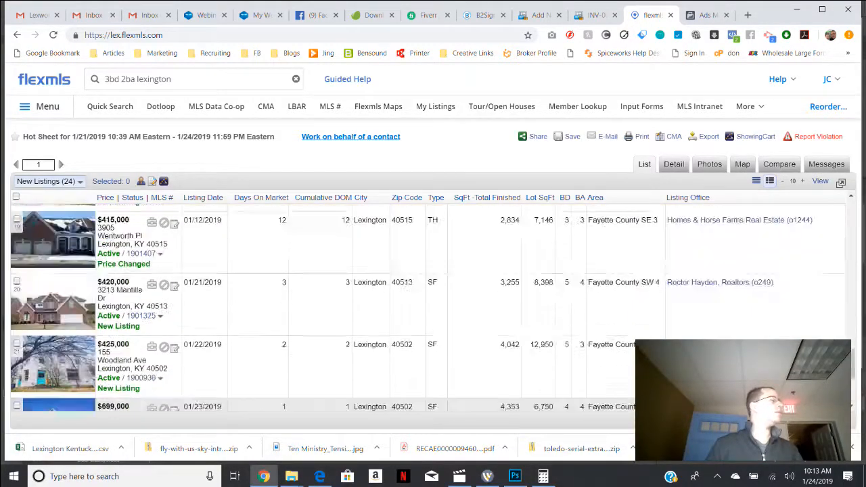
{"action": "scroll", "coordinate": [433, 305], "scroll_direction": "up", "scroll_amount": 15}
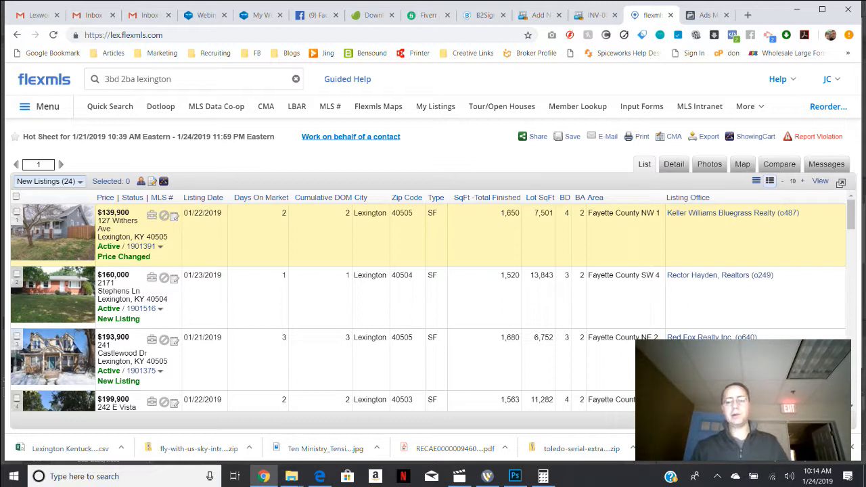
Return to the Hotsheets dashboard to review its gadgets, and switch back to the Home dashboard.
{"action": "left_click", "coordinate": [40, 106]}
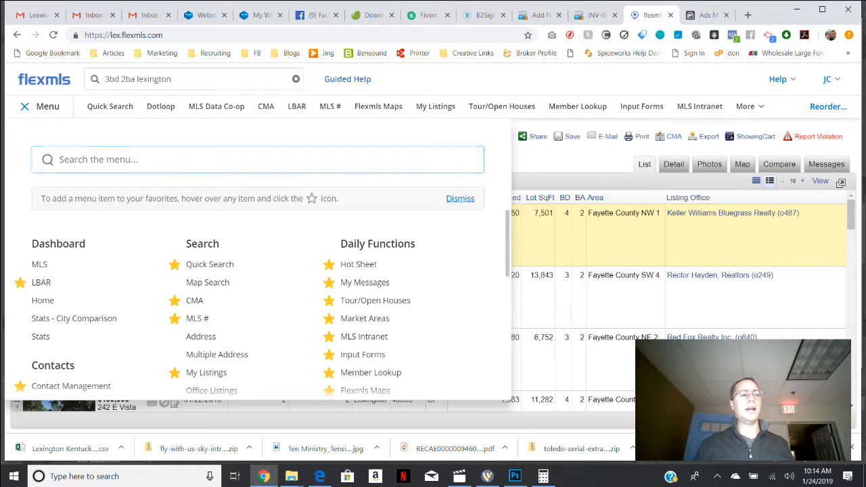
{"action": "left_click", "coordinate": [39, 106]}
{"action": "left_click", "coordinate": [44, 79]}
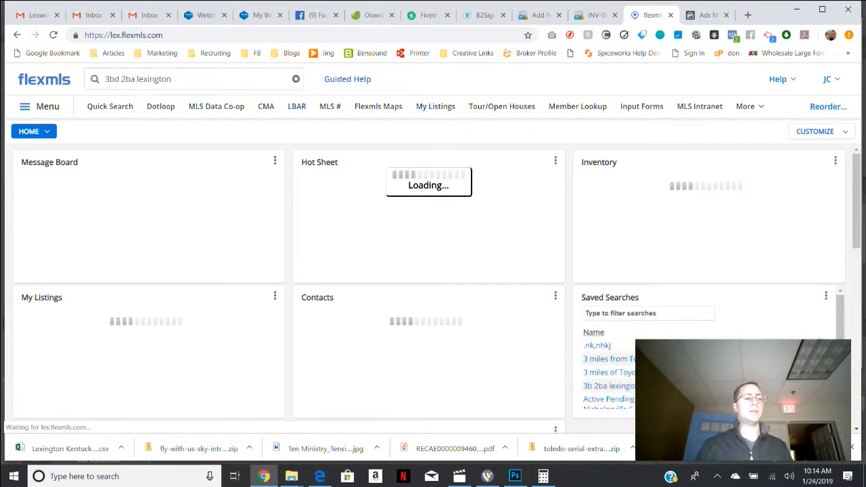
{"action": "left_click", "coordinate": [34, 131]}
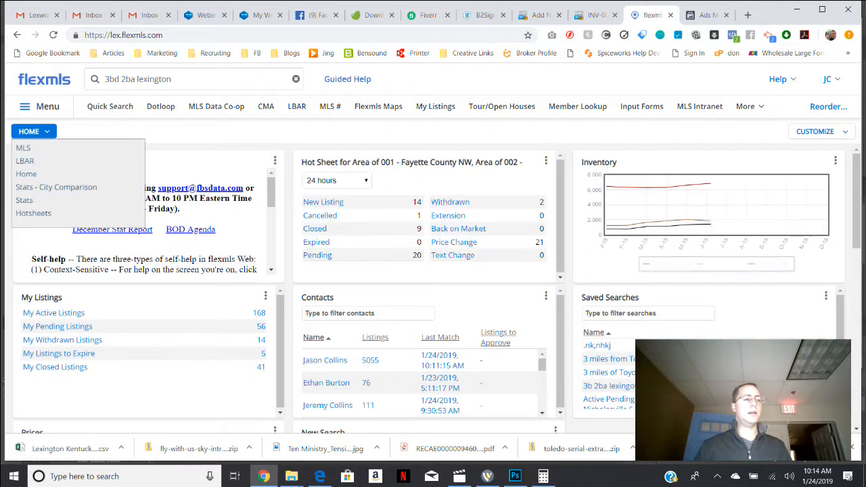
{"action": "left_click", "coordinate": [34, 213]}
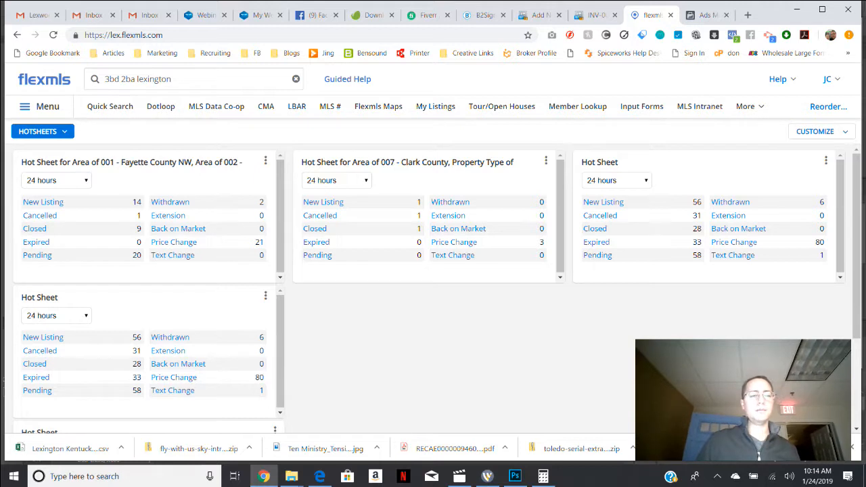
{"action": "left_click", "coordinate": [38, 131]}
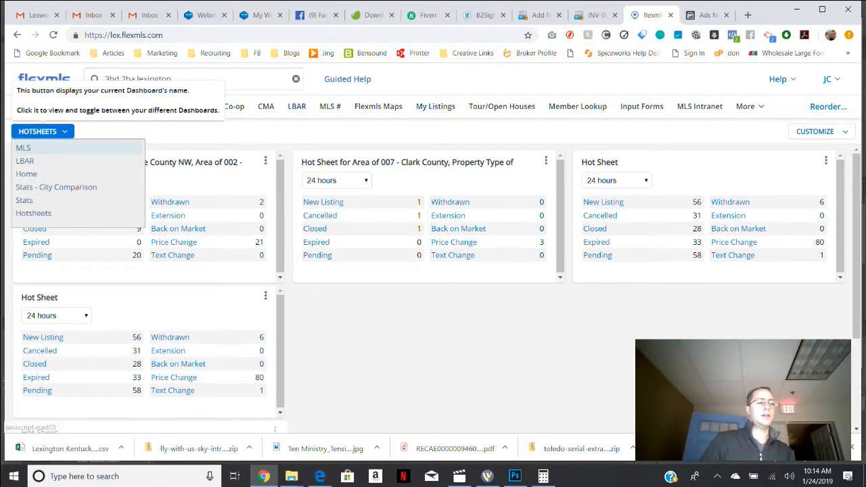
{"action": "left_click", "coordinate": [26, 174]}
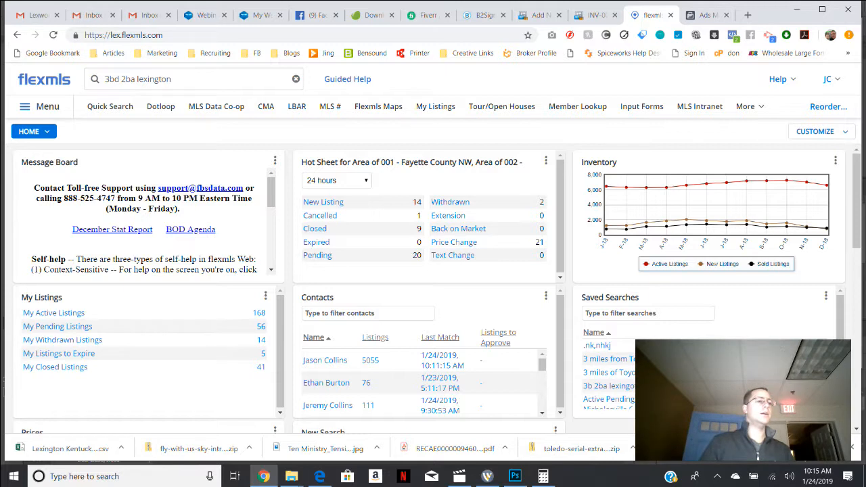
Switch to the Hotsheets dashboard and review the list of dashboards and the dashboard customization options.
{"action": "left_click", "coordinate": [30, 131]}
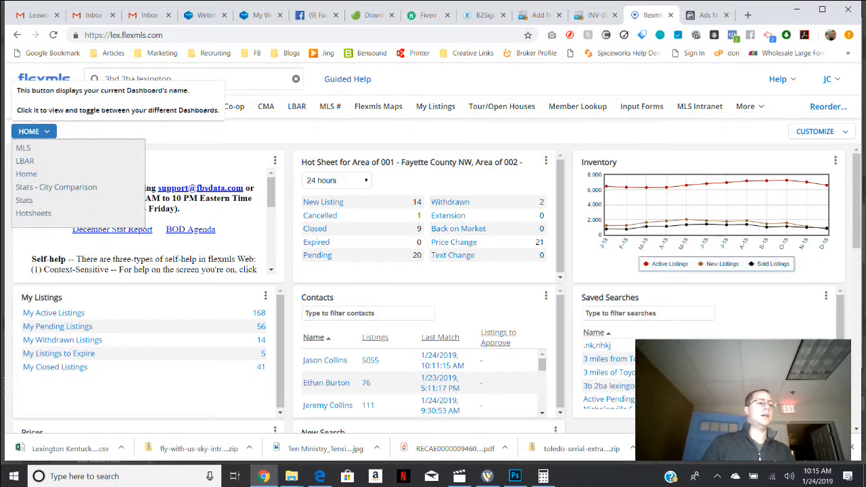
{"action": "left_click", "coordinate": [34, 131]}
{"action": "left_click", "coordinate": [34, 131]}
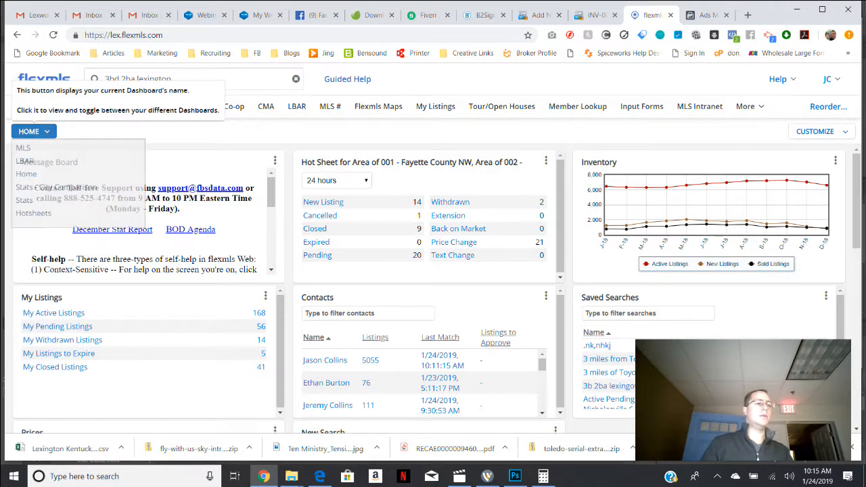
{"action": "left_click", "coordinate": [33, 213]}
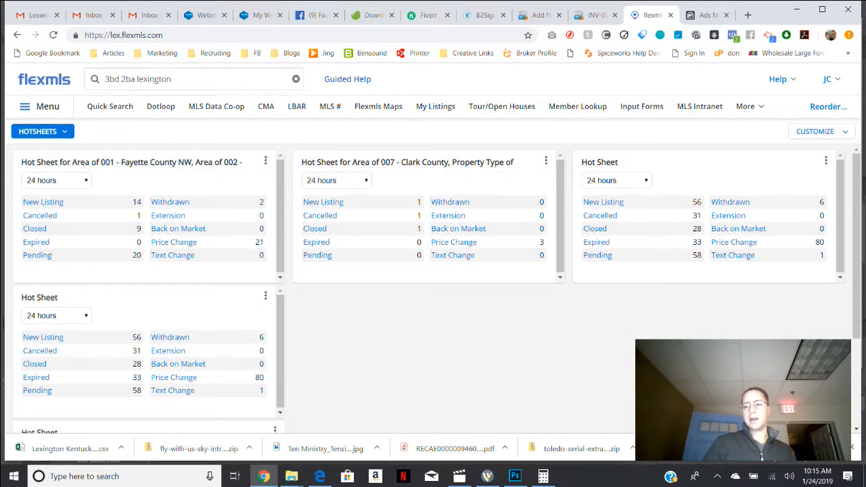
{"action": "left_click", "coordinate": [815, 132]}
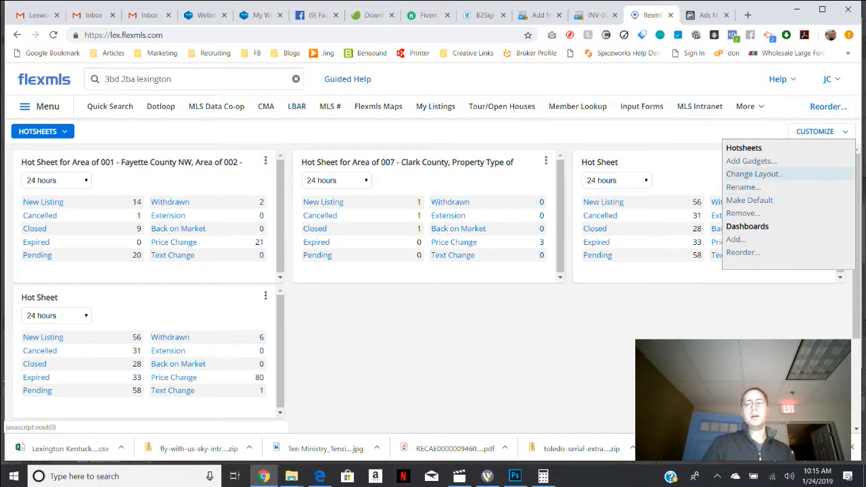
{"action": "left_click", "coordinate": [41, 131]}
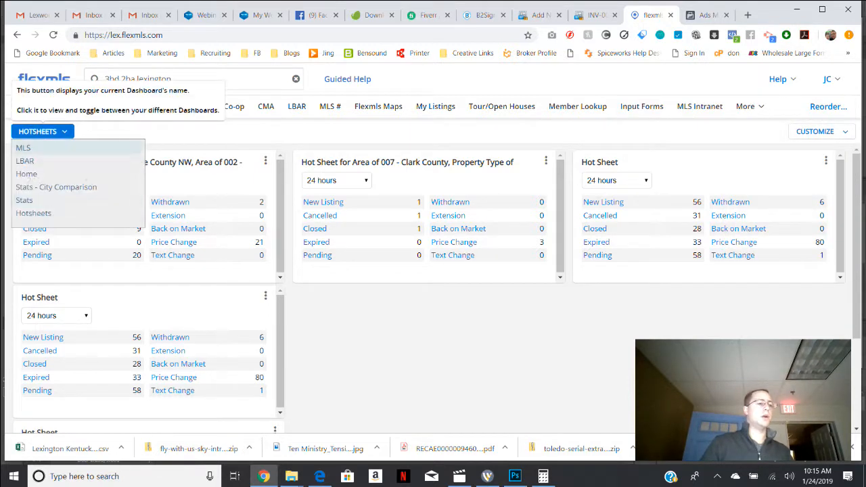
{"action": "left_click", "coordinate": [33, 213]}
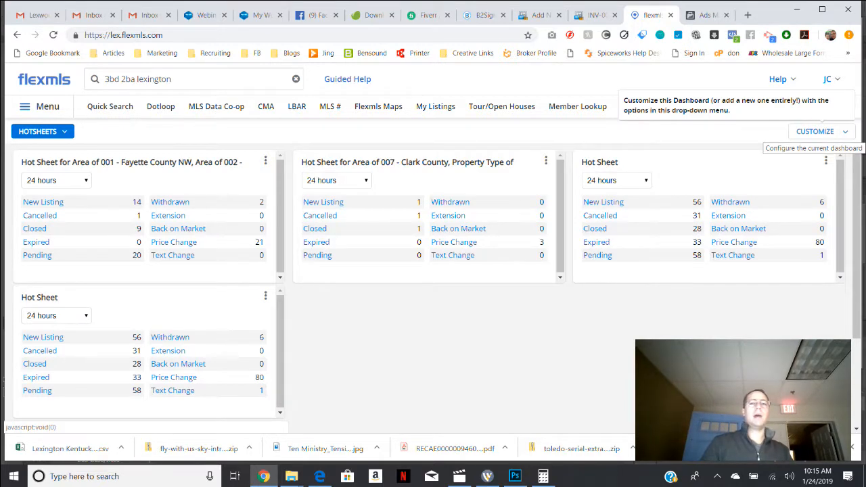
{"action": "left_click", "coordinate": [818, 131]}
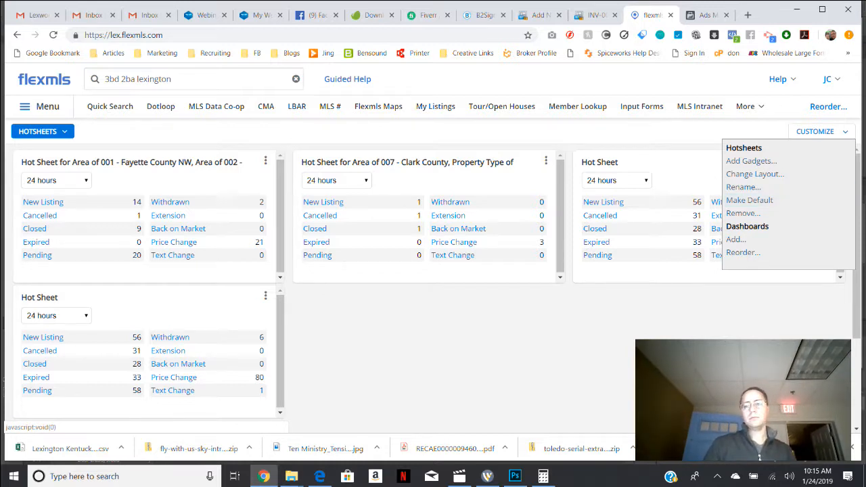
{"action": "left_click", "coordinate": [822, 131]}
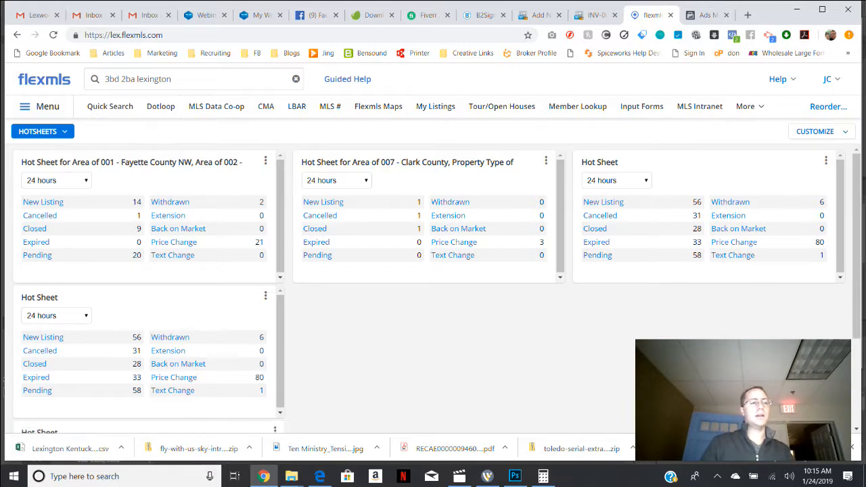
Return to the Home dashboard and clear the previous text from the quick launch search.
{"action": "left_click", "coordinate": [37, 78]}
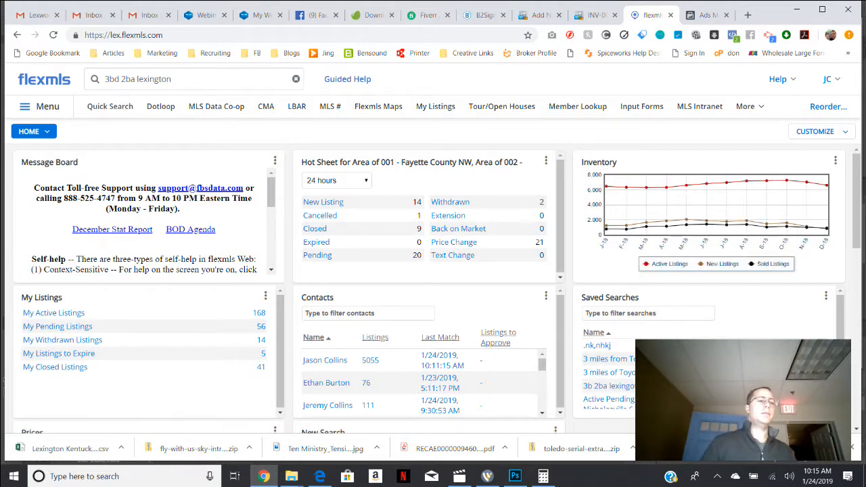
{"action": "left_click", "coordinate": [296, 79]}
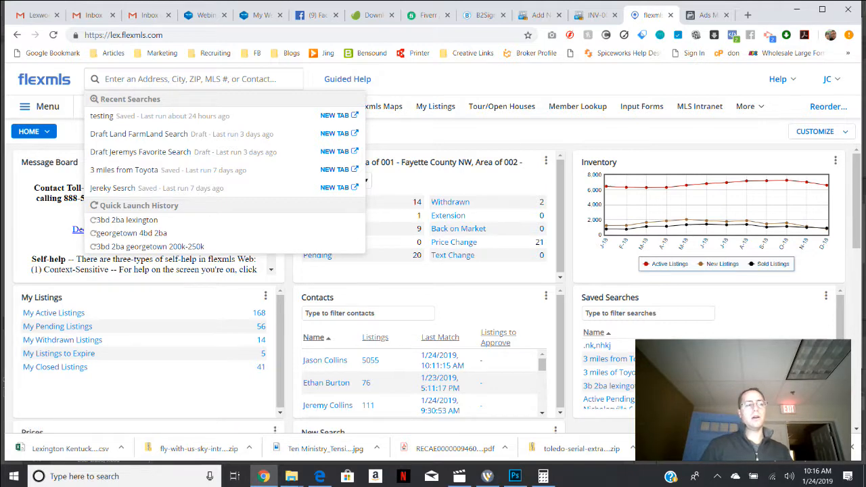
{"action": "left_click", "coordinate": [44, 79]}
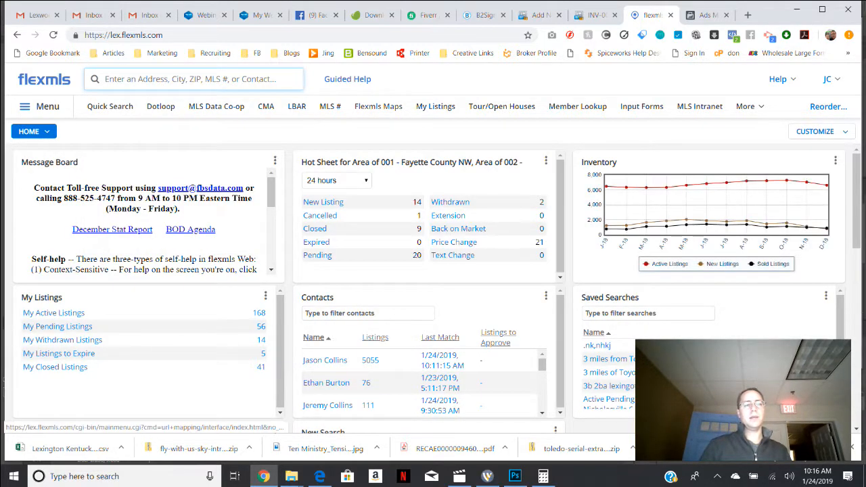
Open Flexmls Maps, look up "maps" in the main menu, and return to the mapping page.
{"action": "left_click", "coordinate": [378, 106]}
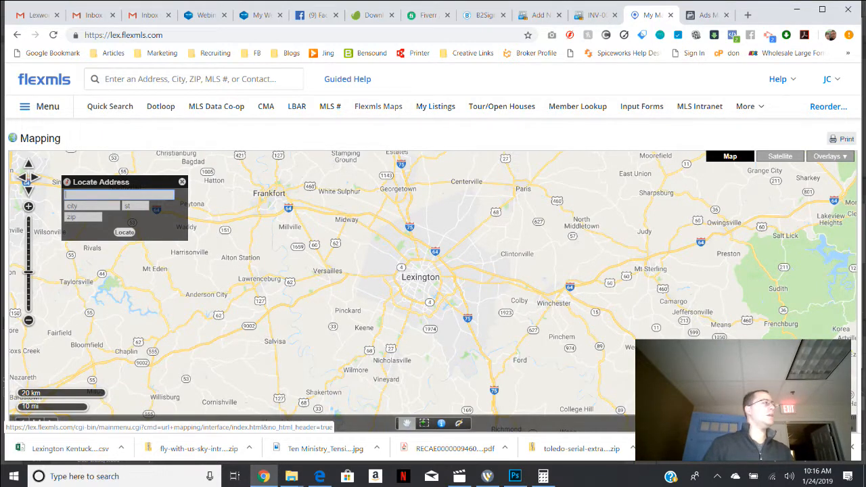
{"action": "left_click", "coordinate": [40, 106]}
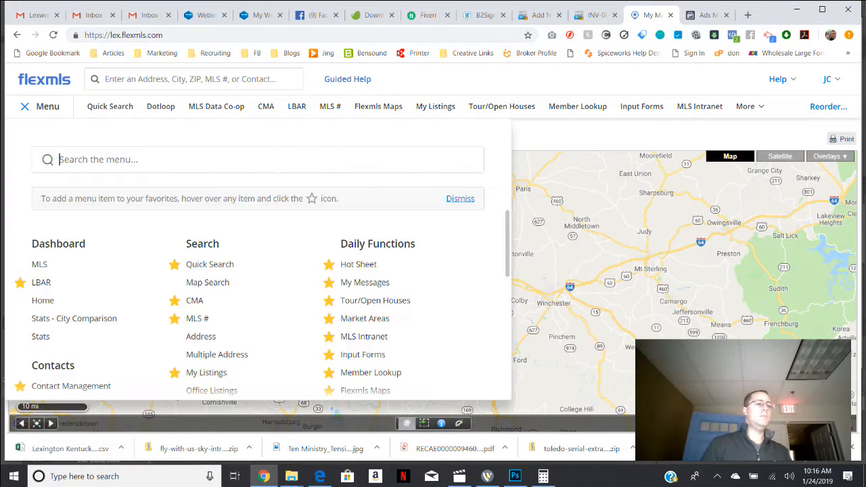
{"action": "type", "text": "maps"}
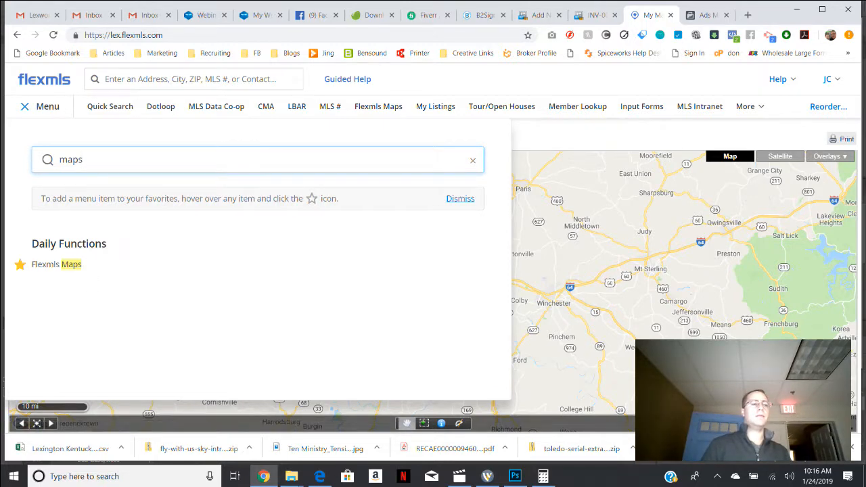
{"action": "key", "text": "Escape"}
{"action": "left_click", "coordinate": [378, 107]}
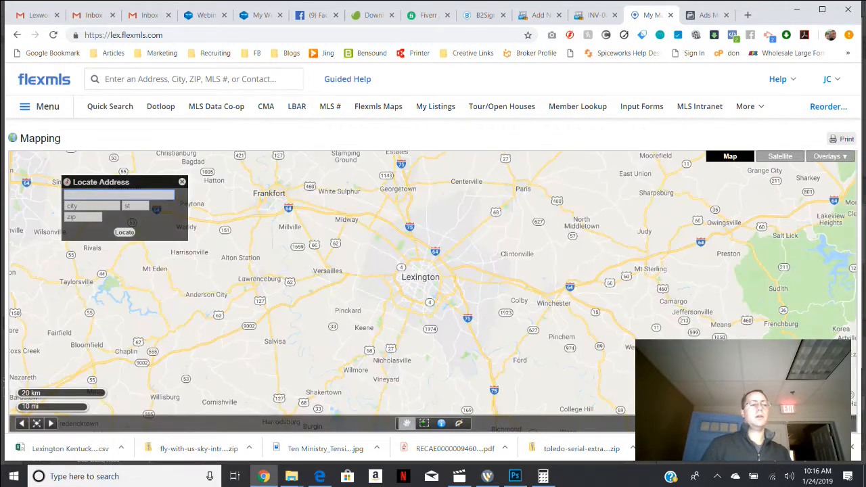
Fill the Locate Address form with the saved Nicholasville address and locate it on the map.
{"action": "left_click", "coordinate": [119, 195]}
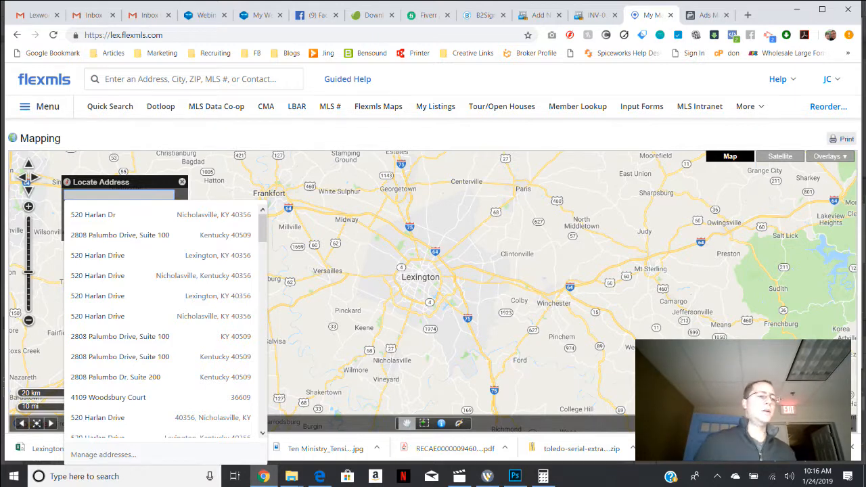
{"action": "key", "text": "Down"}
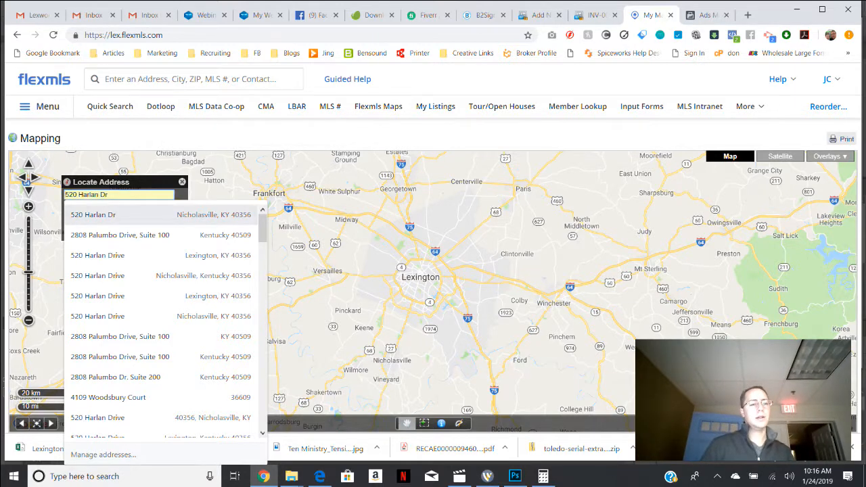
{"action": "key", "text": "Return"}
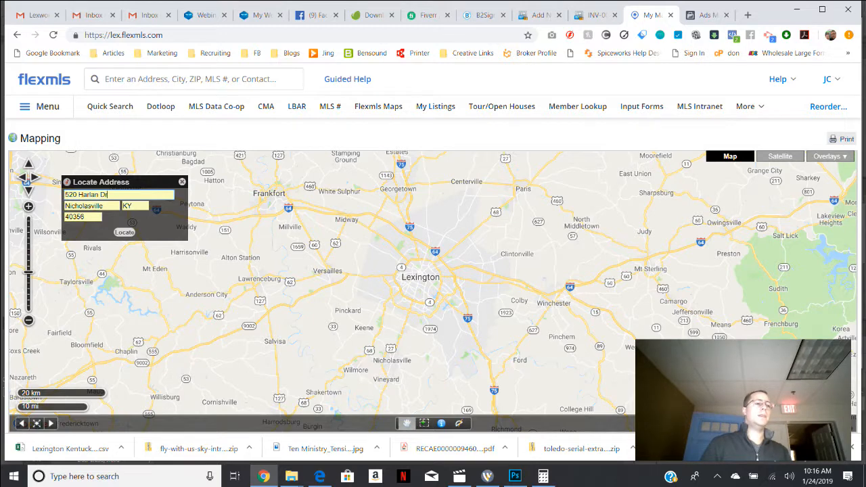
{"action": "left_click", "coordinate": [124, 232]}
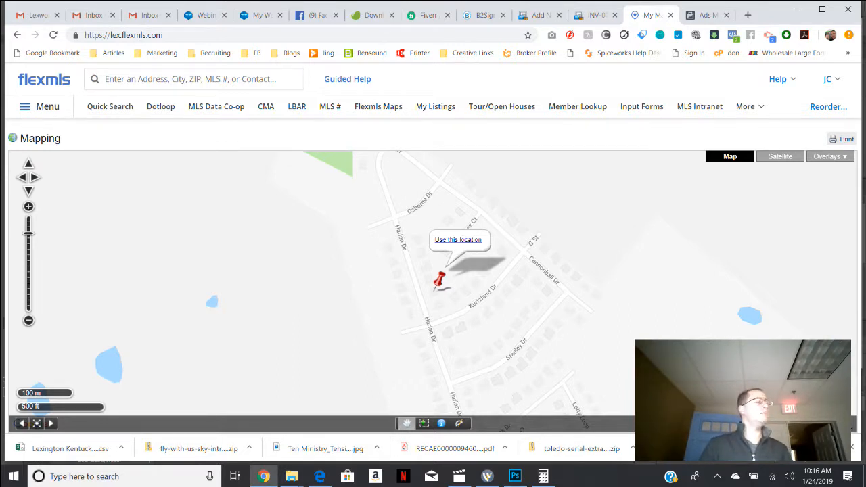
Nudge the pin slightly, use it as the address location and close its address popup.
{"action": "mouse_move", "coordinate": [440, 279]}
{"action": "left_mouse_down"}
{"action": "mouse_move", "coordinate": [456, 289]}
{"action": "mouse_move", "coordinate": [422, 268]}
{"action": "mouse_move", "coordinate": [396, 267]}
{"action": "mouse_move", "coordinate": [441, 278]}
{"action": "left_mouse_up"}
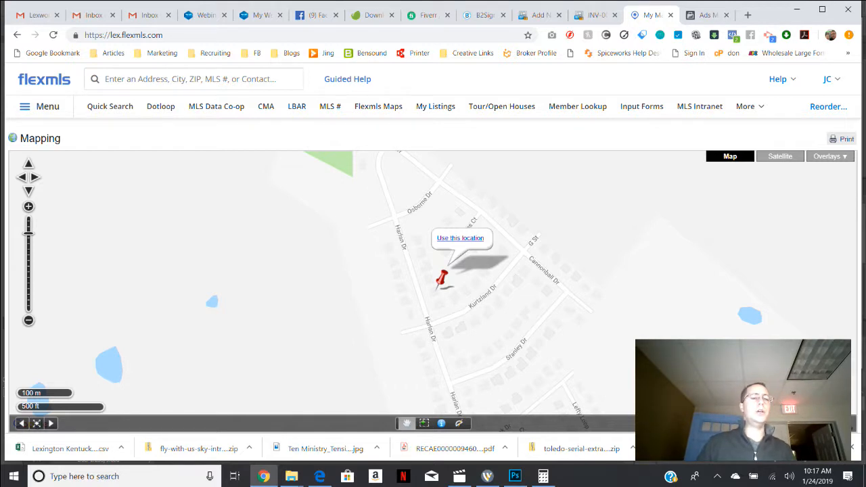
{"action": "left_click", "coordinate": [459, 238]}
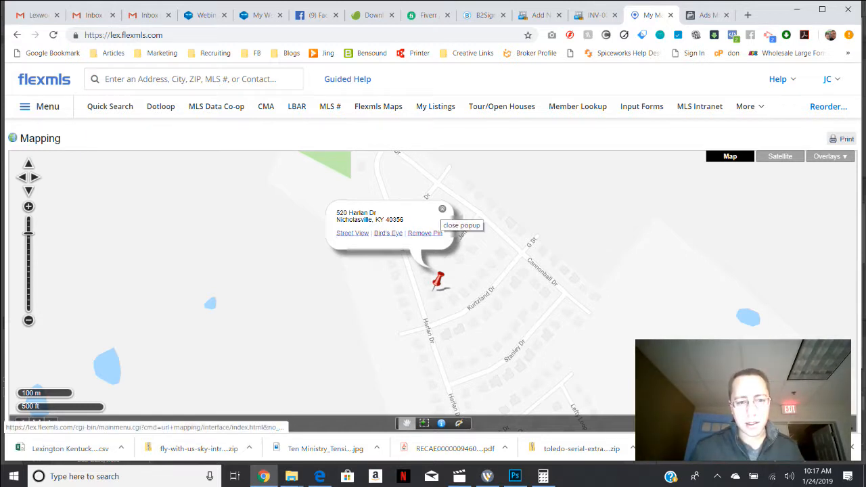
{"action": "left_click", "coordinate": [441, 209]}
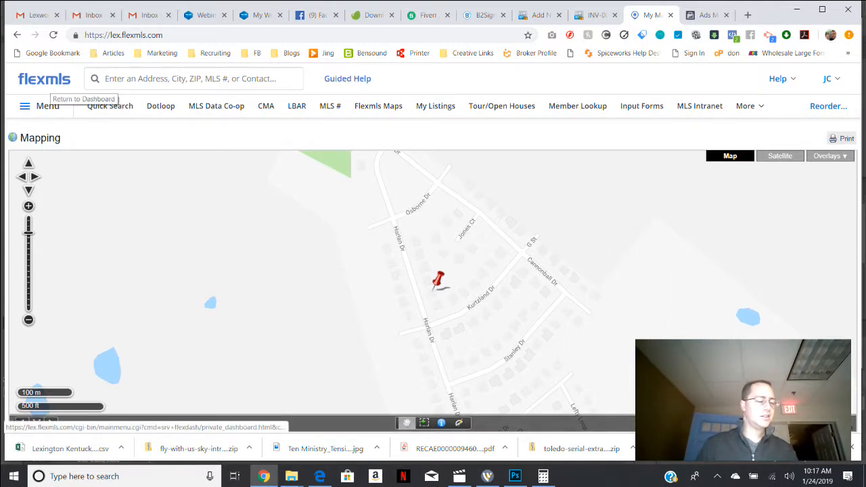
Open the favorite search with the Active status and view its results on the map.
{"action": "left_click", "coordinate": [45, 106]}
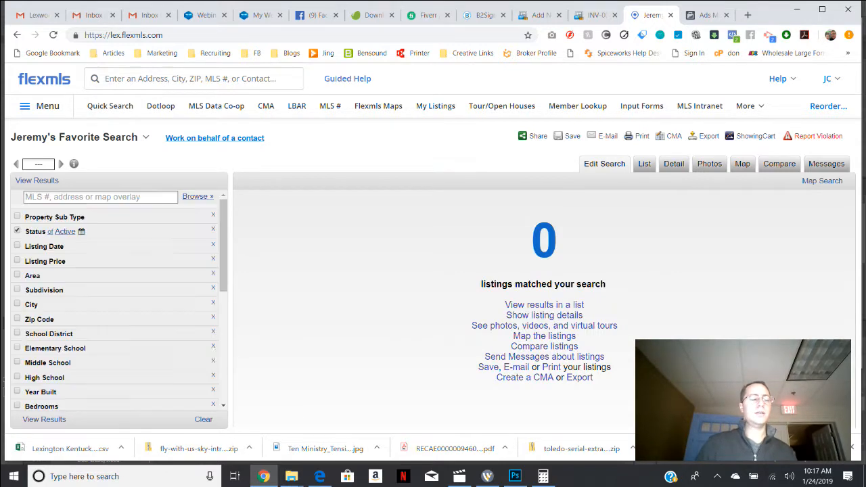
{"action": "left_click", "coordinate": [48, 180]}
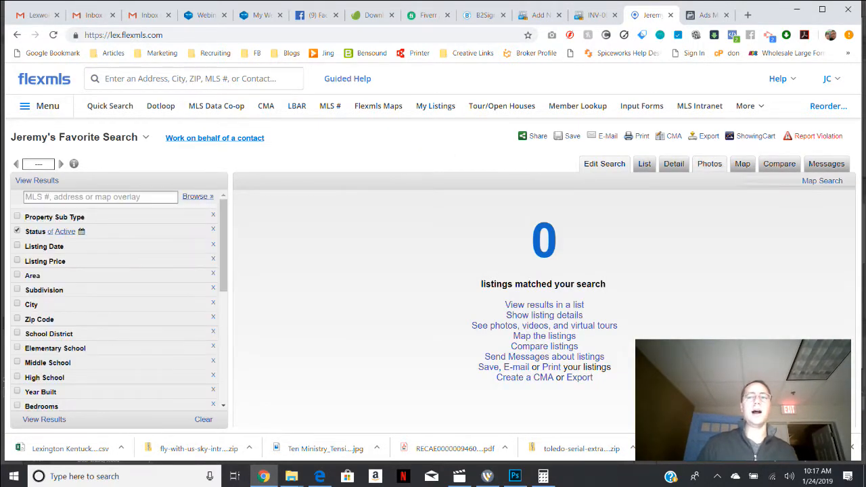
{"action": "left_click", "coordinate": [741, 164]}
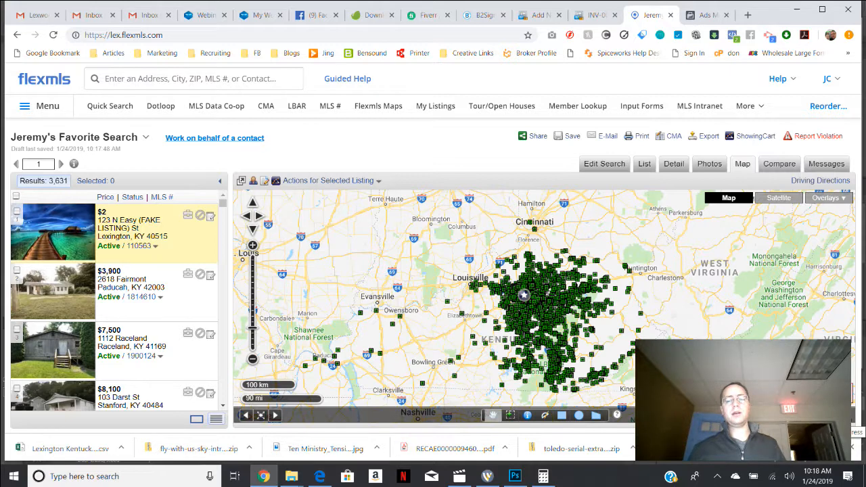
Fill the Locate Address form on the search results map with the saved street address, city, state and ZIP.
{"action": "left_click", "coordinate": [829, 416]}
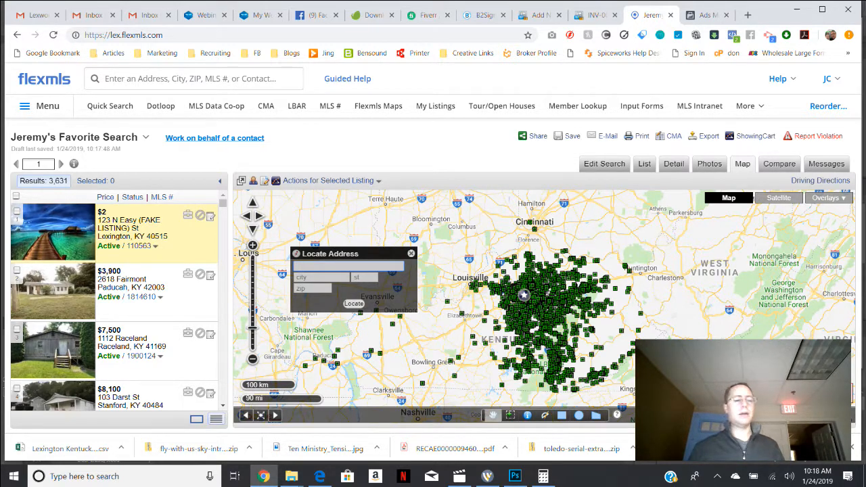
{"action": "type", "text": "520"}
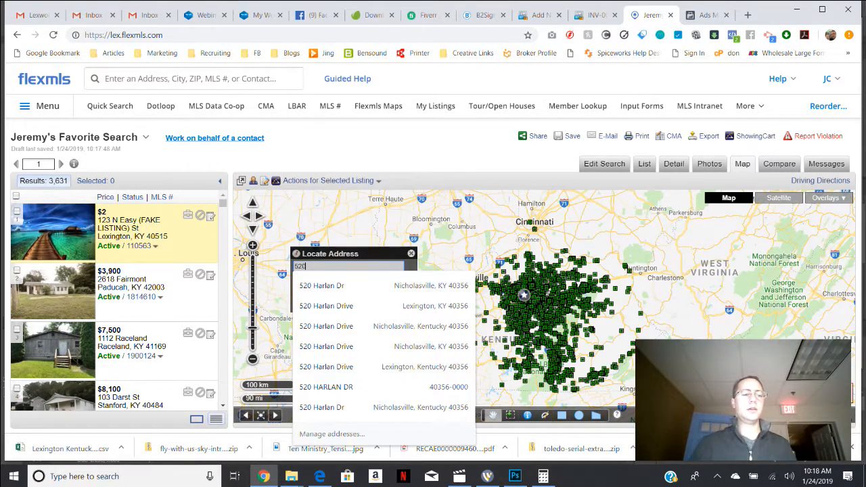
{"action": "key", "text": "Down"}
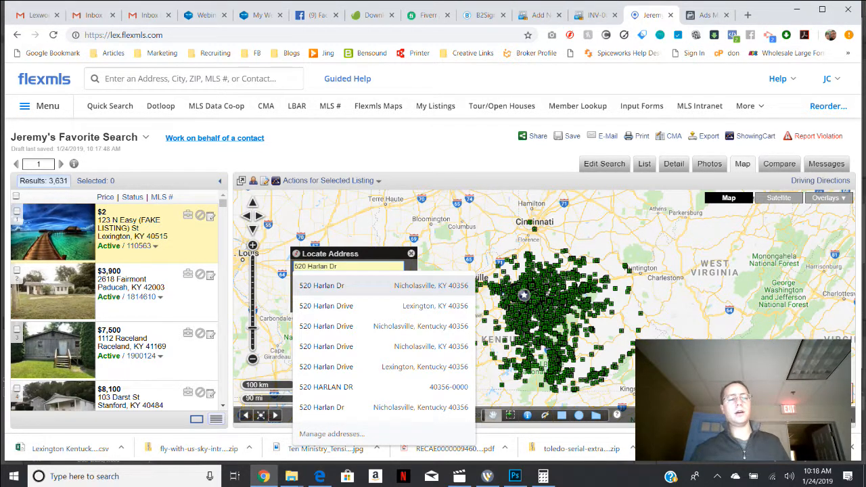
{"action": "key", "text": "Return"}
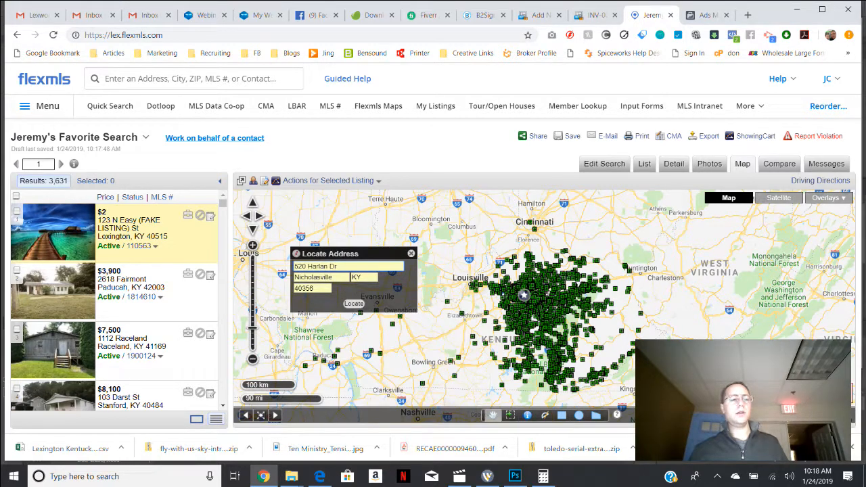
{"action": "left_click", "coordinate": [331, 277]}
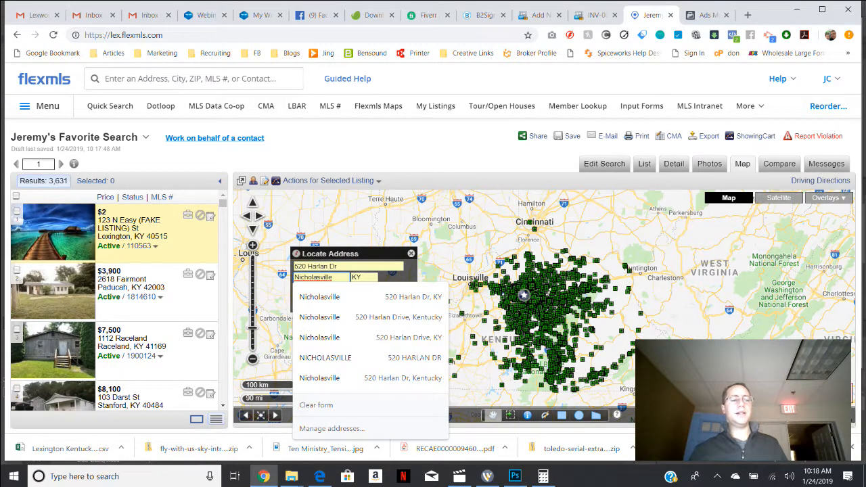
{"action": "left_click", "coordinate": [364, 277]}
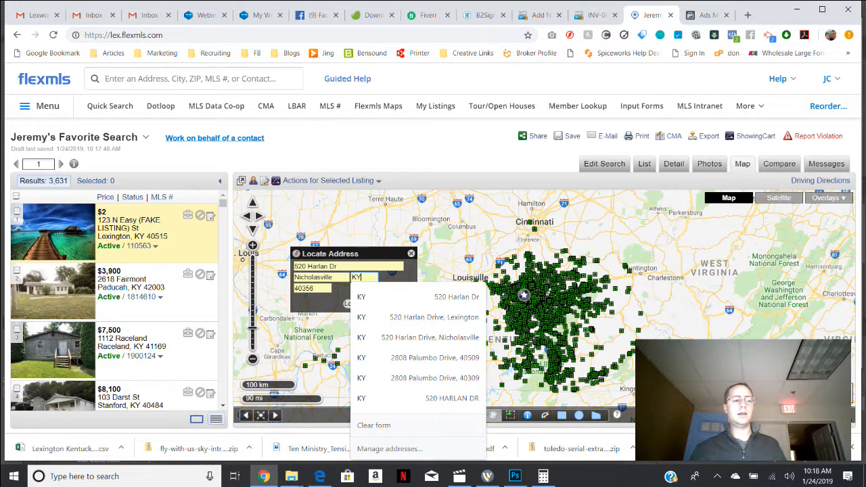
{"action": "left_click", "coordinate": [320, 288]}
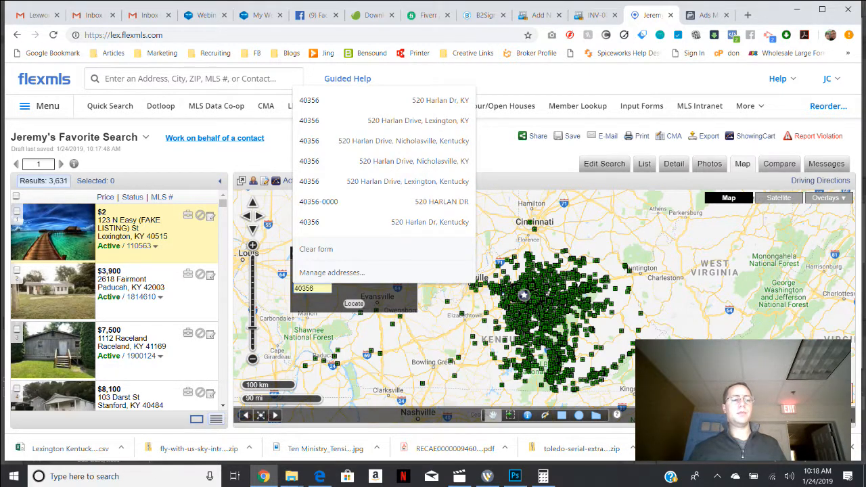
Locate the entered address on the results map and use the pinned location.
{"action": "left_click", "coordinate": [354, 304]}
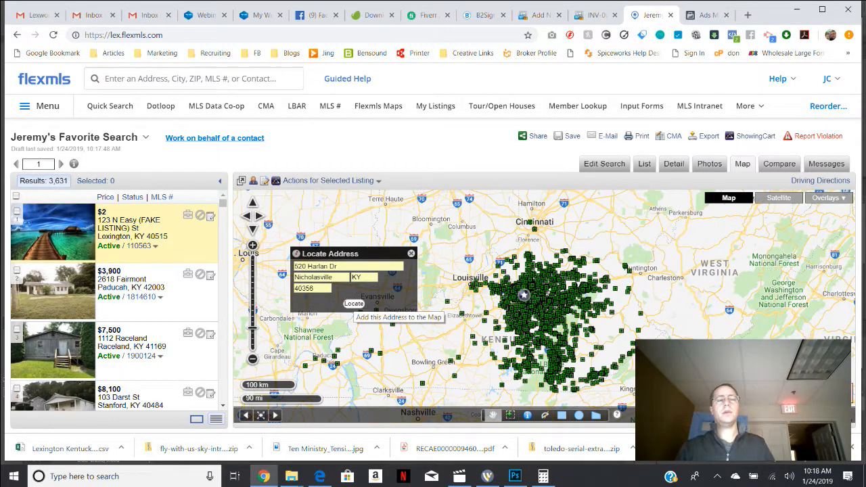
{"action": "left_click", "coordinate": [352, 304]}
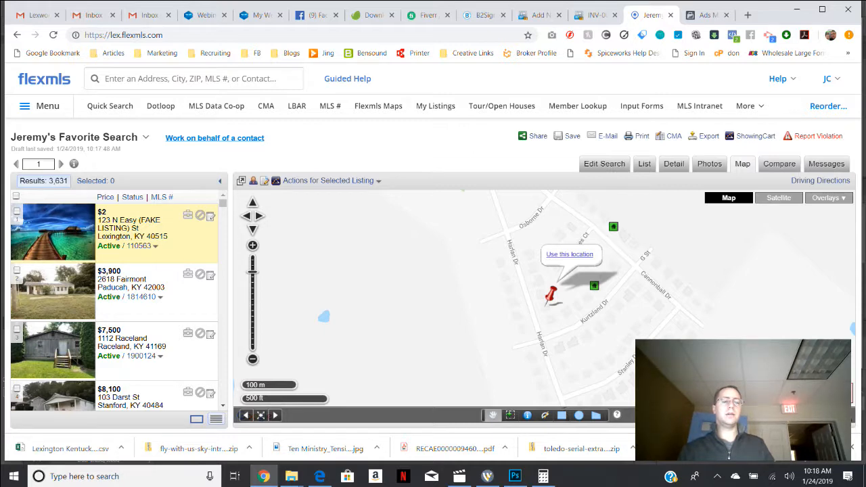
{"action": "left_click", "coordinate": [569, 255]}
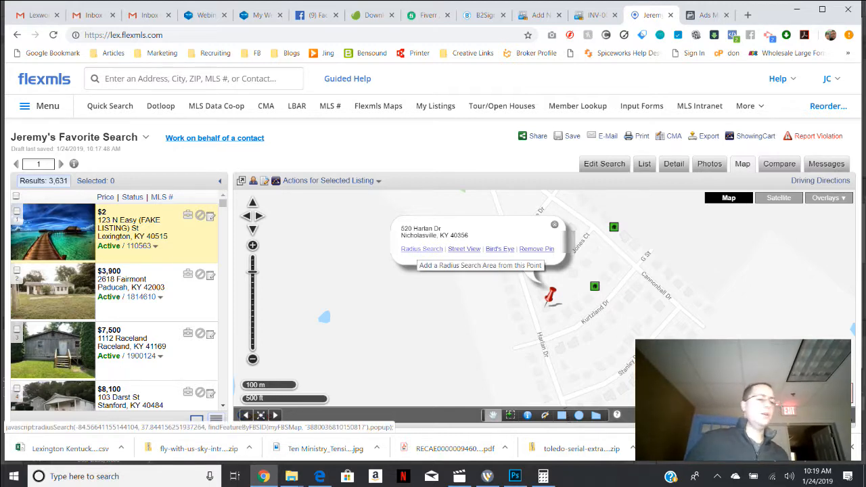
Create a radius search area of 1.0 mile around the pinned address on the map.
{"action": "left_click", "coordinate": [421, 249]}
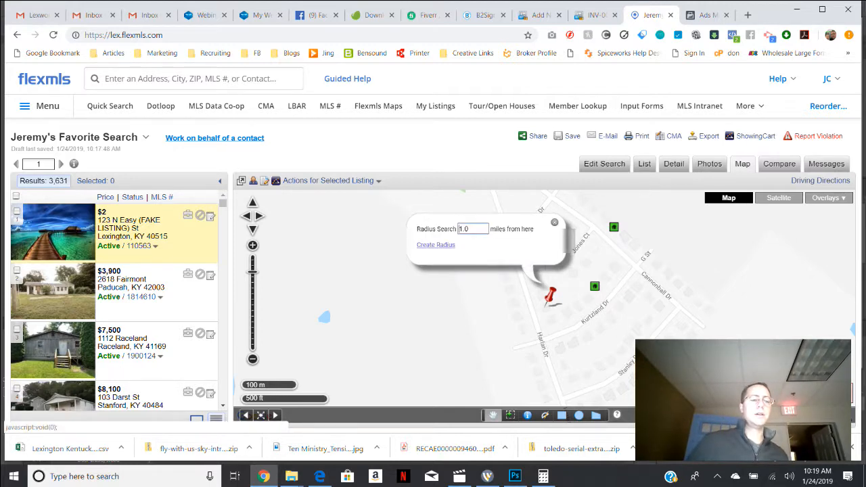
{"action": "double_click", "coordinate": [464, 229]}
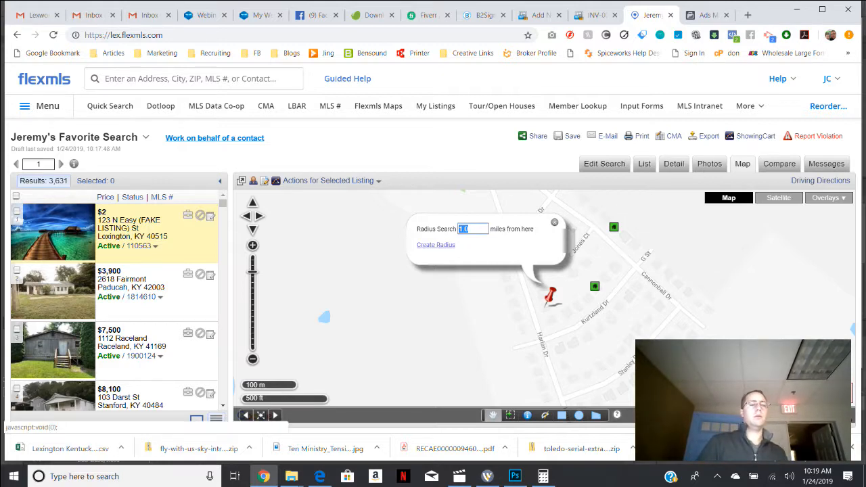
{"action": "left_click", "coordinate": [470, 228]}
{"action": "left_click", "coordinate": [435, 244]}
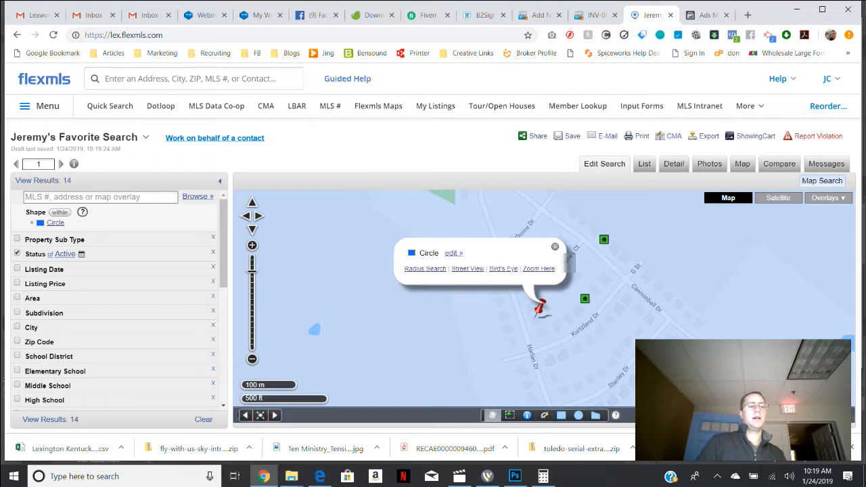
{"action": "scroll", "coordinate": [543, 306], "scroll_direction": "down", "scroll_amount": 2}
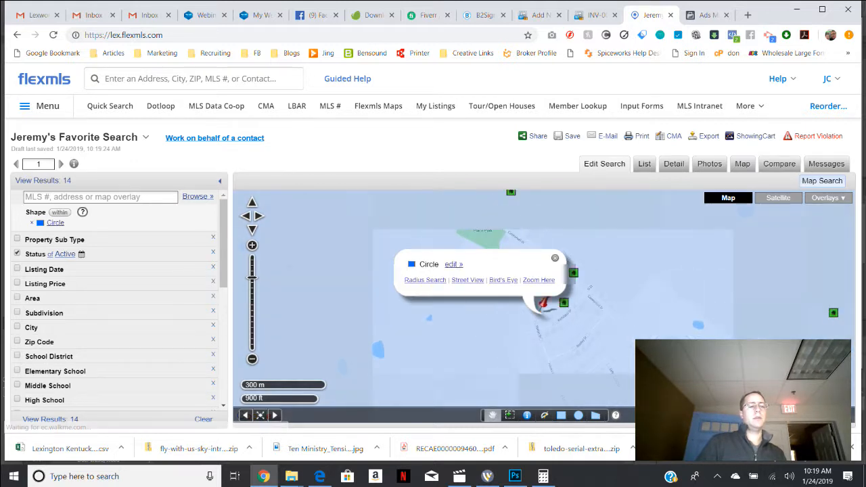
{"action": "scroll", "coordinate": [544, 302], "scroll_direction": "down", "scroll_amount": 2}
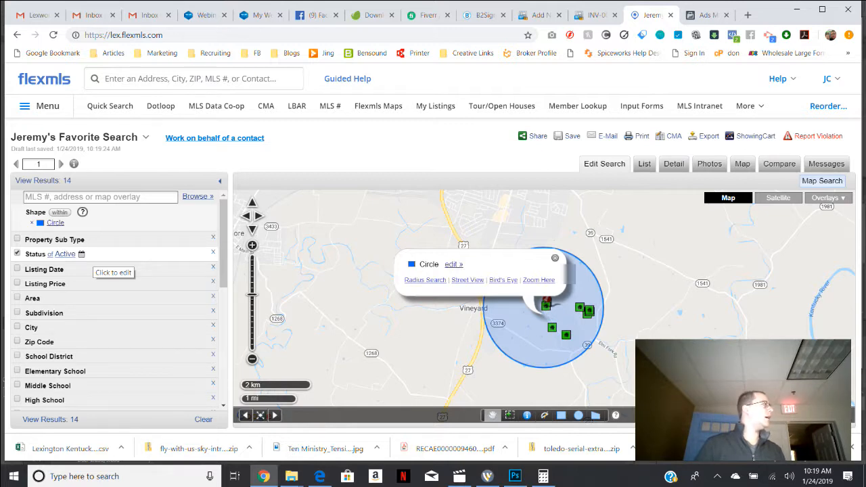
Add the Pending and Closed statuses to the Active status filter of the radius search.
{"action": "left_click", "coordinate": [65, 254]}
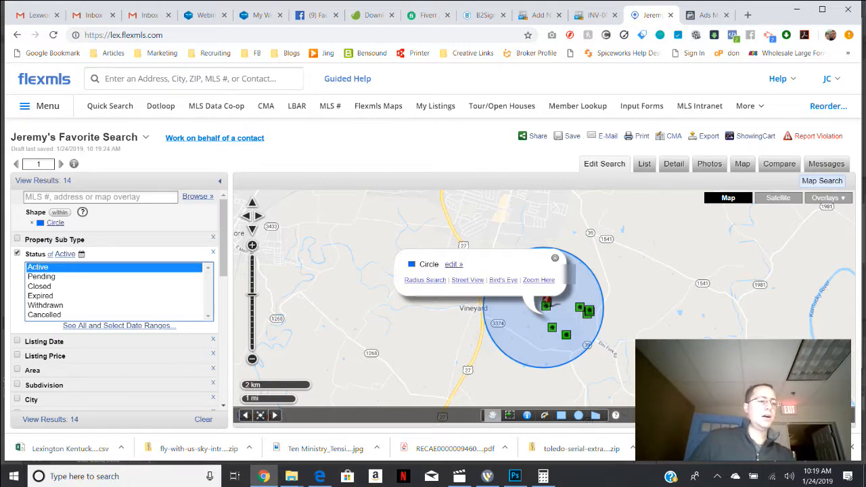
{"action": "left_click", "coordinate": [42, 276], "text": "ctrl"}
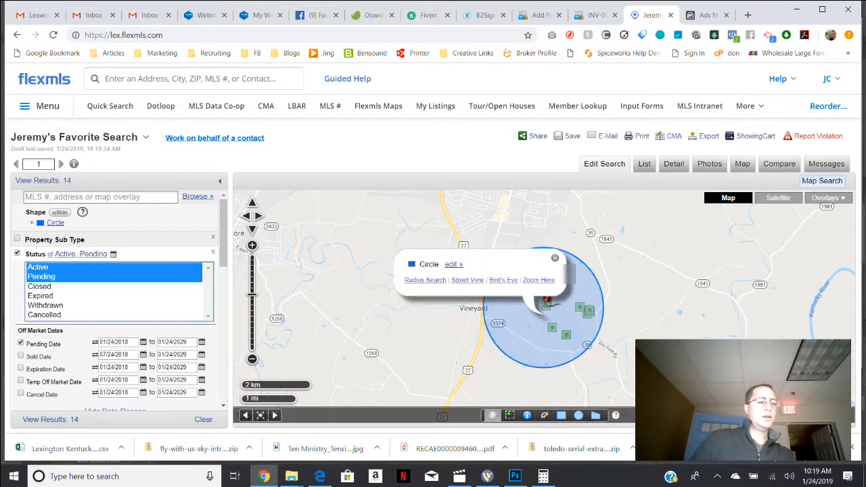
{"action": "left_click", "coordinate": [39, 286], "text": "ctrl"}
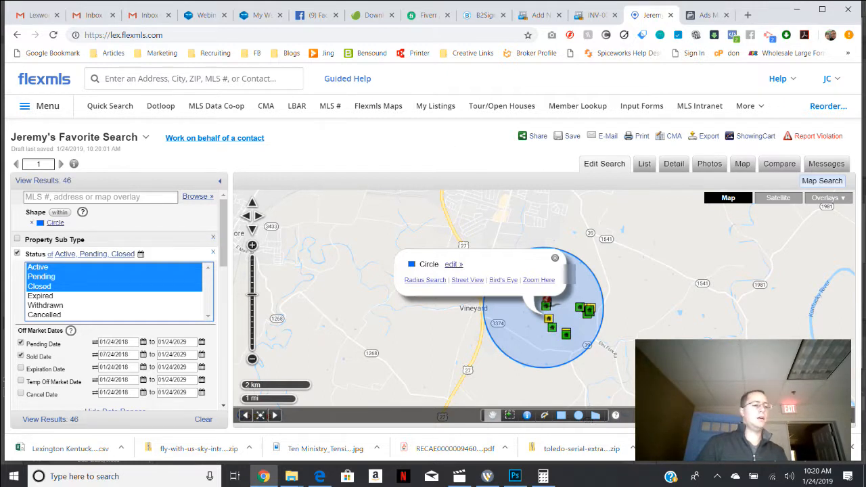
Filter the search to a minimum of 4 bedrooms and a minimum of 2 total baths.
{"action": "scroll", "coordinate": [115, 297], "scroll_direction": "down", "scroll_amount": 1}
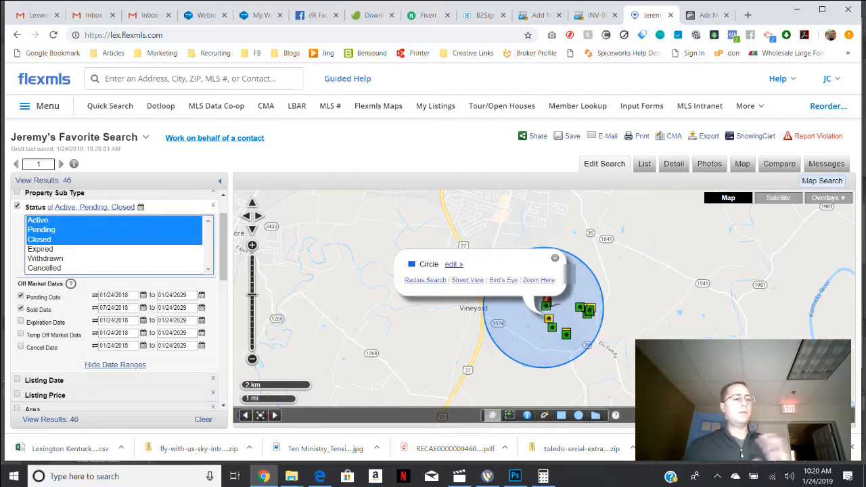
{"action": "scroll", "coordinate": [115, 305], "scroll_direction": "up", "scroll_amount": 1}
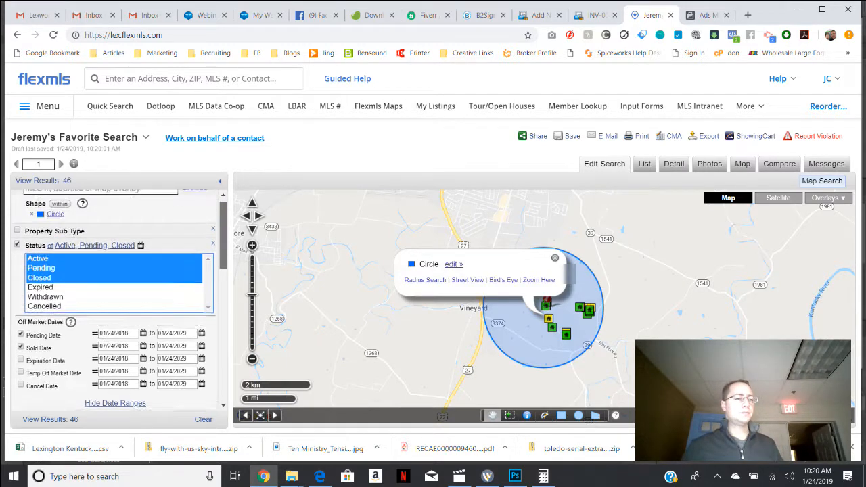
{"action": "scroll", "coordinate": [115, 304], "scroll_direction": "down", "scroll_amount": 2}
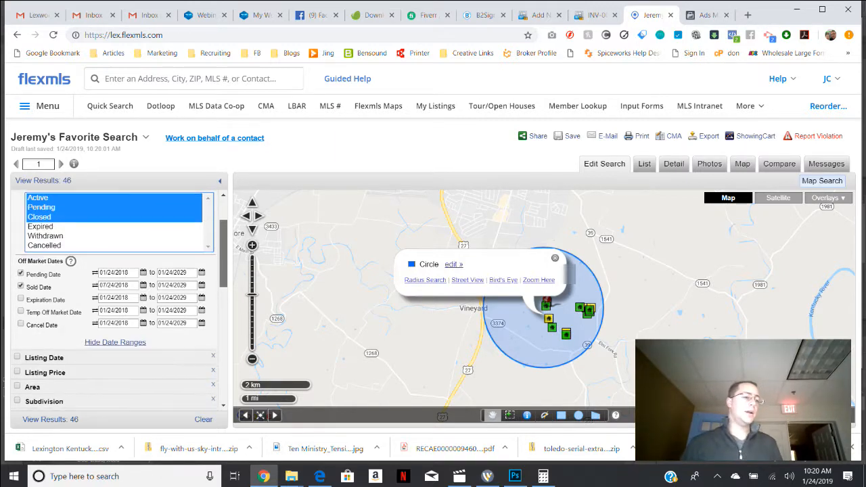
{"action": "scroll", "coordinate": [115, 297], "scroll_direction": "down", "scroll_amount": 3}
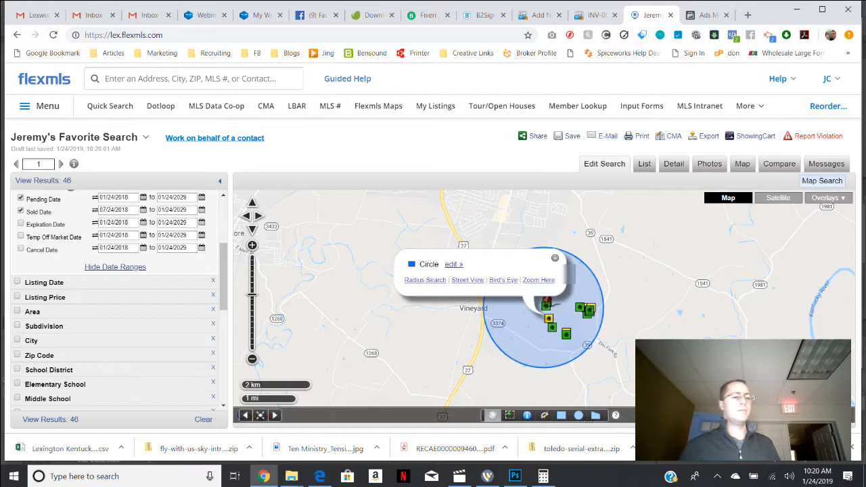
{"action": "scroll", "coordinate": [119, 299], "scroll_direction": "down", "scroll_amount": 1}
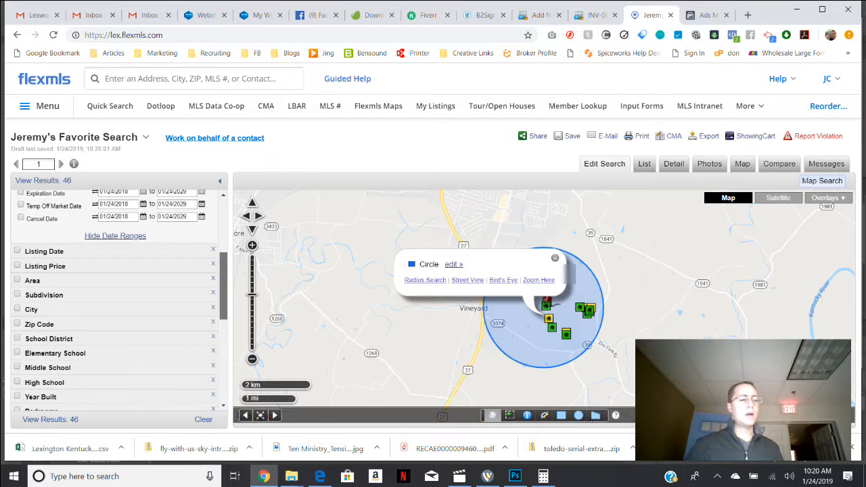
{"action": "scroll", "coordinate": [119, 300], "scroll_direction": "down", "scroll_amount": 3}
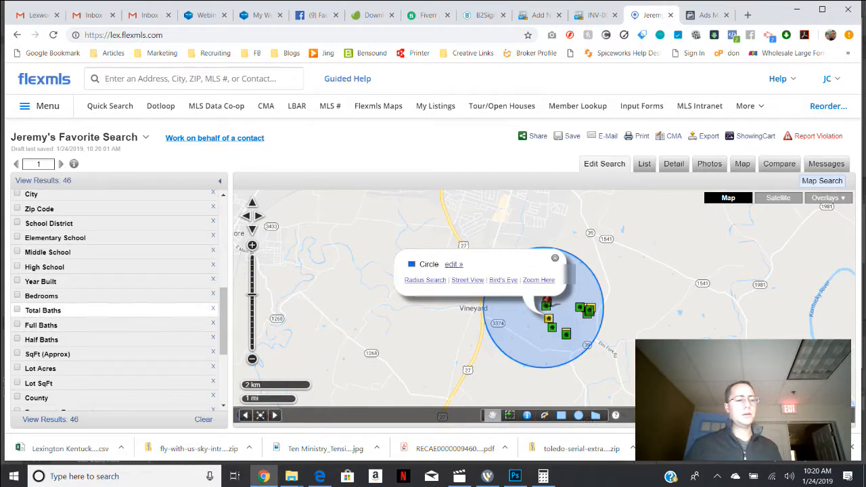
{"action": "left_click", "coordinate": [42, 297]}
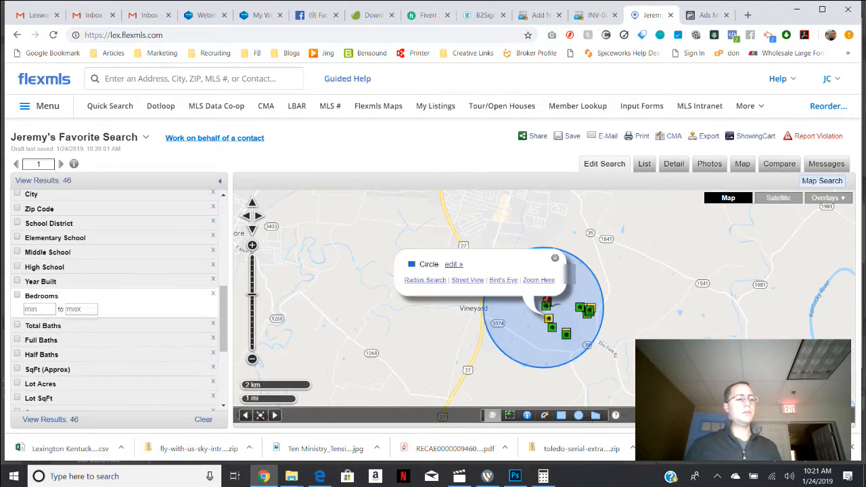
{"action": "type", "text": "4"}
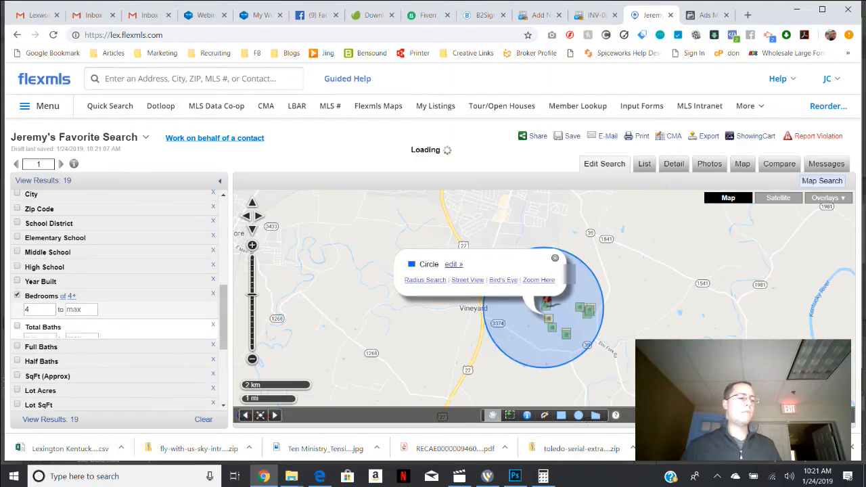
{"action": "left_click", "coordinate": [42, 327]}
{"action": "type", "text": "2"}
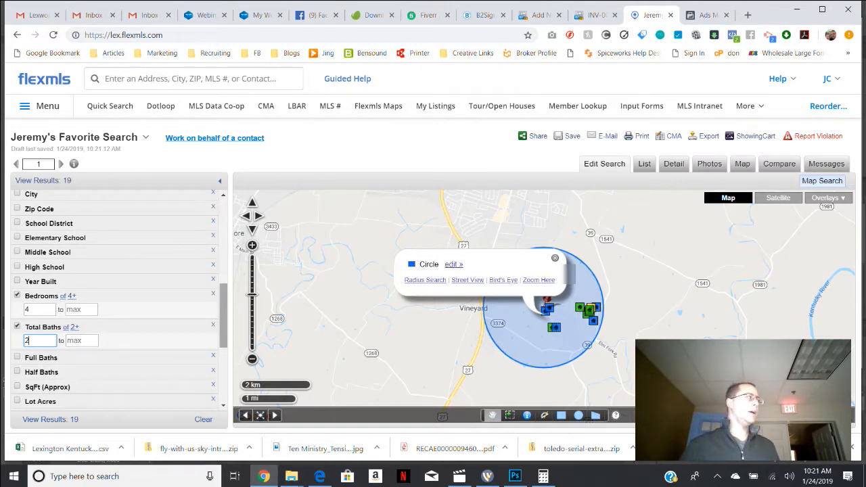
Show the filtered search results in the list view and look through the listings.
{"action": "scroll", "coordinate": [223, 315], "scroll_direction": "down", "scroll_amount": 1}
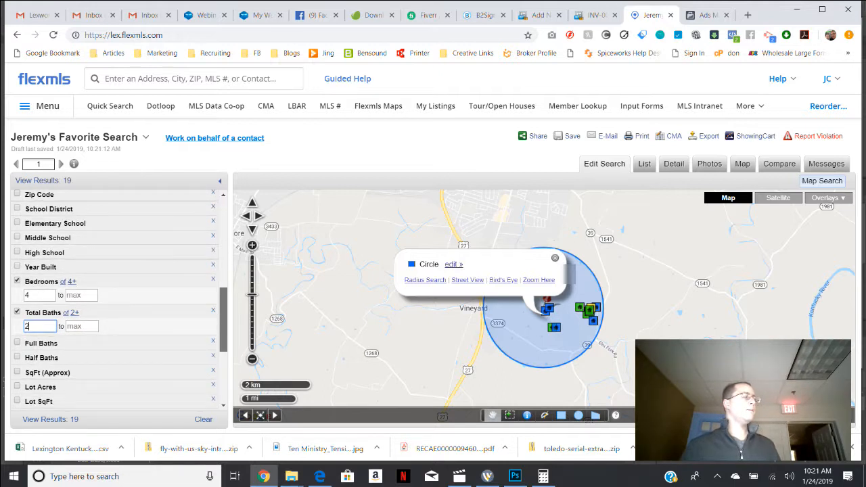
{"action": "scroll", "coordinate": [223, 315], "scroll_direction": "down", "scroll_amount": 1}
{"action": "scroll", "coordinate": [224, 315], "scroll_direction": "up", "scroll_amount": 1}
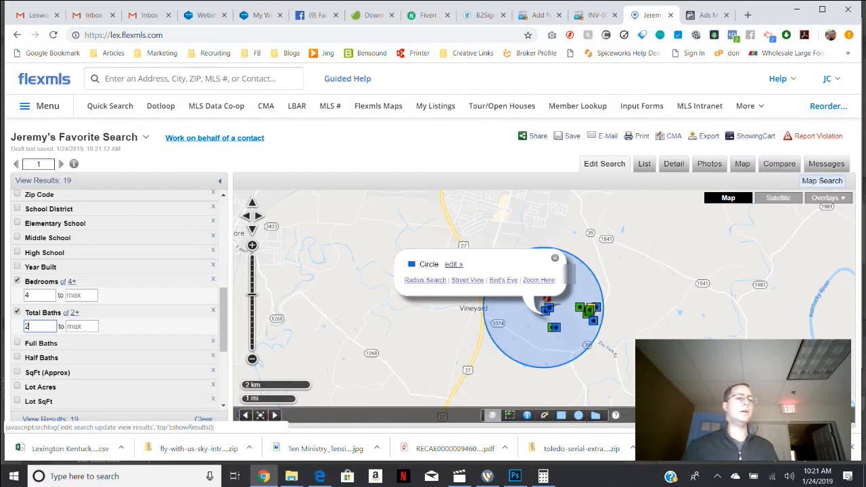
{"action": "left_click", "coordinate": [643, 164]}
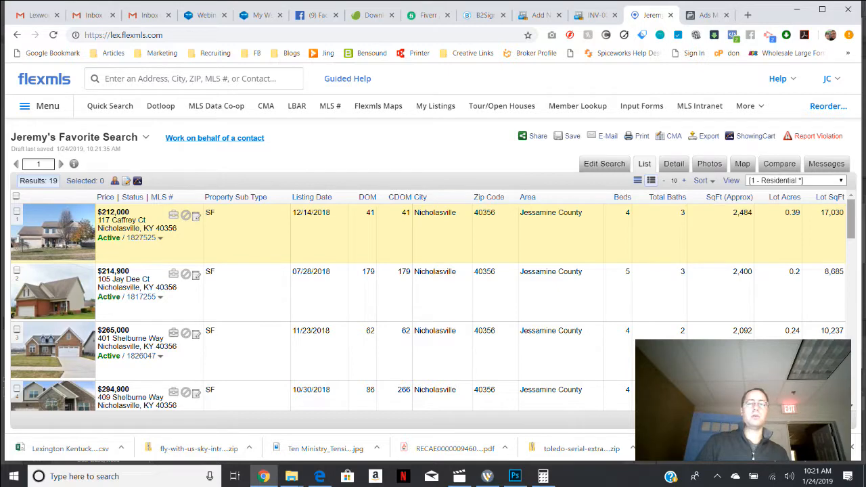
{"action": "scroll", "coordinate": [433, 305], "scroll_direction": "down", "scroll_amount": 1}
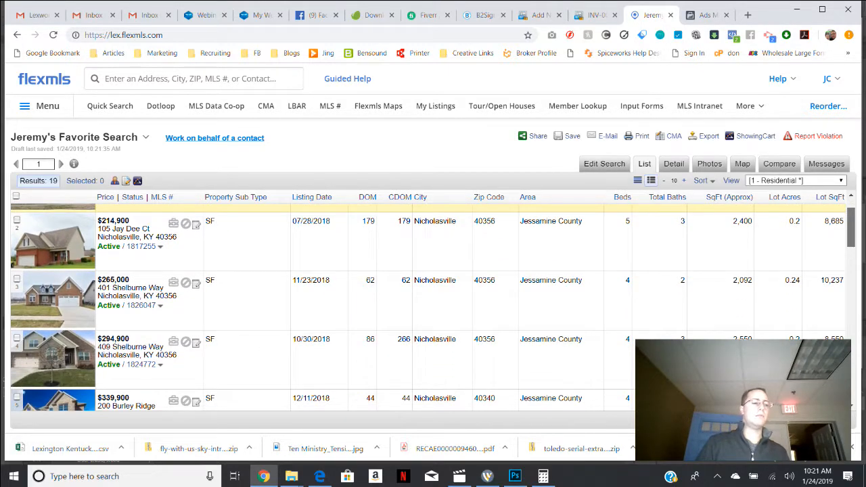
{"action": "scroll", "coordinate": [432, 304], "scroll_direction": "down", "scroll_amount": 3}
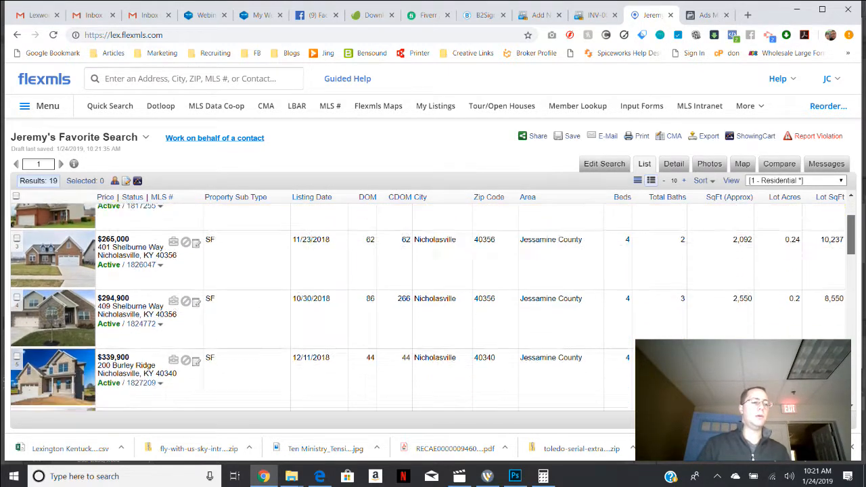
{"action": "scroll", "coordinate": [433, 304], "scroll_direction": "down", "scroll_amount": 1}
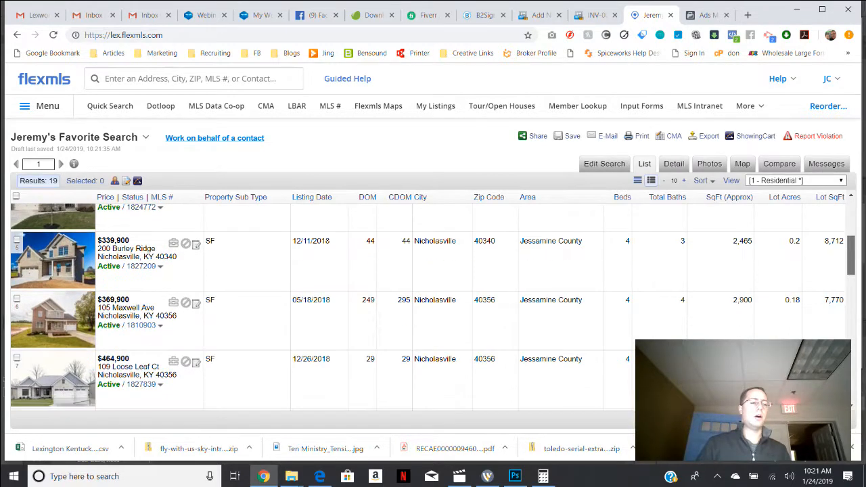
{"action": "scroll", "coordinate": [432, 304], "scroll_direction": "down", "scroll_amount": 1}
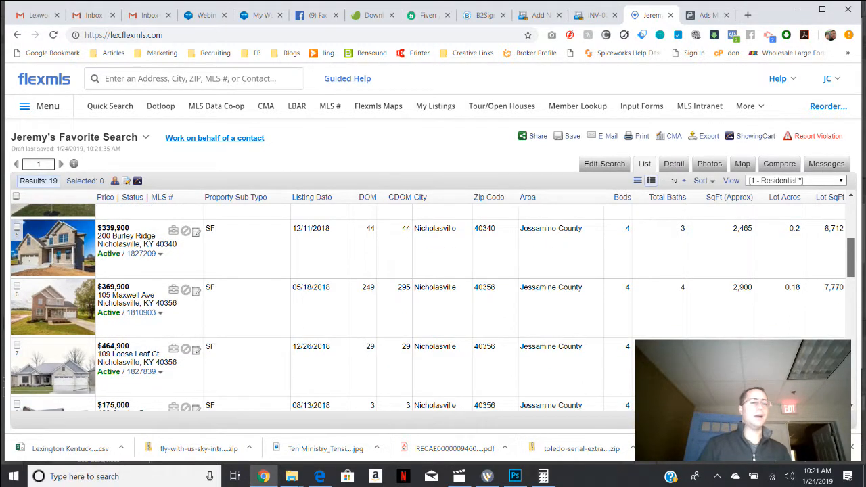
{"action": "scroll", "coordinate": [433, 304], "scroll_direction": "down", "scroll_amount": 1}
{"action": "scroll", "coordinate": [433, 304], "scroll_direction": "up", "scroll_amount": 5}
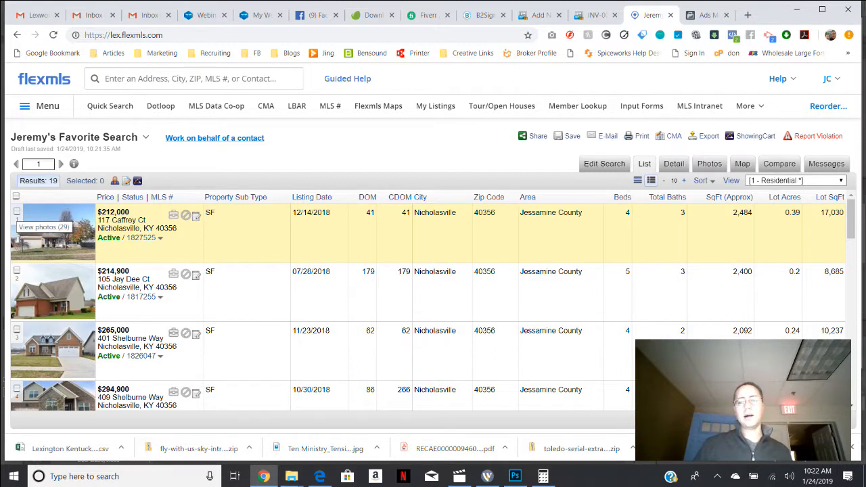
Select the first three active listings in the results, priced $212,000, $214,900 and $265,000.
{"action": "left_click", "coordinate": [17, 211]}
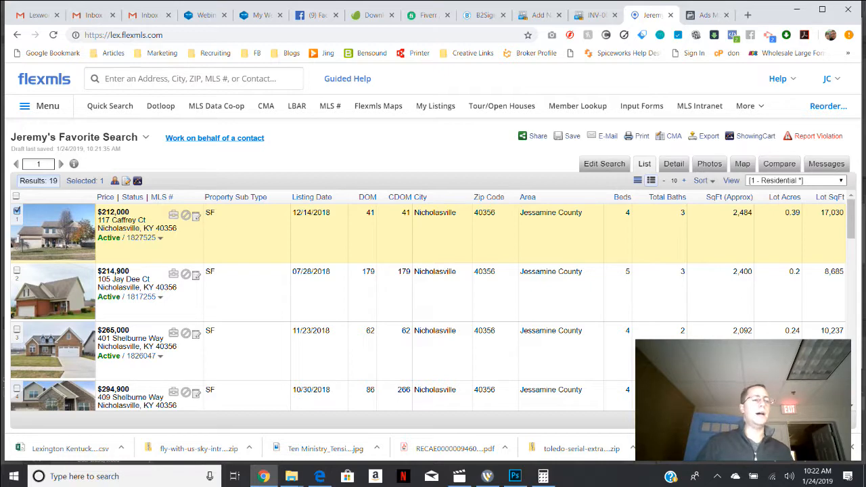
{"action": "scroll", "coordinate": [717, 230], "scroll_direction": "down", "scroll_amount": 1}
{"action": "right_click", "coordinate": [717, 228]}
{"action": "left_click_drag", "start_coordinate": [851, 225], "coordinate": [851, 228]}
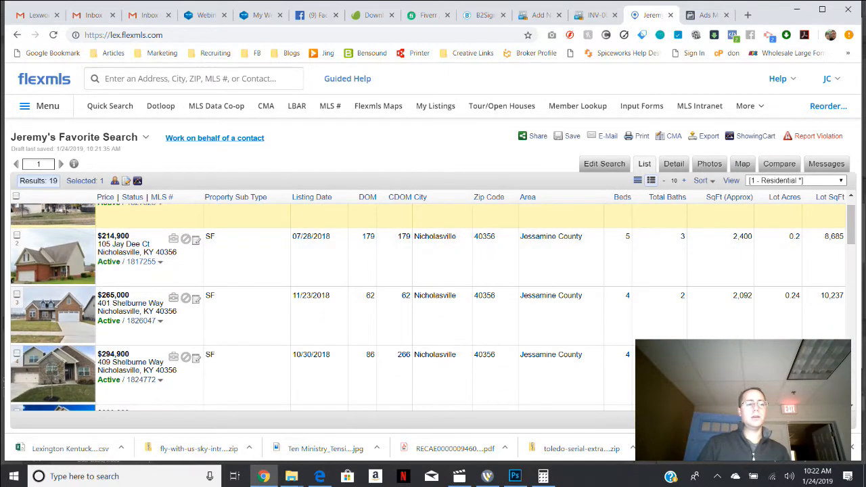
{"action": "left_click", "coordinate": [17, 234]}
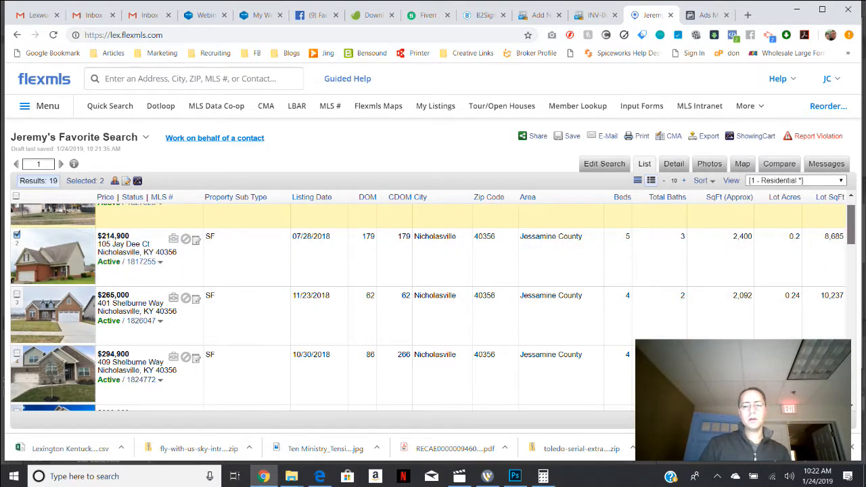
{"action": "scroll", "coordinate": [432, 280], "scroll_direction": "down", "scroll_amount": 1}
{"action": "left_click", "coordinate": [17, 257]}
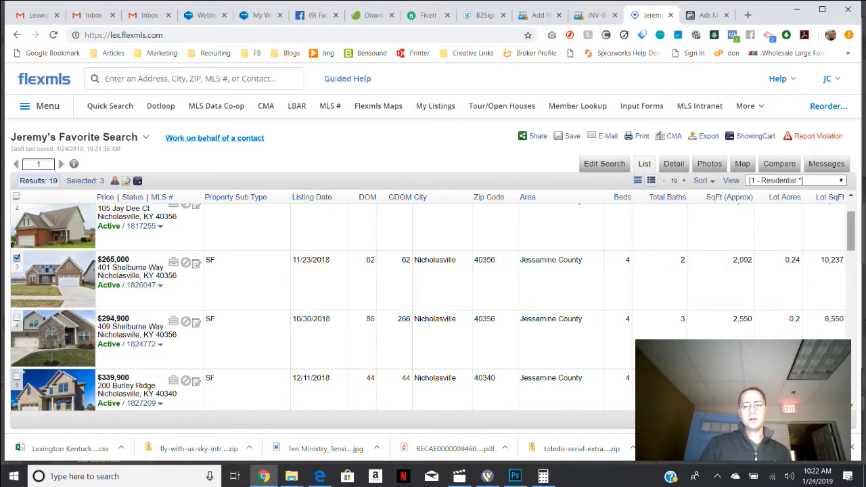
Add the closed listings priced $175,000, $195,000 and $198,000 to the selection and open the CMA options.
{"action": "scroll", "coordinate": [433, 304], "scroll_direction": "down", "scroll_amount": 2}
{"action": "scroll", "coordinate": [432, 304], "scroll_direction": "down", "scroll_amount": 1}
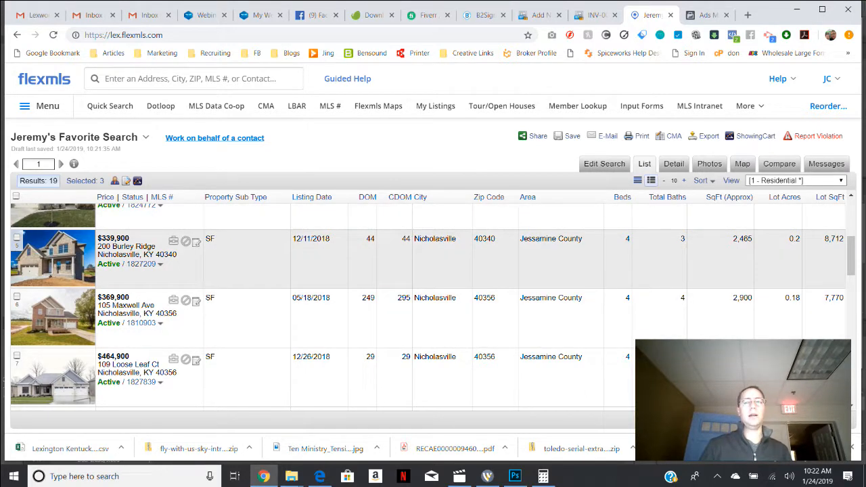
{"action": "scroll", "coordinate": [433, 304], "scroll_direction": "down", "scroll_amount": 3}
{"action": "scroll", "coordinate": [433, 305], "scroll_direction": "down", "scroll_amount": 1}
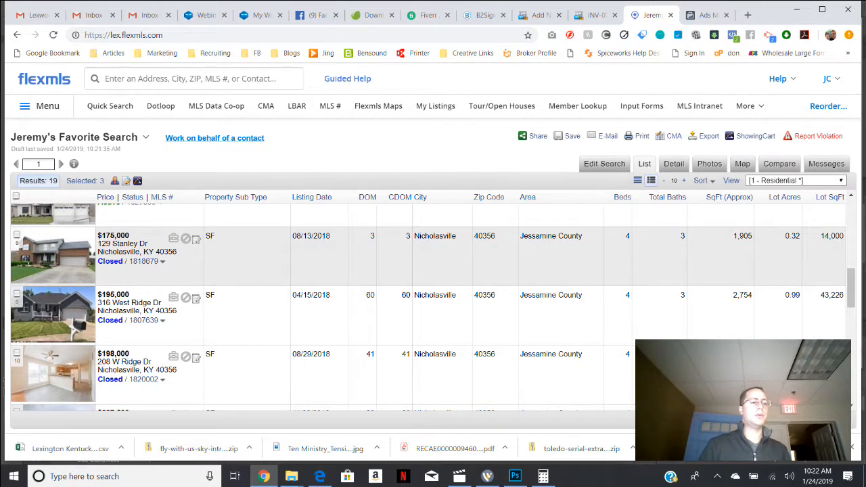
{"action": "left_click", "coordinate": [17, 234]}
{"action": "left_click_drag", "start_coordinate": [850, 288], "coordinate": [851, 300]}
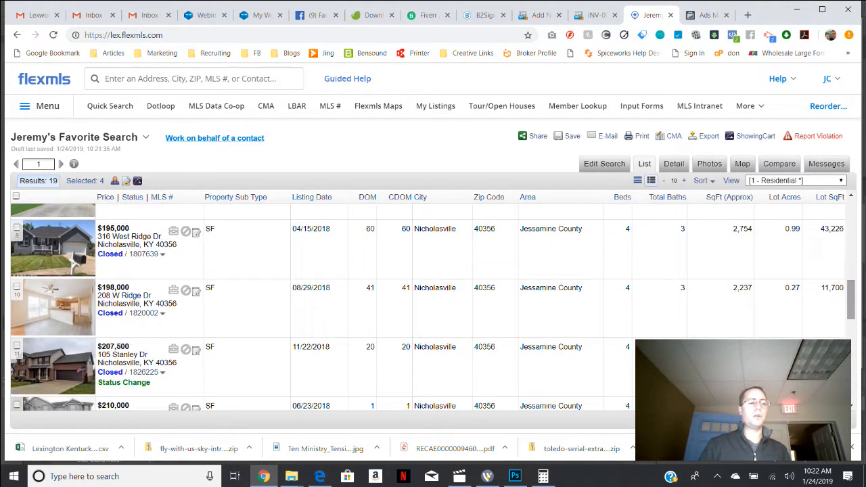
{"action": "left_click", "coordinate": [17, 228]}
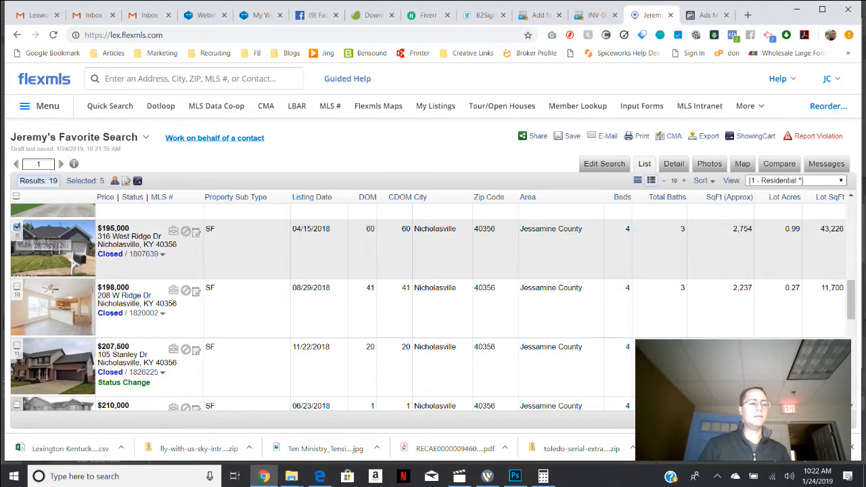
{"action": "left_click", "coordinate": [17, 287]}
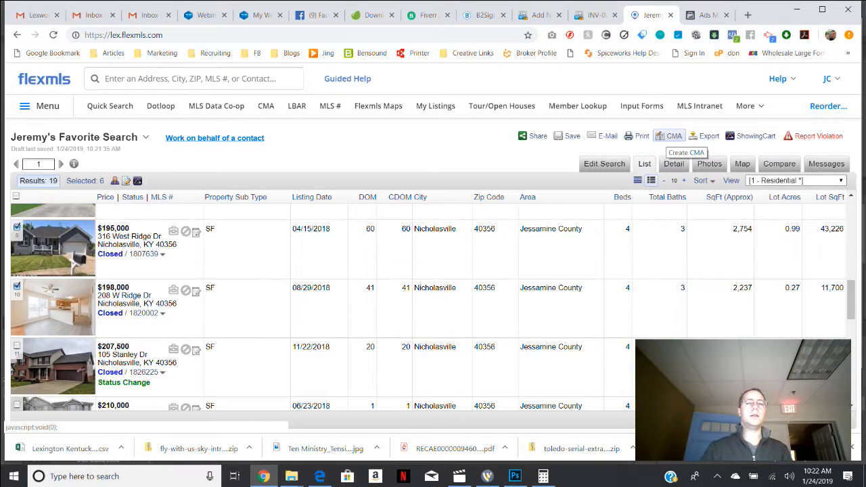
{"action": "left_click", "coordinate": [671, 136]}
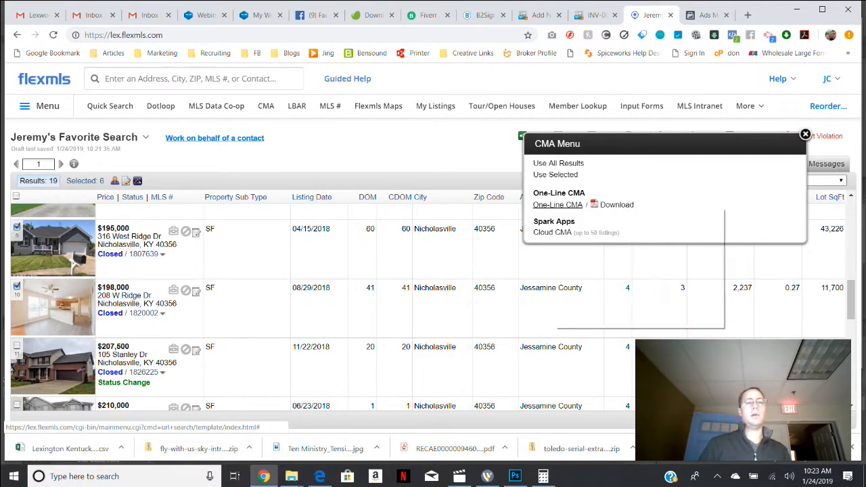
Try to open the One-Line CMA in a separate tab, and return to the search results with the CMA options.
{"action": "right_click", "coordinate": [554, 205]}
{"action": "left_click", "coordinate": [602, 215]}
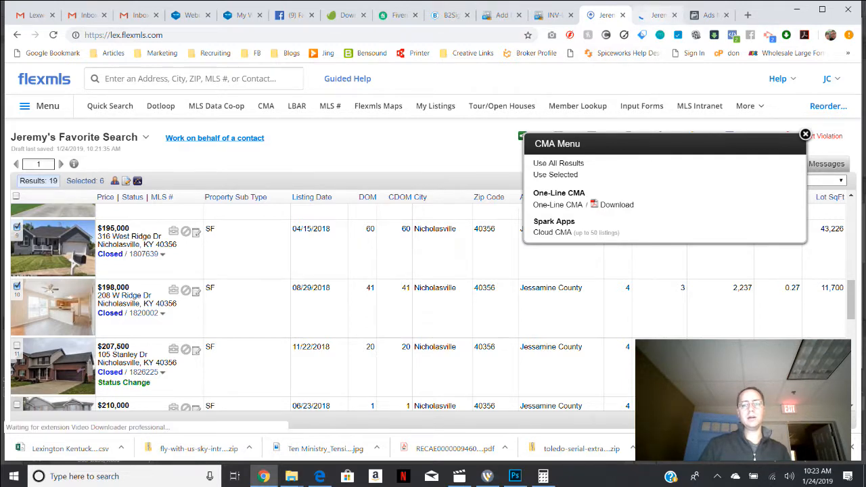
{"action": "left_click", "coordinate": [658, 15]}
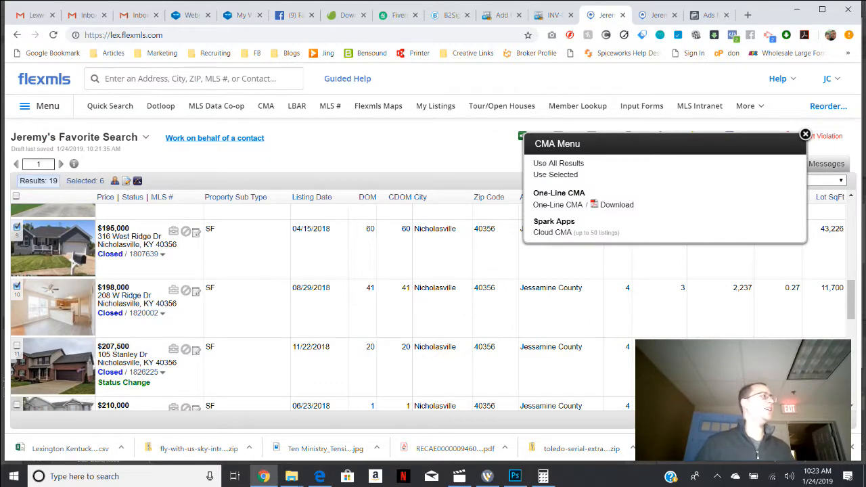
{"action": "left_click", "coordinate": [595, 15]}
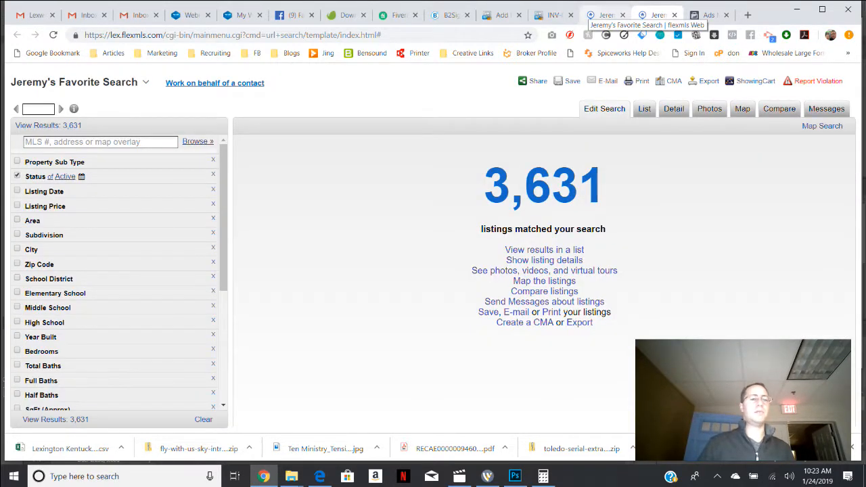
{"action": "left_click", "coordinate": [605, 15]}
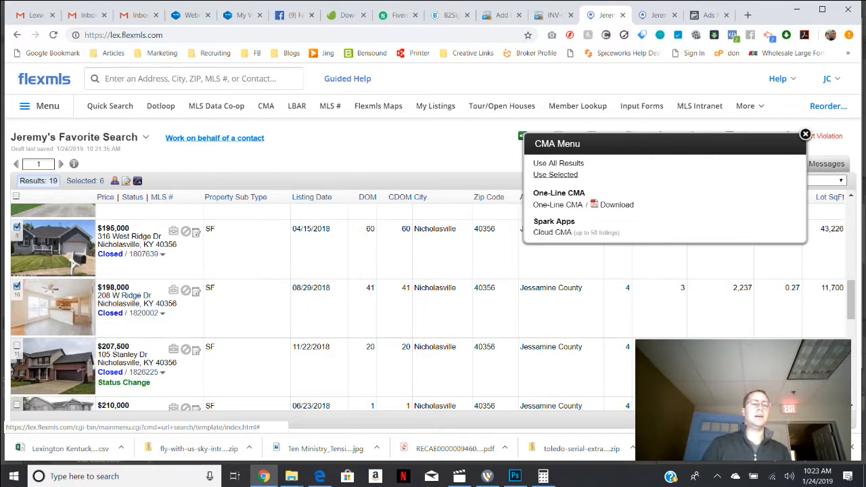
Create a Full CMA from the selected listings, with SqFt (Approx) as the statistical average field.
{"action": "left_click", "coordinate": [554, 174]}
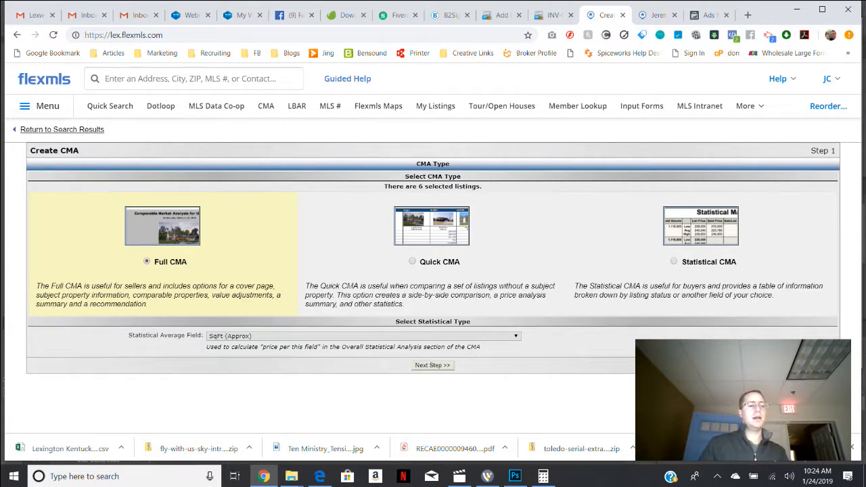
{"action": "left_click", "coordinate": [432, 365]}
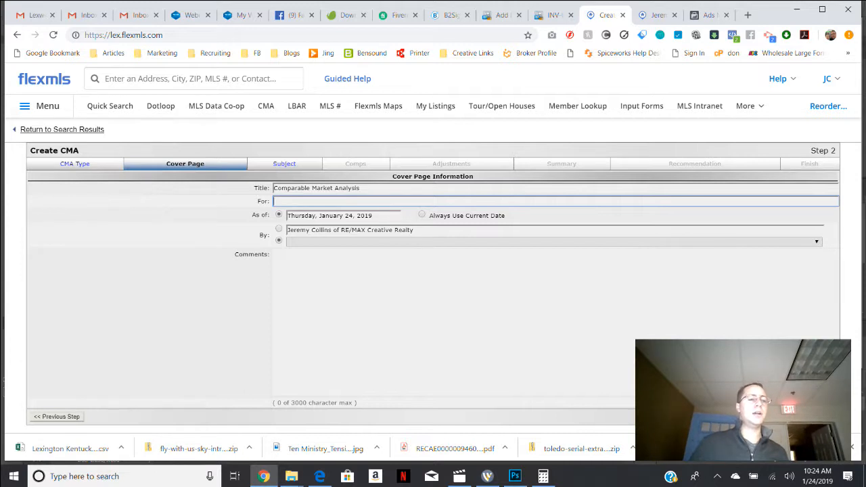
Use the agent's name and brokerage as the cover page's author, keep the title Comparable Market Analysis, and continue to the subject property.
{"action": "left_click", "coordinate": [279, 229]}
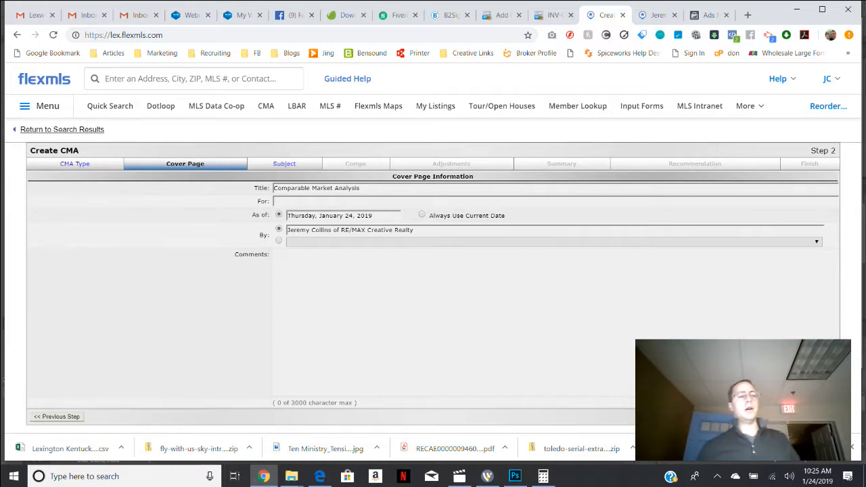
{"action": "triple_click", "coordinate": [348, 188]}
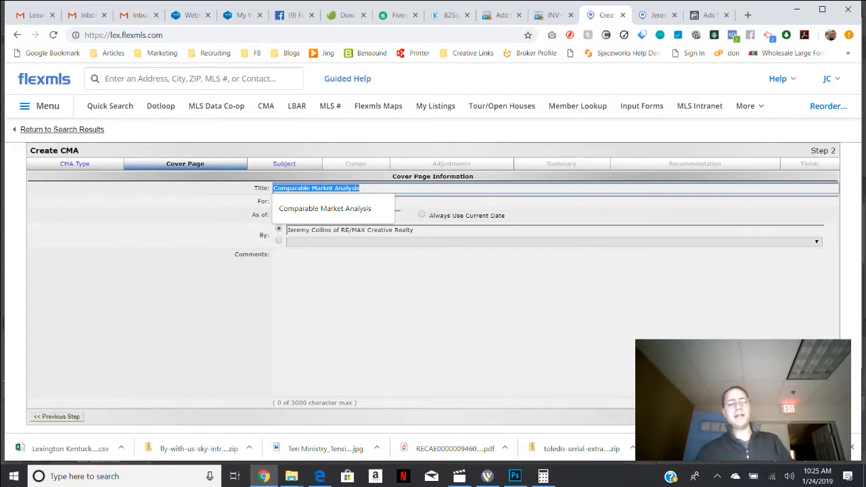
{"action": "left_click", "coordinate": [814, 416]}
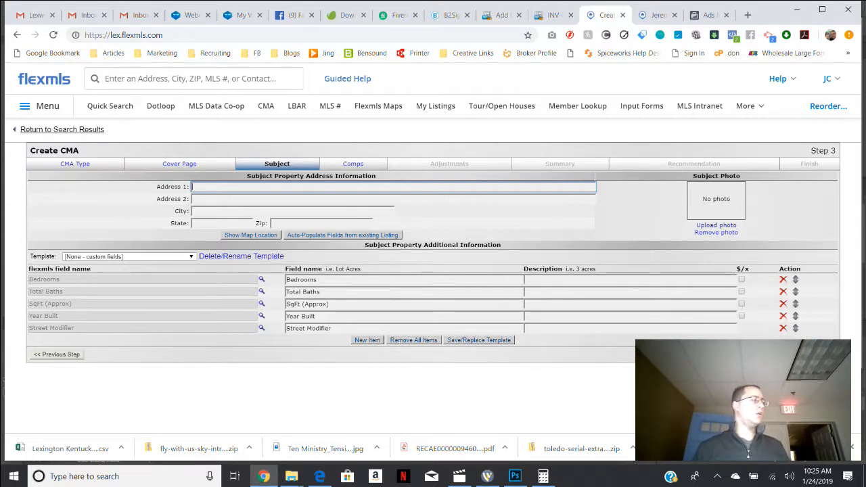
Look up the subject property by its address and auto-populate the subject fields from listing number 1600477.
{"action": "left_click", "coordinate": [193, 79]}
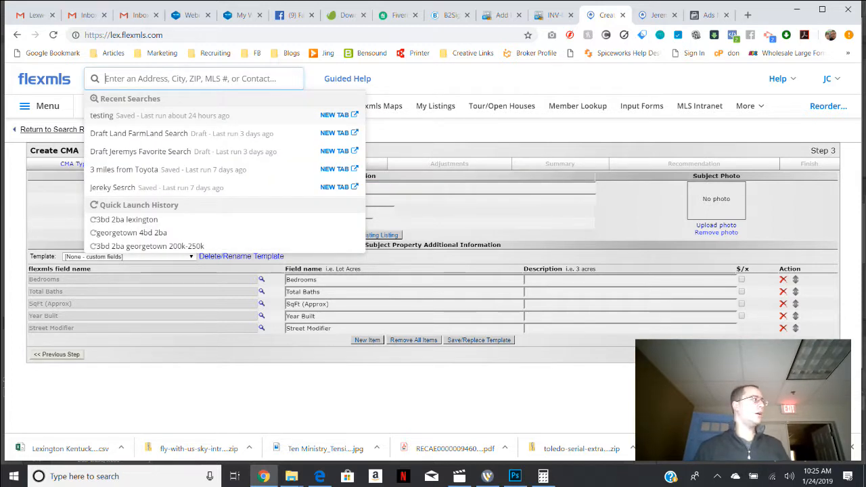
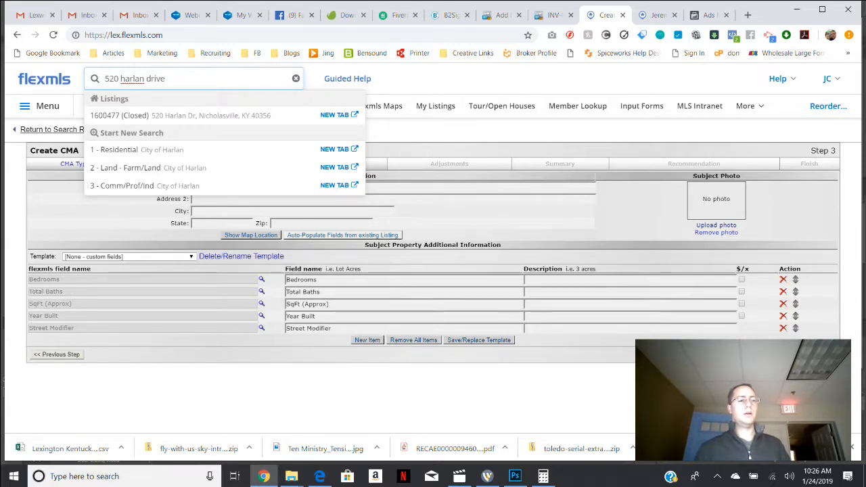
{"action": "left_click", "coordinate": [342, 235]}
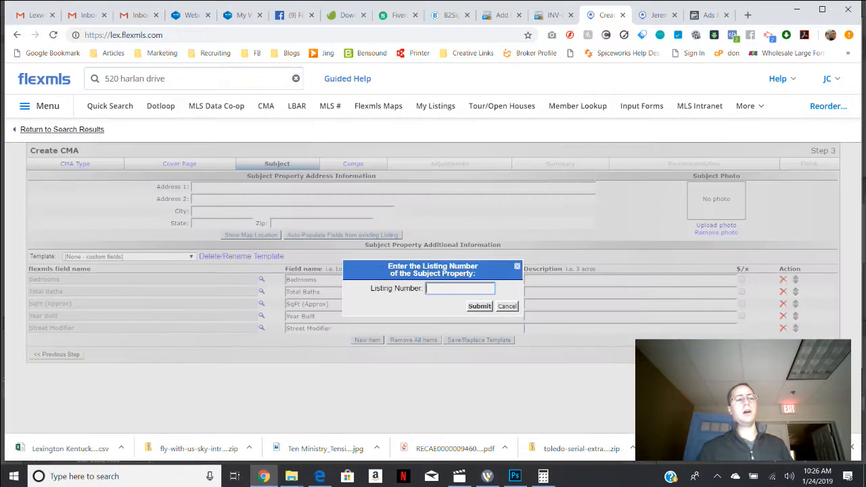
{"action": "type", "text": "16"}
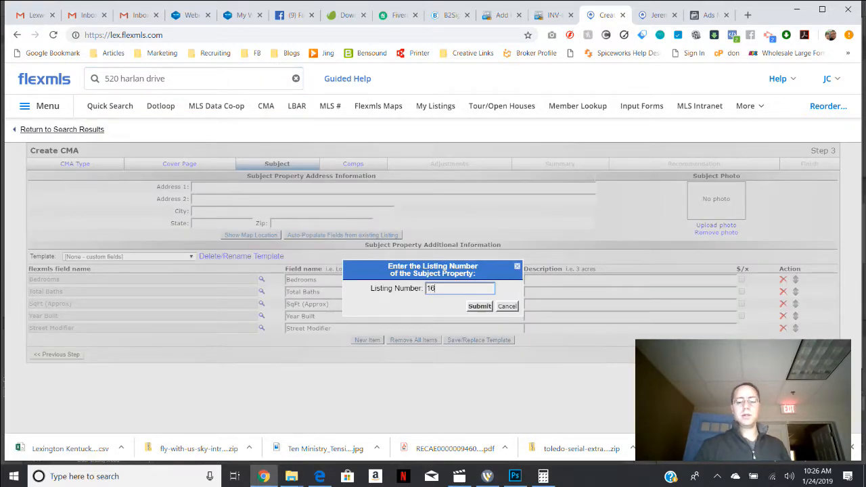
{"action": "type", "text": "00477"}
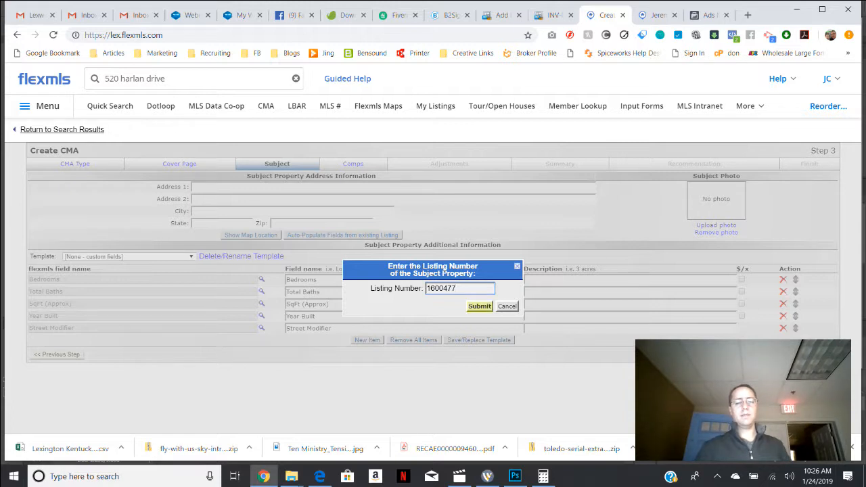
{"action": "left_click", "coordinate": [478, 306]}
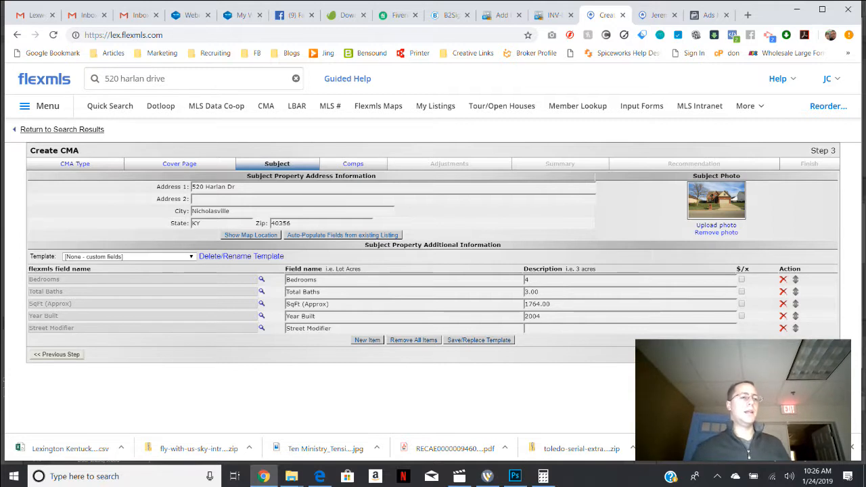
{"action": "left_click", "coordinate": [152, 79]}
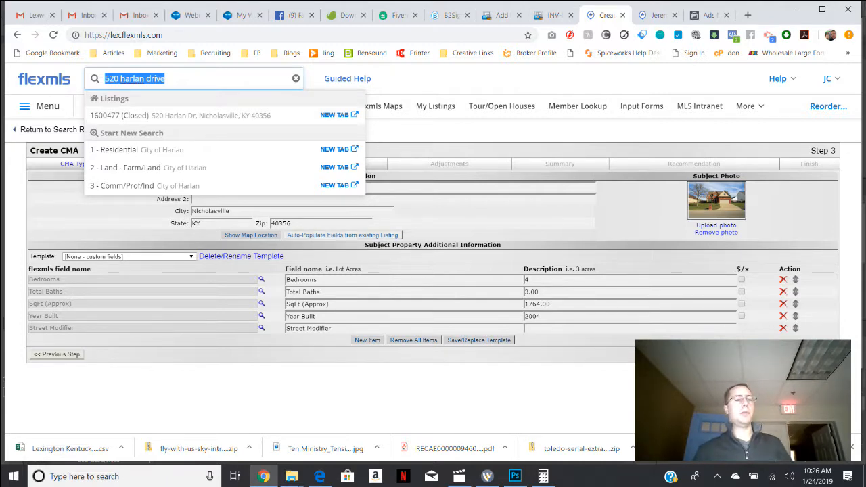
{"action": "left_click", "coordinate": [342, 235]}
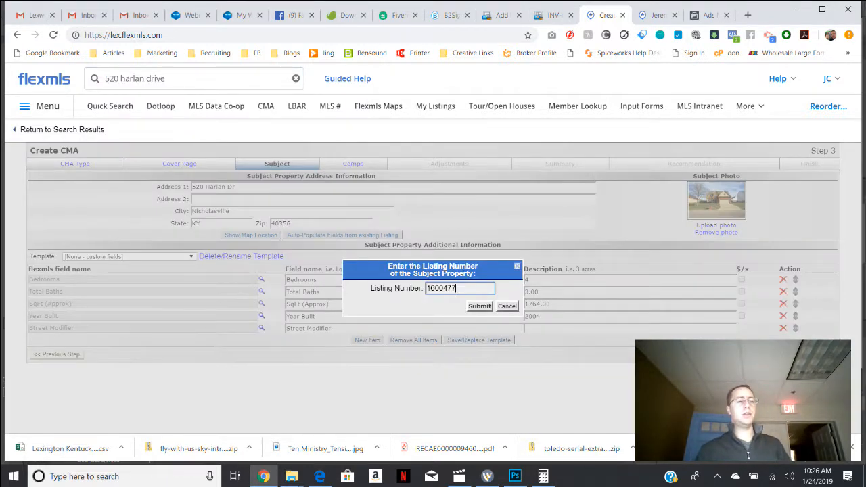
{"action": "left_click", "coordinate": [507, 306]}
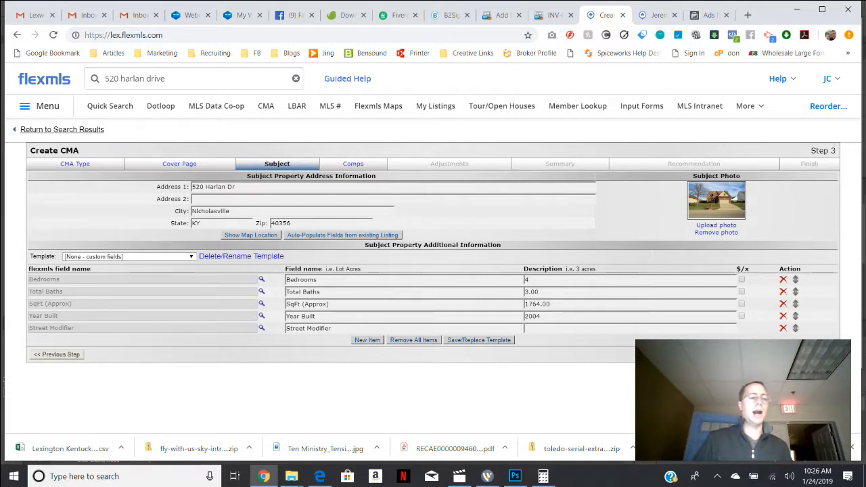
Keep the subject property's details, continue to the comparables and exclude the $265,000 active listing.
{"action": "double_click", "coordinate": [526, 279]}
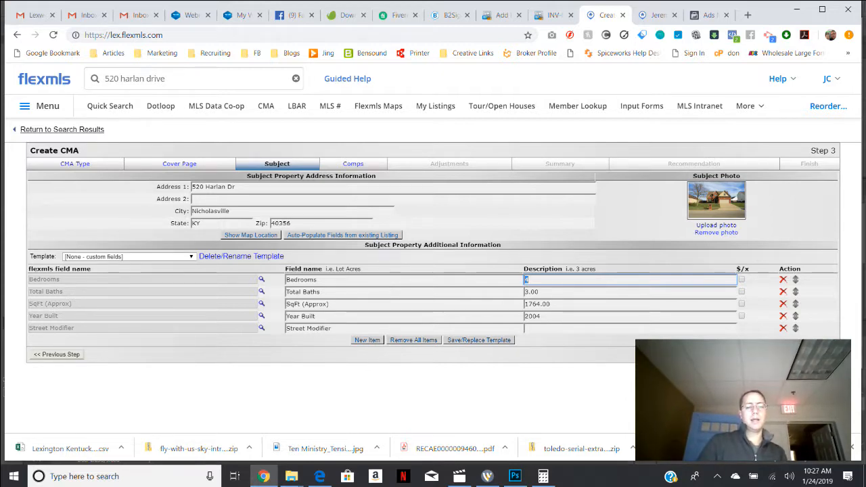
{"action": "key", "text": "Tab"}
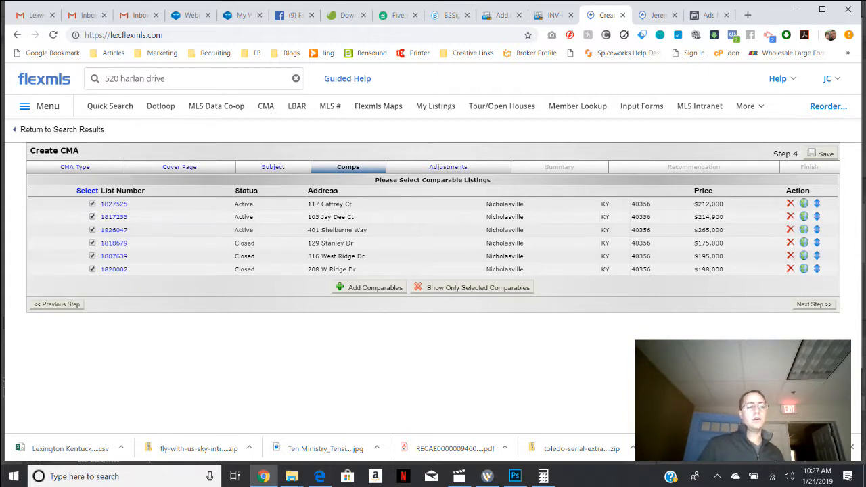
{"action": "left_click", "coordinate": [93, 230]}
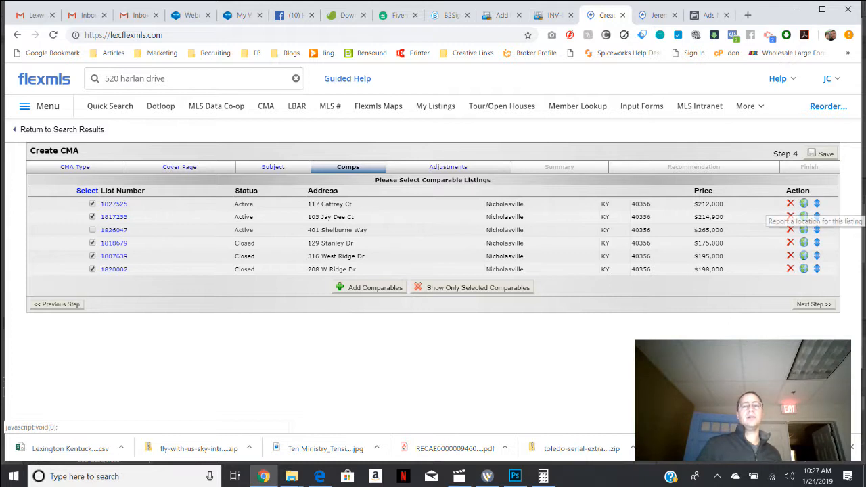
Reorder the comparables so that the $198,000 closed listing comes before the $195,000 one.
{"action": "mouse_move", "coordinate": [816, 204]}
{"action": "left_mouse_down"}
{"action": "mouse_move", "coordinate": [816, 255]}
{"action": "mouse_move", "coordinate": [817, 202]}
{"action": "left_mouse_up"}
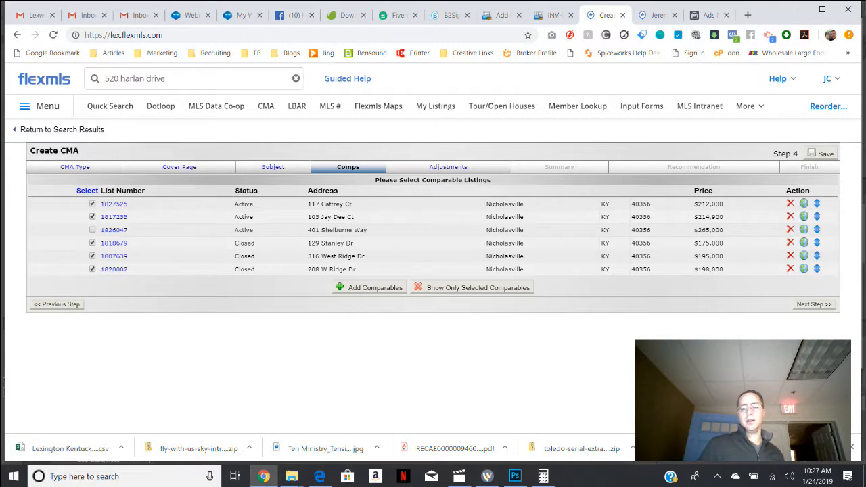
{"action": "left_click_drag", "start_coordinate": [816, 269], "coordinate": [816, 256]}
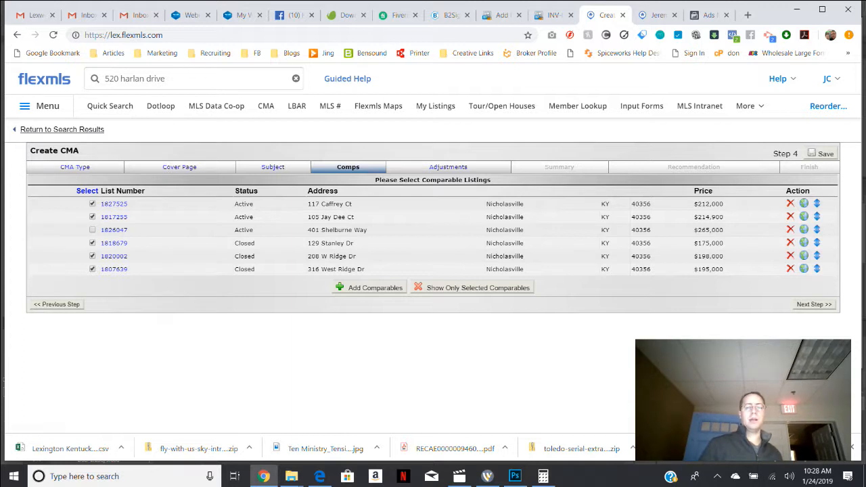
{"action": "mouse_move", "coordinate": [816, 203]}
{"action": "left_mouse_down"}
{"action": "mouse_move", "coordinate": [816, 218]}
{"action": "mouse_move", "coordinate": [816, 203]}
{"action": "left_mouse_up"}
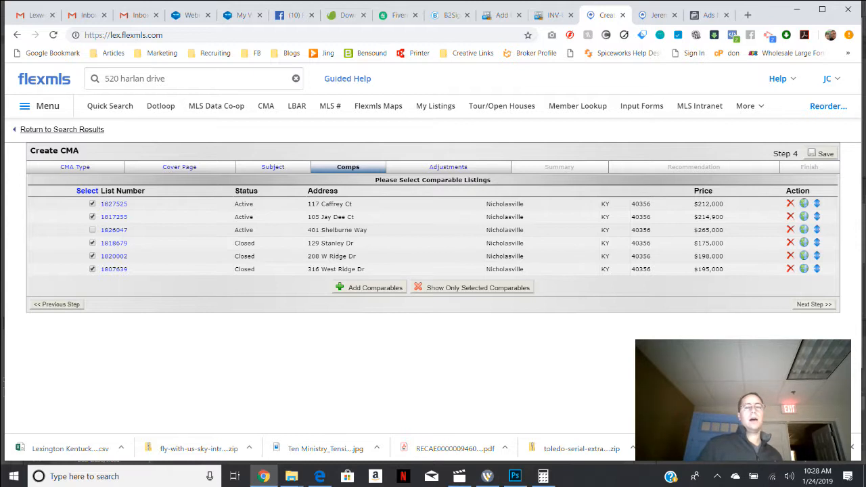
Continue past the comparables and adjustments to the CMA summary, leaving all adjustments blank.
{"action": "left_click", "coordinate": [813, 304]}
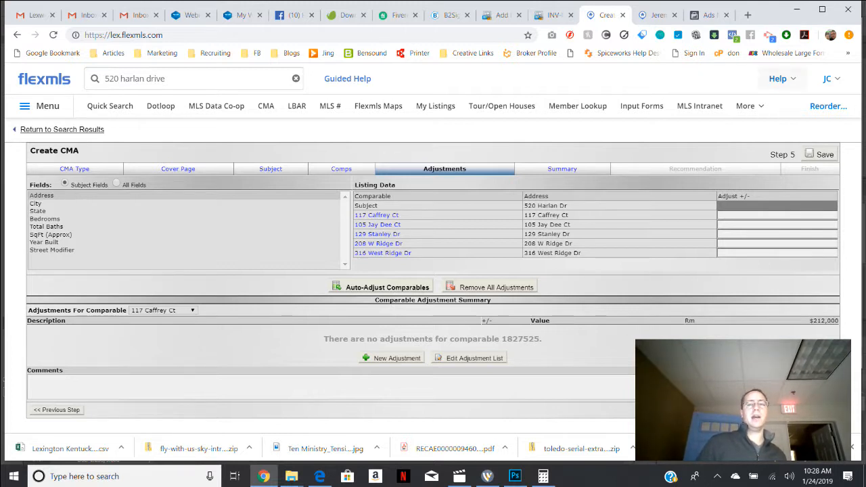
{"action": "left_click", "coordinate": [778, 79]}
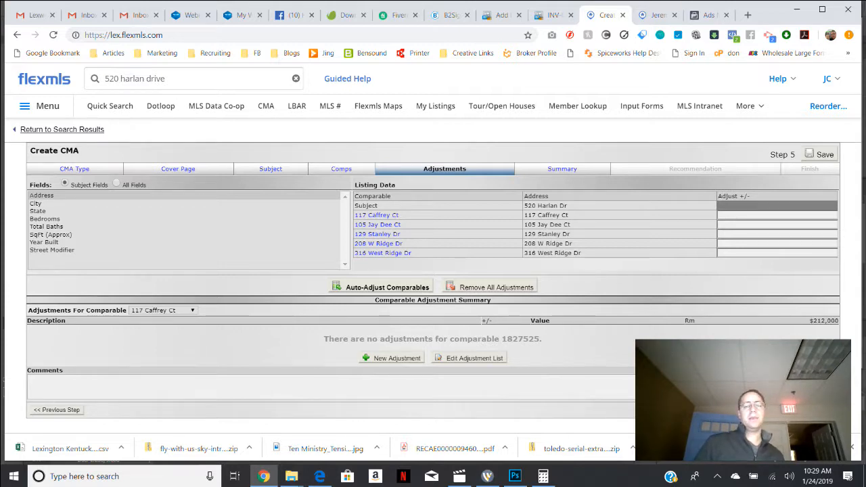
{"action": "left_click", "coordinate": [813, 410]}
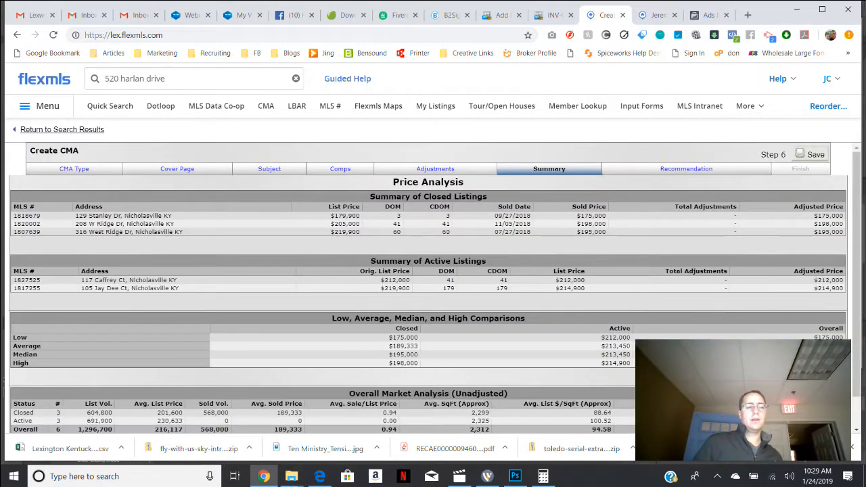
Look through the price analysis of the closed and active listings and continue to the recommendation.
{"action": "scroll", "coordinate": [428, 288], "scroll_direction": "down", "scroll_amount": 1}
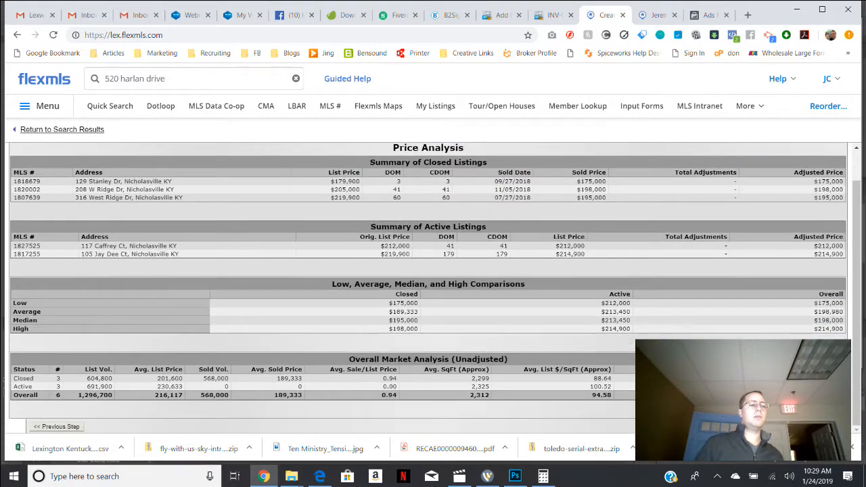
{"action": "scroll", "coordinate": [428, 288], "scroll_direction": "up", "scroll_amount": 1}
{"action": "scroll", "coordinate": [428, 288], "scroll_direction": "down", "scroll_amount": 1}
{"action": "scroll", "coordinate": [428, 288], "scroll_direction": "up", "scroll_amount": 1}
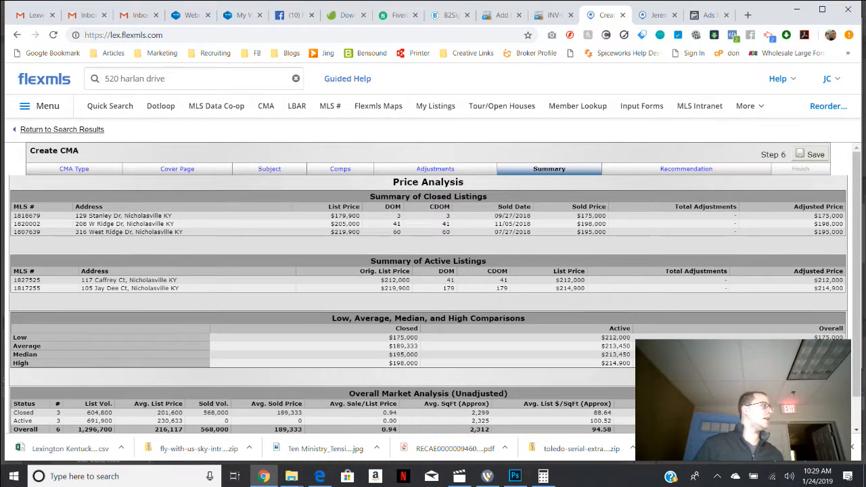
{"action": "scroll", "coordinate": [428, 288], "scroll_direction": "down", "scroll_amount": 1}
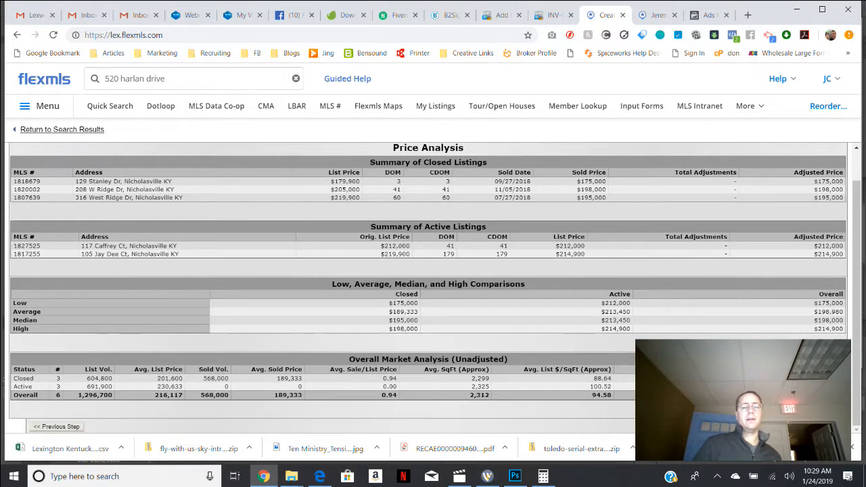
{"action": "left_click", "coordinate": [814, 427]}
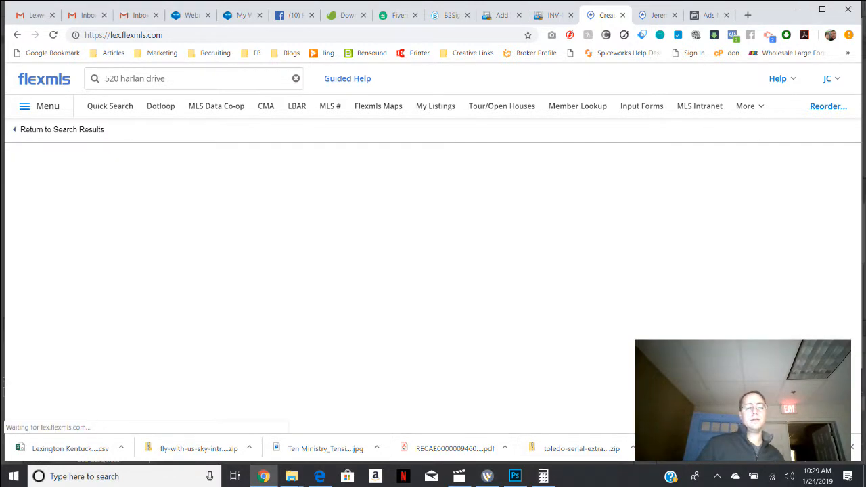
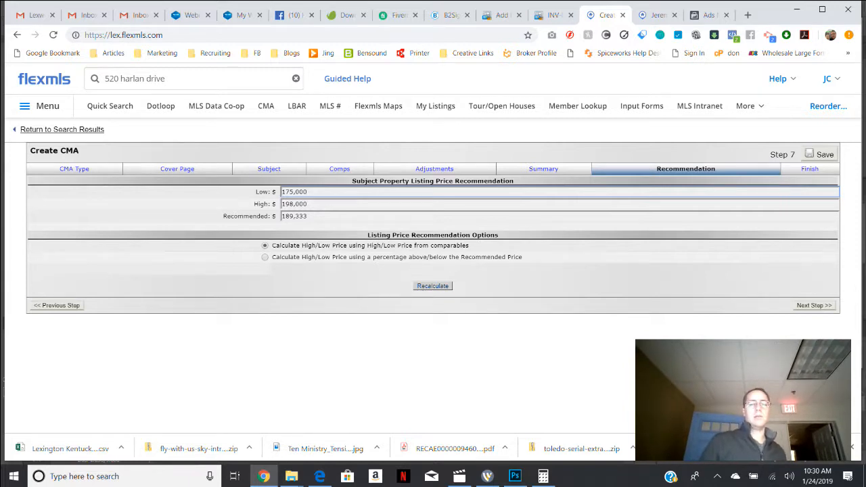
Keep the recommended listing prices and continue to the finish options, leaving the statistical summary with charts and price recommendation included.
{"action": "left_click", "coordinate": [813, 305]}
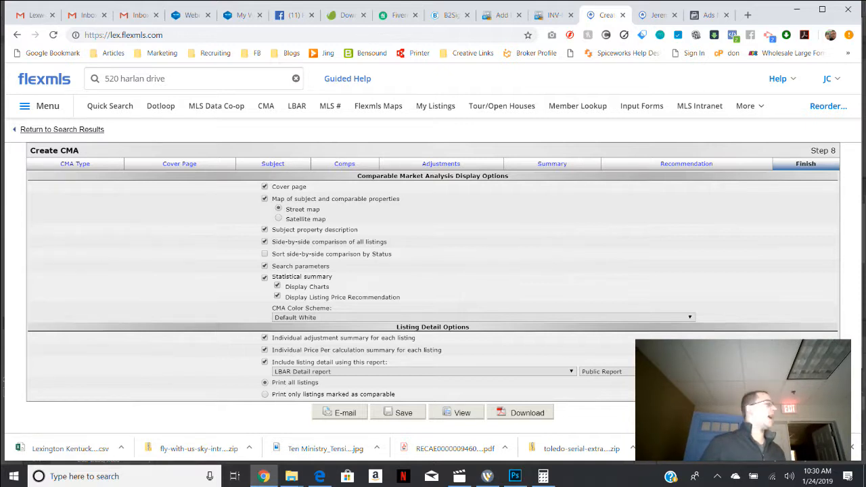
{"action": "left_click", "coordinate": [264, 278]}
{"action": "left_click", "coordinate": [264, 277]}
{"action": "left_click", "coordinate": [264, 278]}
{"action": "left_click", "coordinate": [264, 278]}
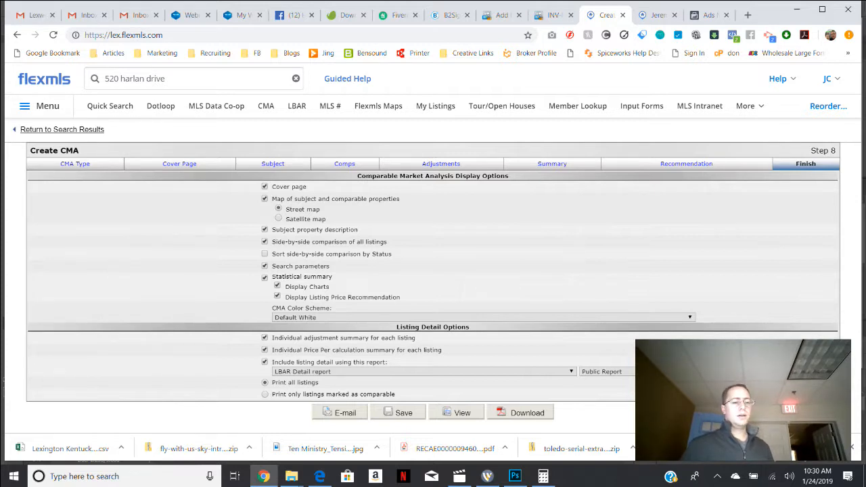
View the CMA report, look through its cover page and property map, and go back to the finish options.
{"action": "left_click", "coordinate": [464, 414]}
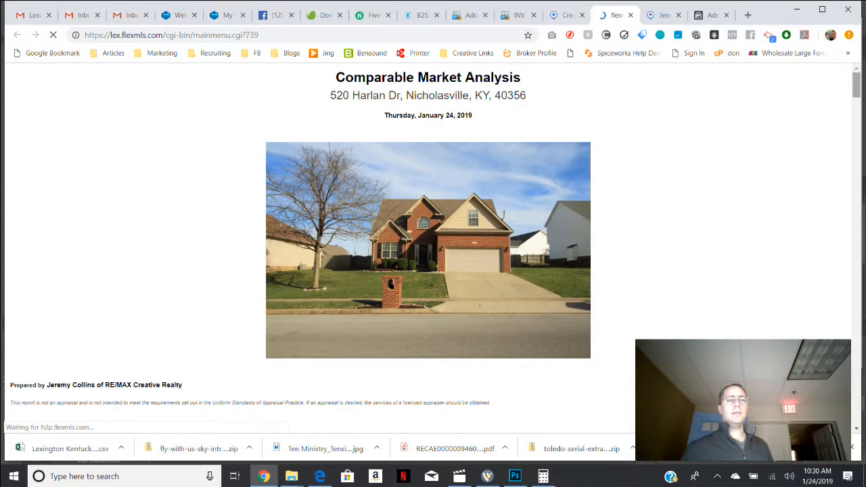
{"action": "scroll", "coordinate": [427, 251], "scroll_direction": "down", "scroll_amount": 1}
{"action": "scroll", "coordinate": [428, 250], "scroll_direction": "down", "scroll_amount": 4}
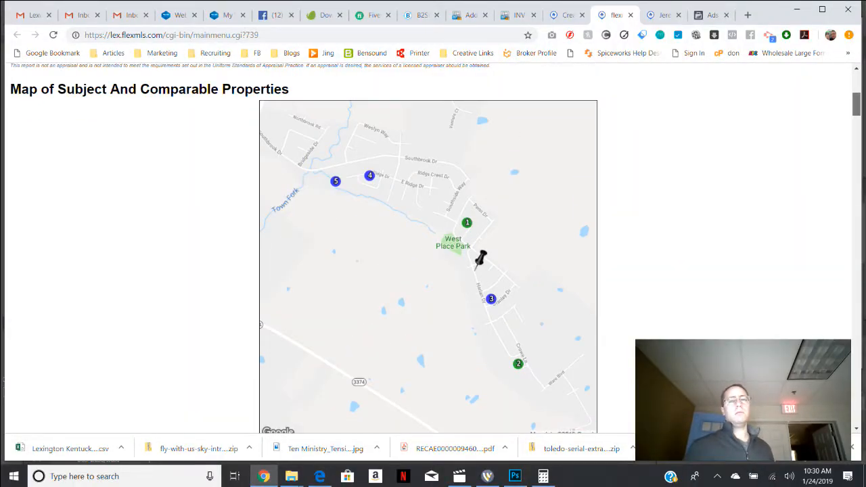
{"action": "scroll", "coordinate": [427, 250], "scroll_direction": "down", "scroll_amount": 6}
{"action": "left_click_drag", "start_coordinate": [856, 138], "coordinate": [856, 84]}
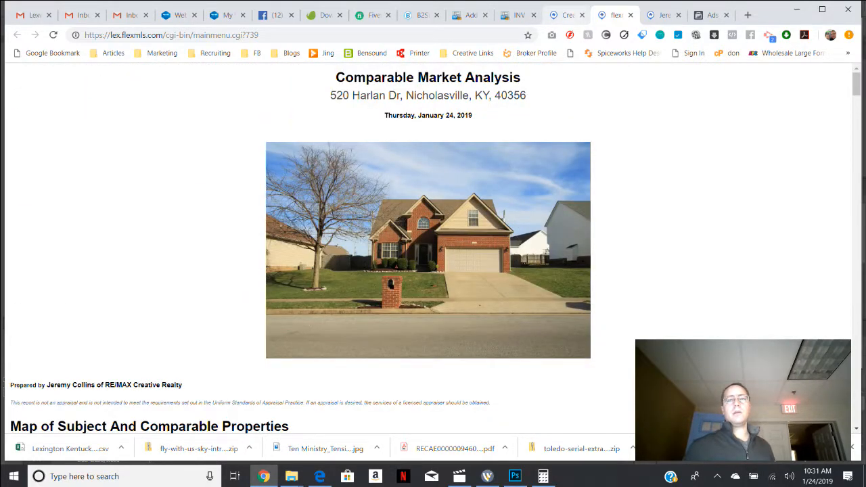
{"action": "left_click", "coordinate": [567, 15]}
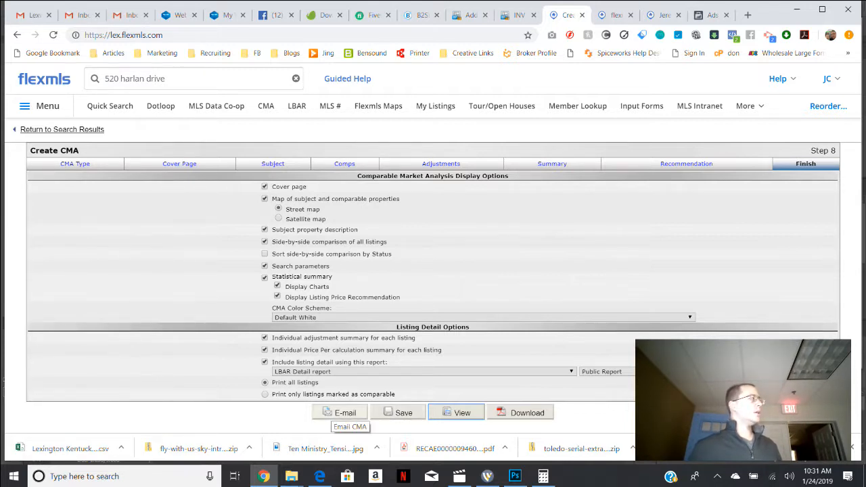
Start an e-mail of the CMA and add a saved contact as its recipient.
{"action": "left_click", "coordinate": [340, 412]}
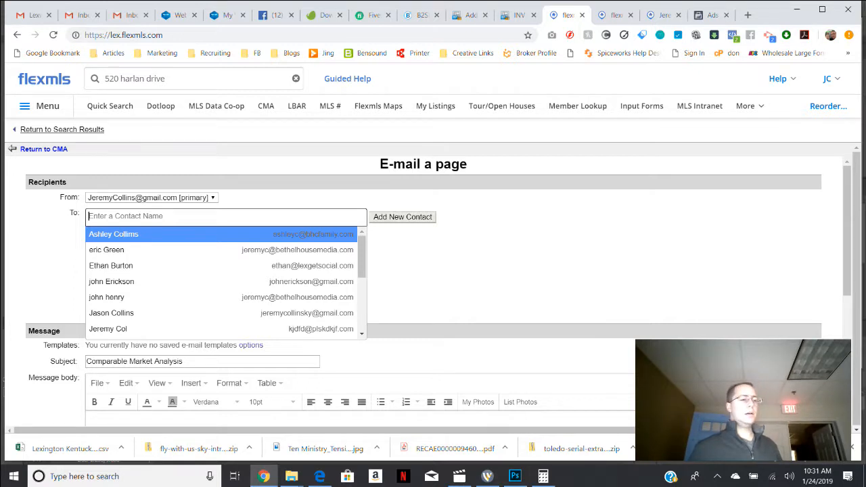
{"action": "key", "text": "Down"}
{"action": "key", "text": "Down"}
{"action": "key", "text": "Down"}
{"action": "key", "text": "Down"}
{"action": "key", "text": "Down"}
{"action": "key", "text": "Return"}
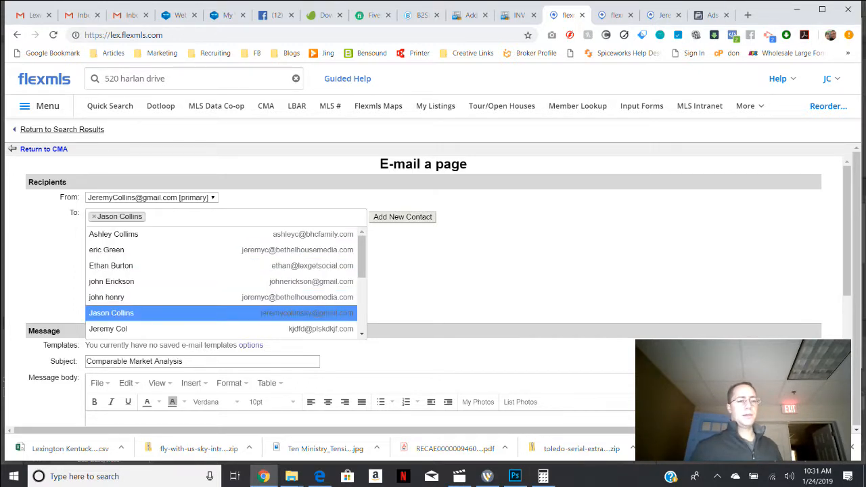
{"action": "key", "text": "Escape"}
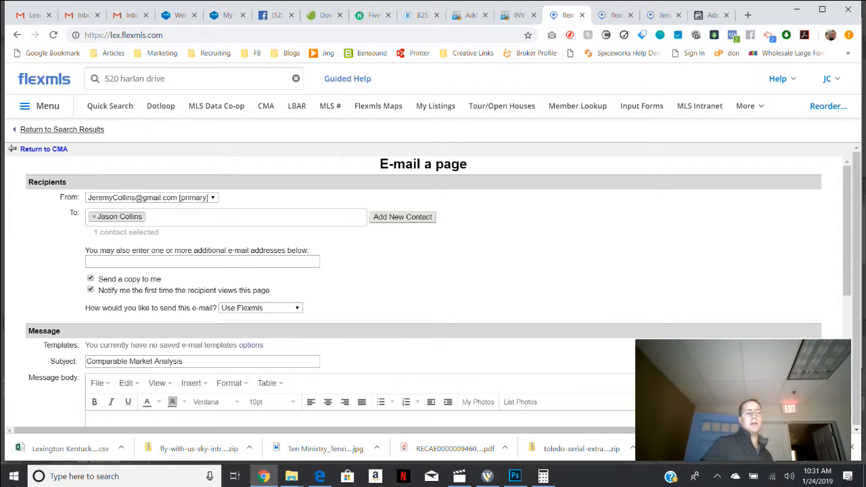
Keep Use Flexmls as the sending method, leave the message body empty, send the CMA e-mail and return to the CMA.
{"action": "scroll", "coordinate": [438, 284], "scroll_direction": "down", "scroll_amount": 2}
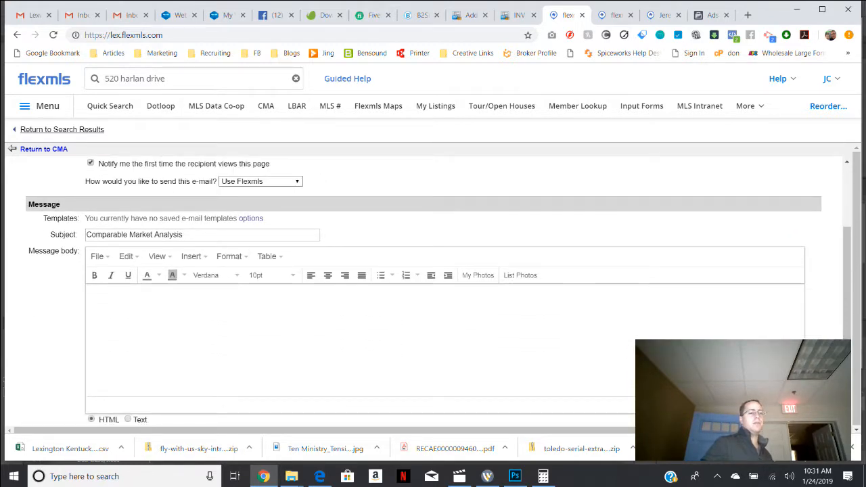
{"action": "left_click", "coordinate": [260, 181]}
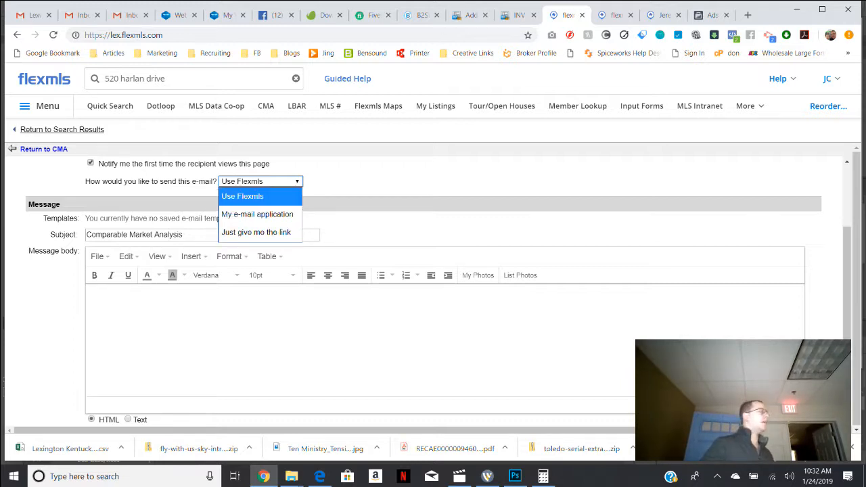
{"action": "left_click", "coordinate": [260, 196]}
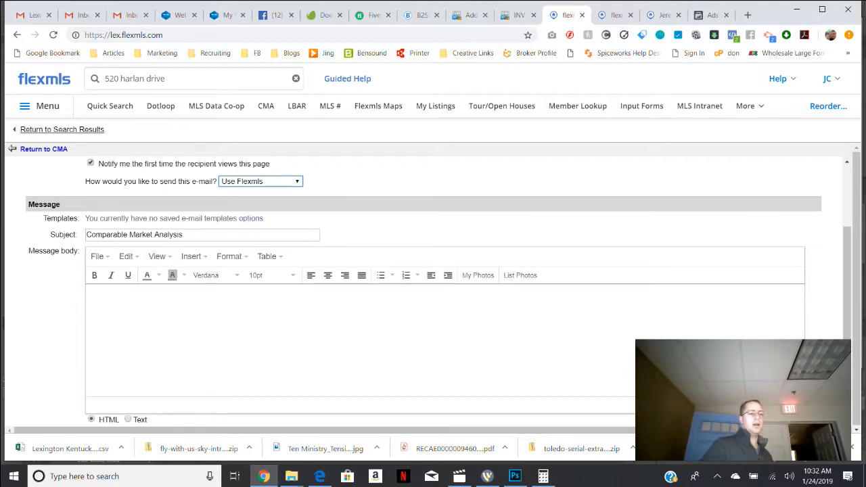
{"action": "scroll", "coordinate": [266, 230], "scroll_direction": "down", "scroll_amount": 1}
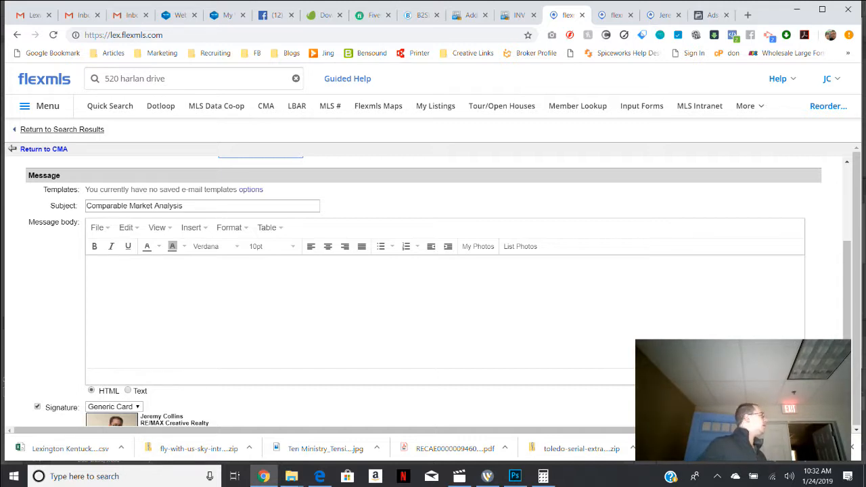
{"action": "left_click", "coordinate": [473, 297]}
{"action": "left_click_drag", "start_coordinate": [847, 291], "coordinate": [846, 338]}
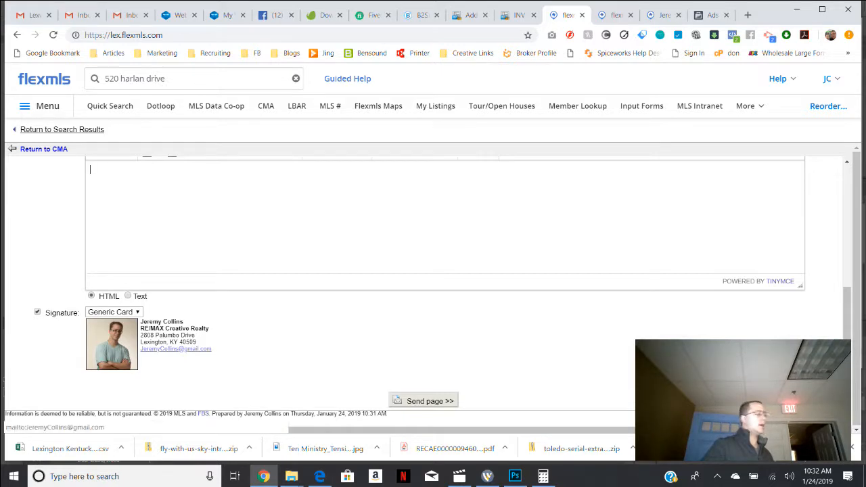
{"action": "left_click", "coordinate": [422, 400]}
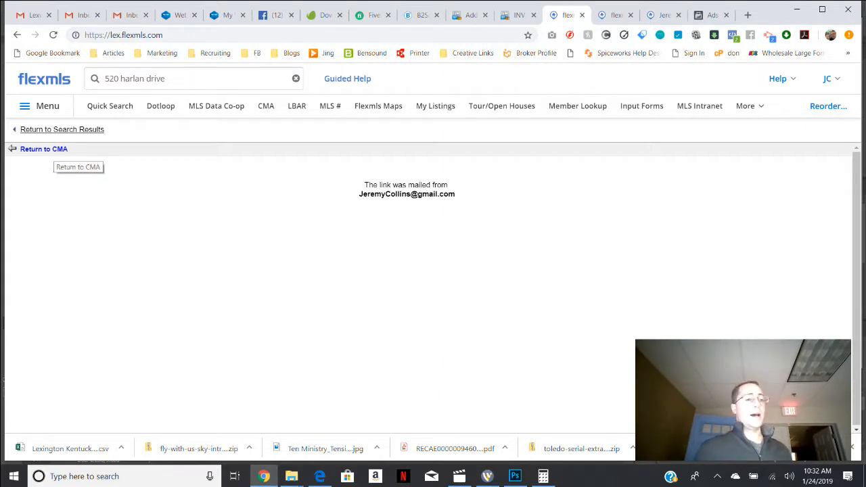
{"action": "left_click", "coordinate": [44, 149]}
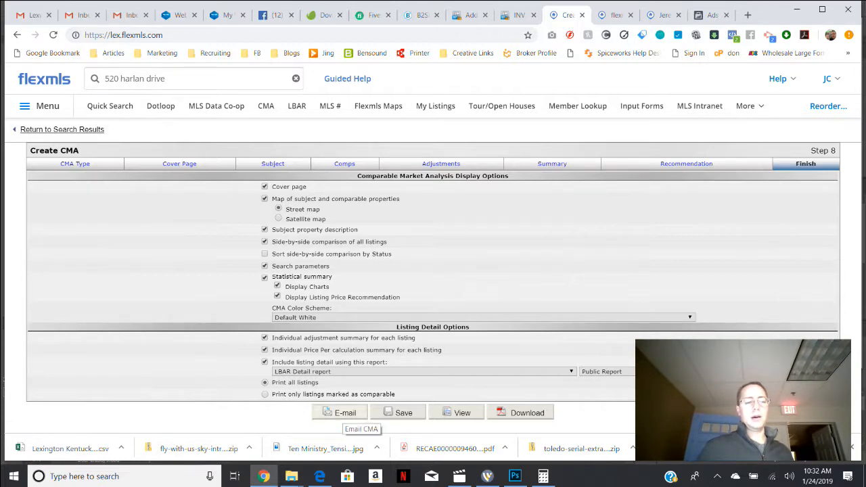
Look over the CMA's e-mail form once more without sending anything and return to the finish options.
{"action": "left_click", "coordinate": [345, 413]}
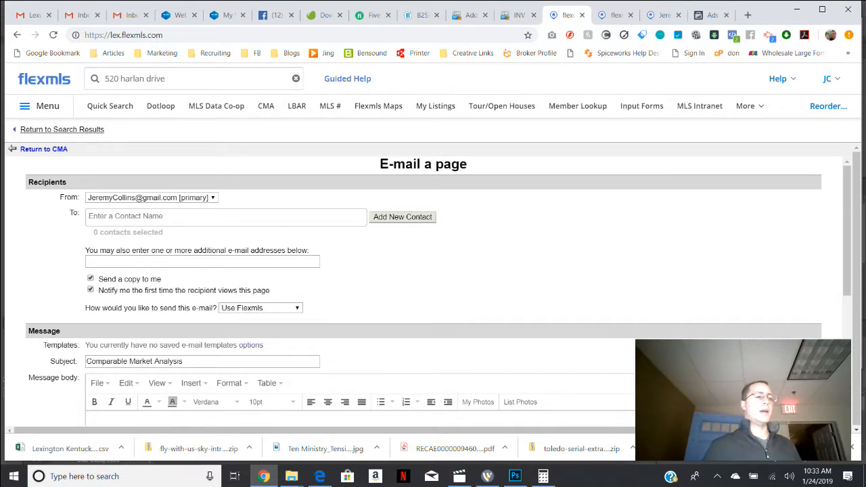
{"action": "left_click", "coordinate": [44, 149]}
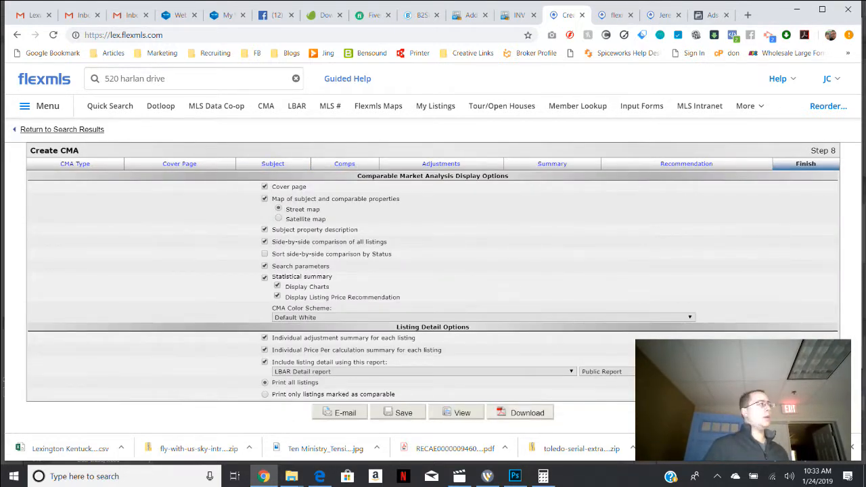
Download the CMA to the Desktop as the PDF cma_24-01-2019 and save it as a new CMA named with the client's surname and "cma".
{"action": "left_click", "coordinate": [522, 413]}
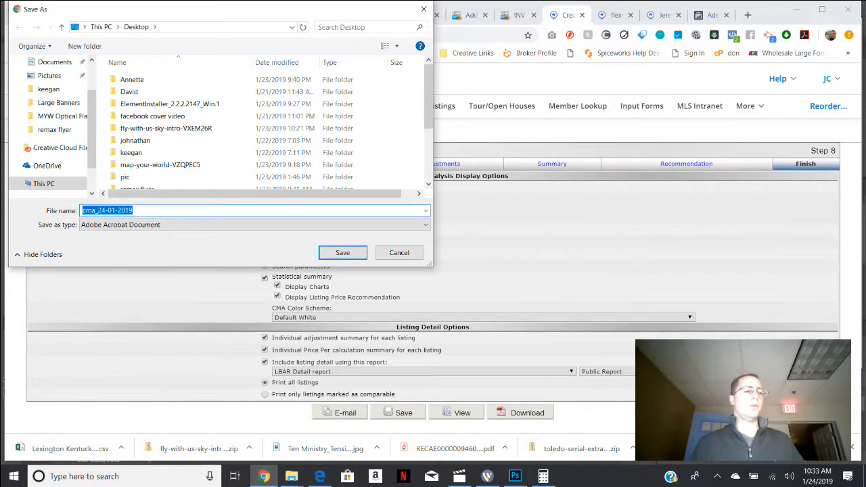
{"action": "left_click", "coordinate": [342, 252]}
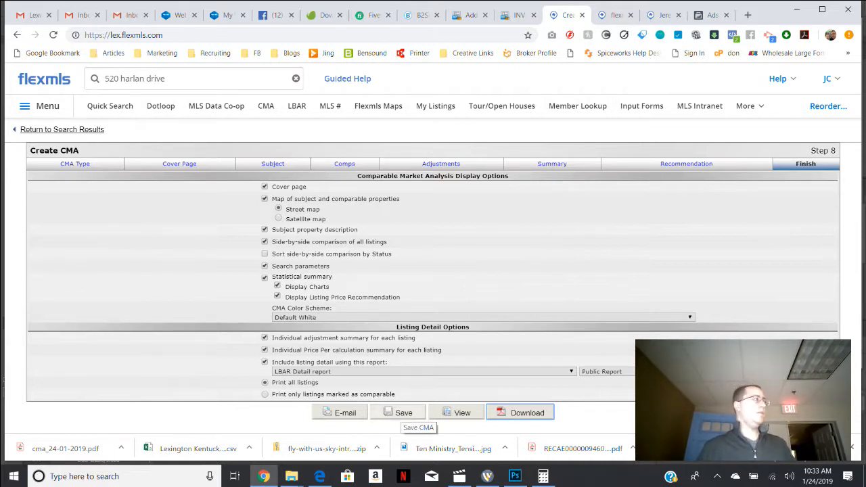
{"action": "left_click", "coordinate": [403, 412]}
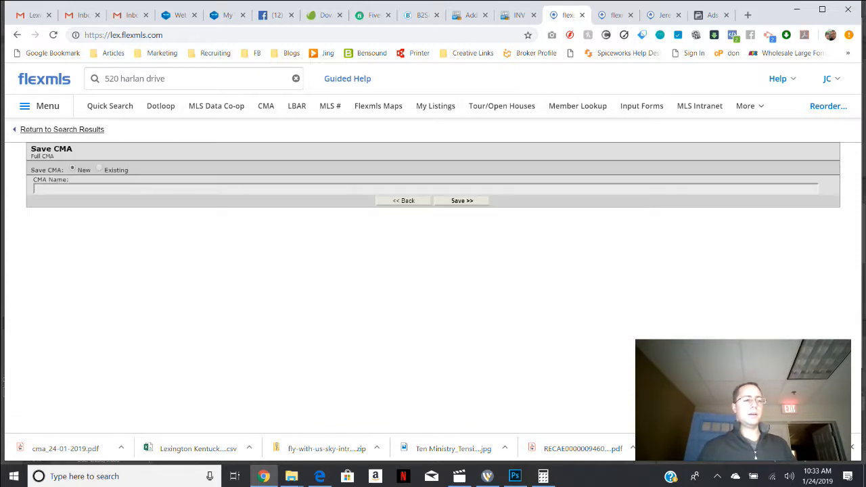
{"action": "type", "text": "collins - cma"}
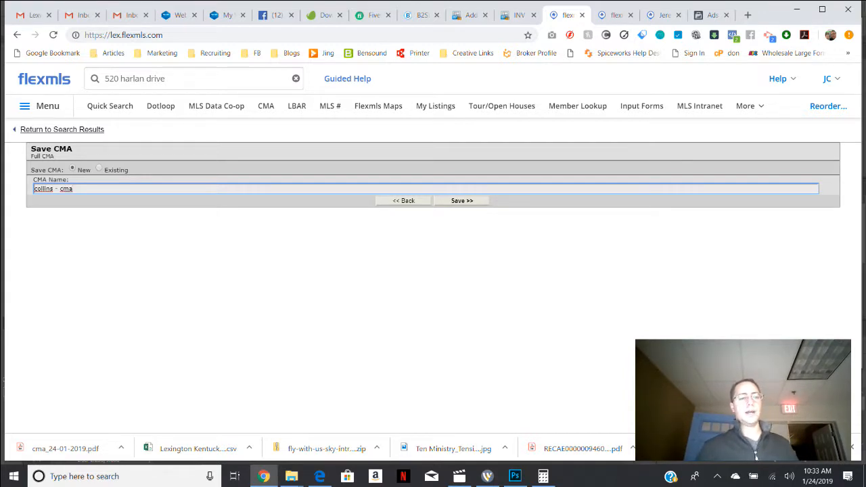
{"action": "key", "text": "Return"}
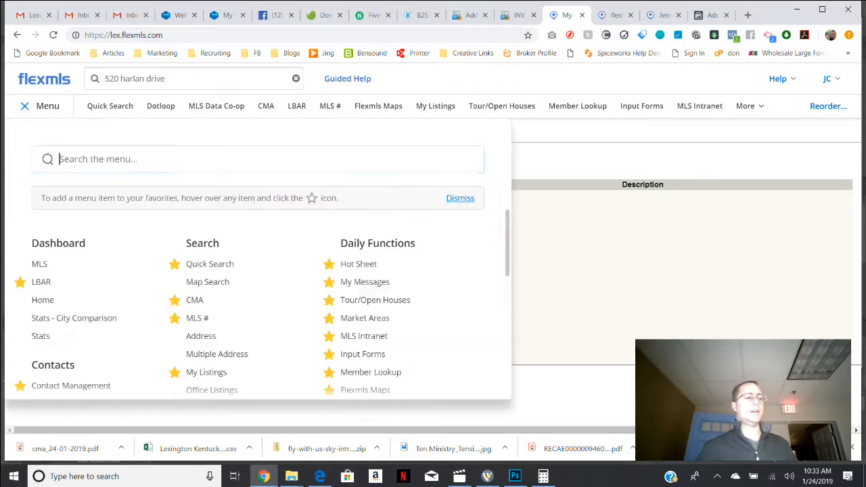
Look up the CMA page by searching for "cma", view the newly saved CMA's overview and return to the search results.
{"action": "type", "text": "cma"}
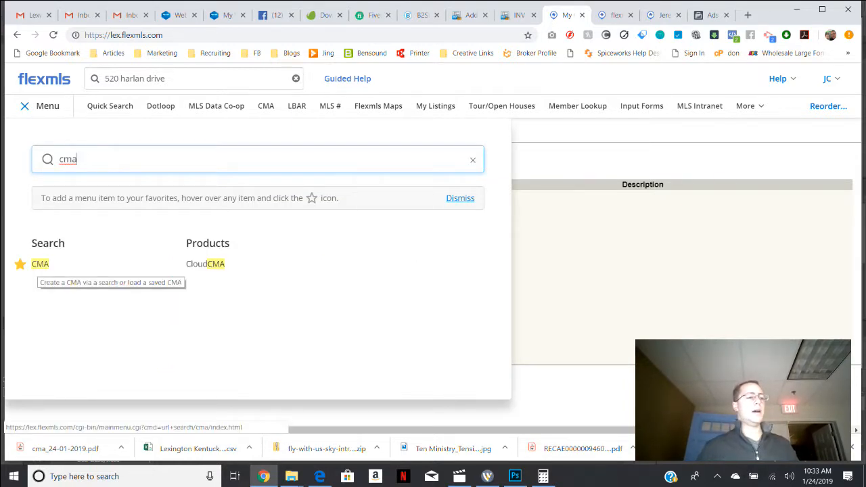
{"action": "left_click", "coordinate": [41, 265]}
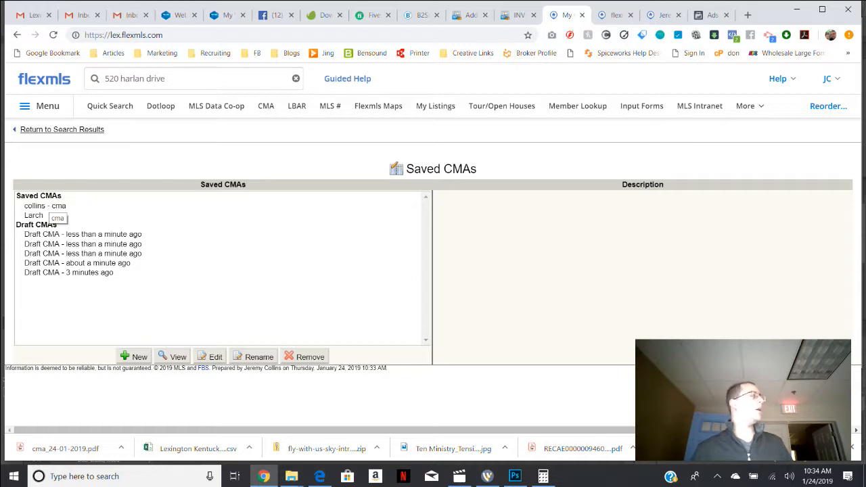
{"action": "left_click", "coordinate": [48, 206]}
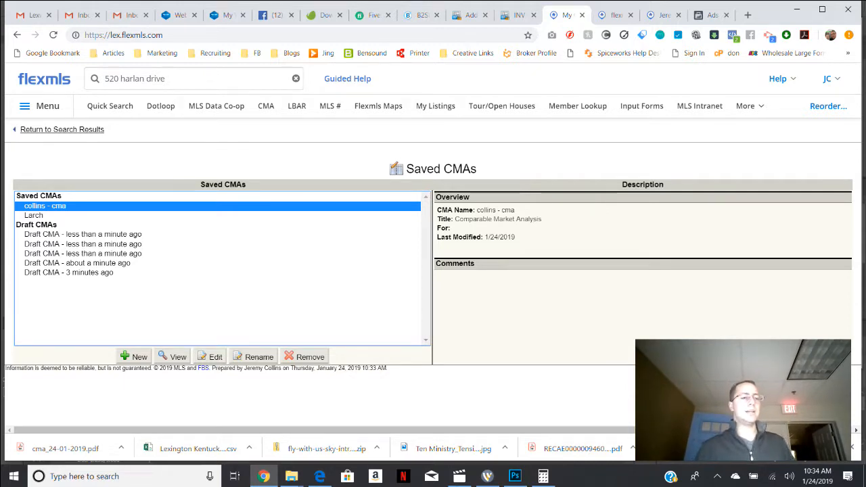
{"action": "left_click", "coordinate": [62, 130]}
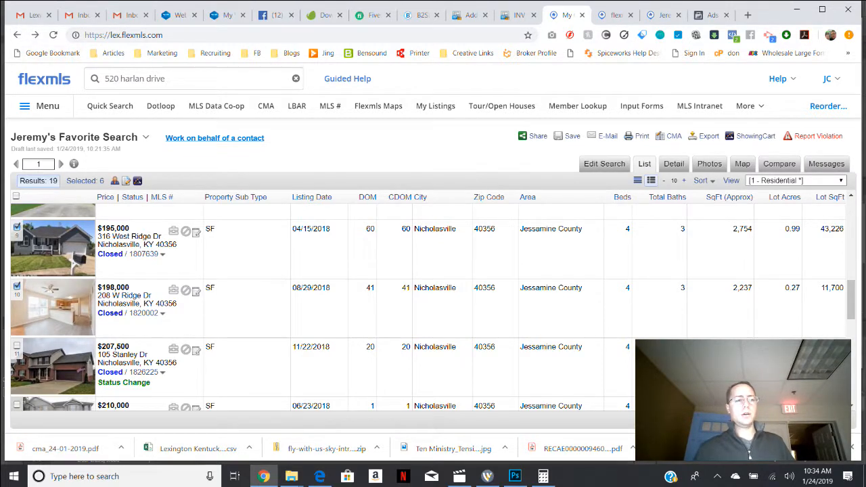
Go from the search results to the saved CMAs and open the newly saved one for editing.
{"action": "left_click", "coordinate": [135, 79]}
{"action": "left_click", "coordinate": [39, 106]}
{"action": "type", "text": "cma"}
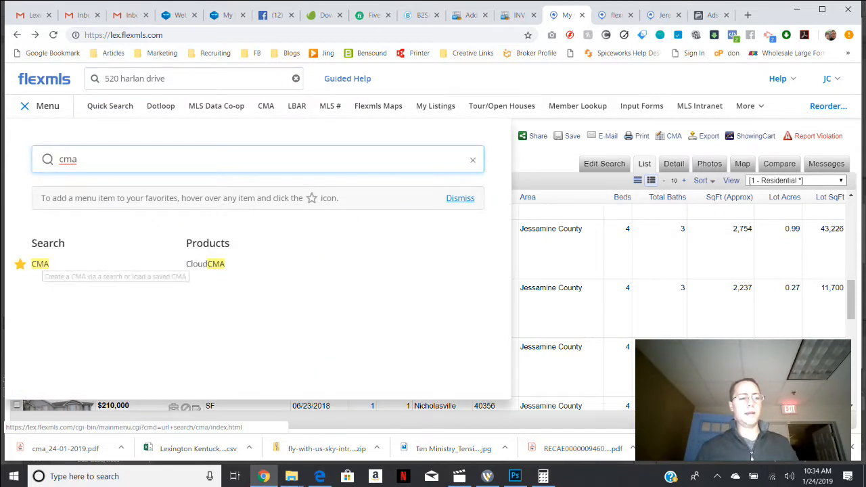
{"action": "left_click", "coordinate": [40, 264]}
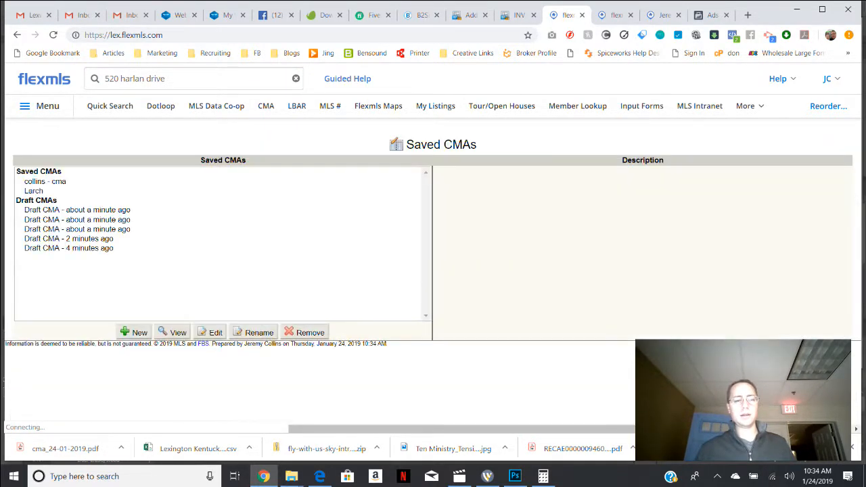
{"action": "left_click", "coordinate": [45, 181]}
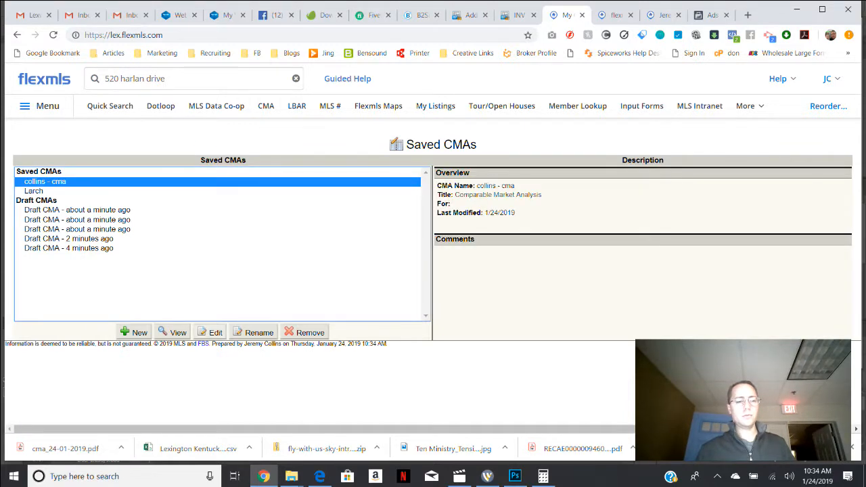
{"action": "left_click", "coordinate": [210, 332]}
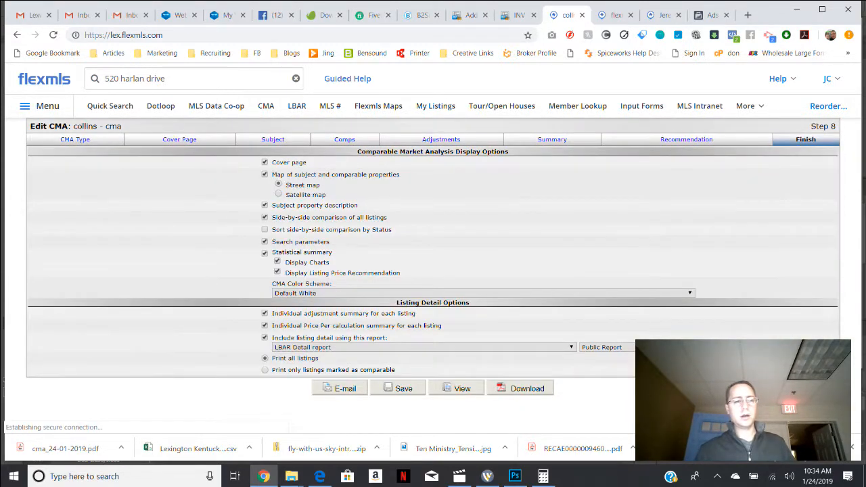
Look through the saved CMA's type, comparables and options for adding comparables, and return without adding any.
{"action": "left_click", "coordinate": [75, 140]}
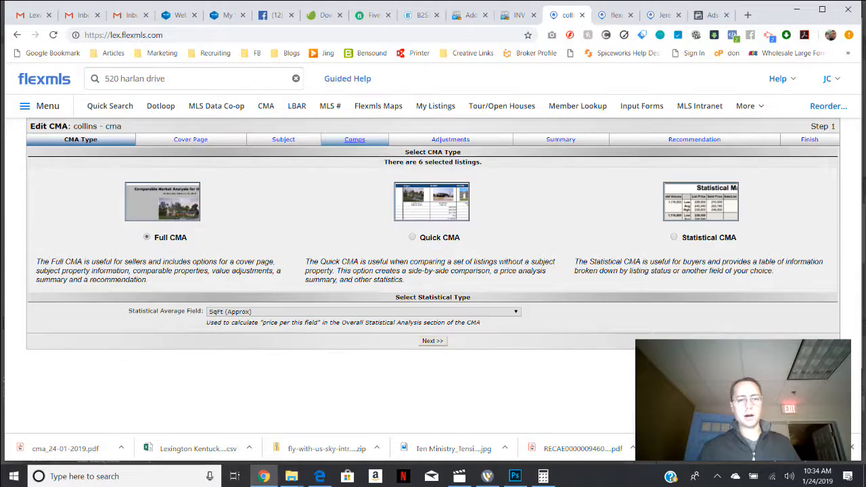
{"action": "left_click", "coordinate": [354, 140]}
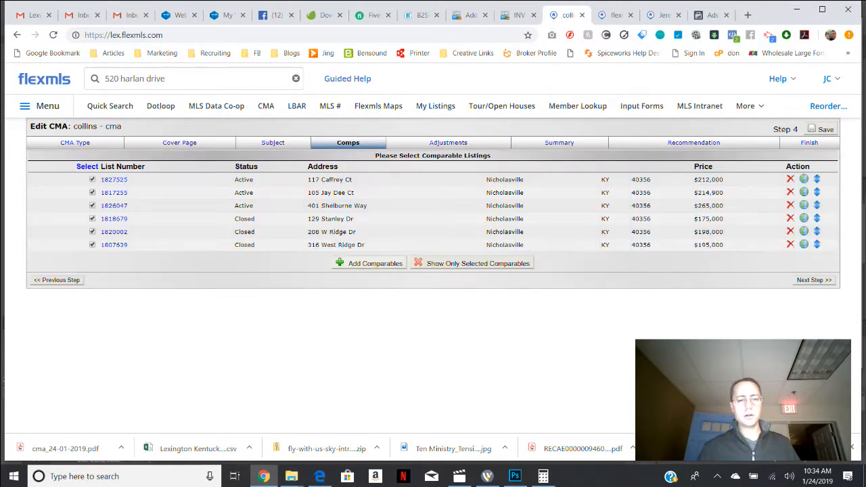
{"action": "left_click", "coordinate": [370, 263]}
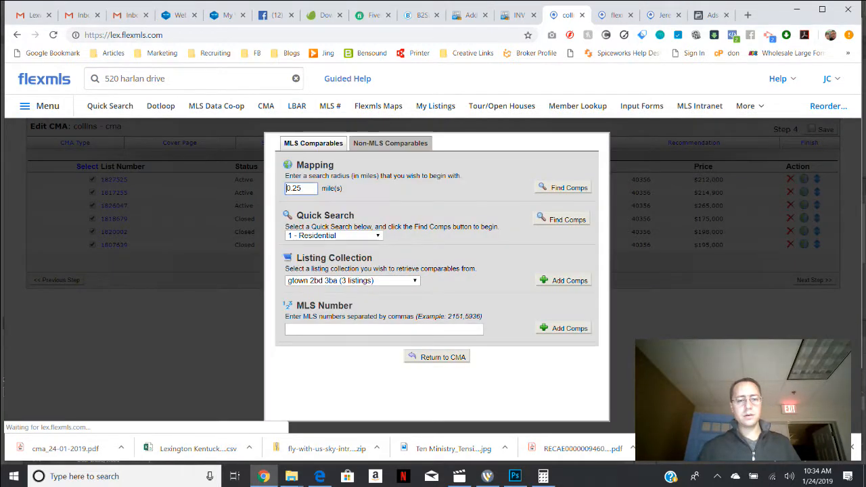
{"action": "left_click", "coordinate": [441, 356]}
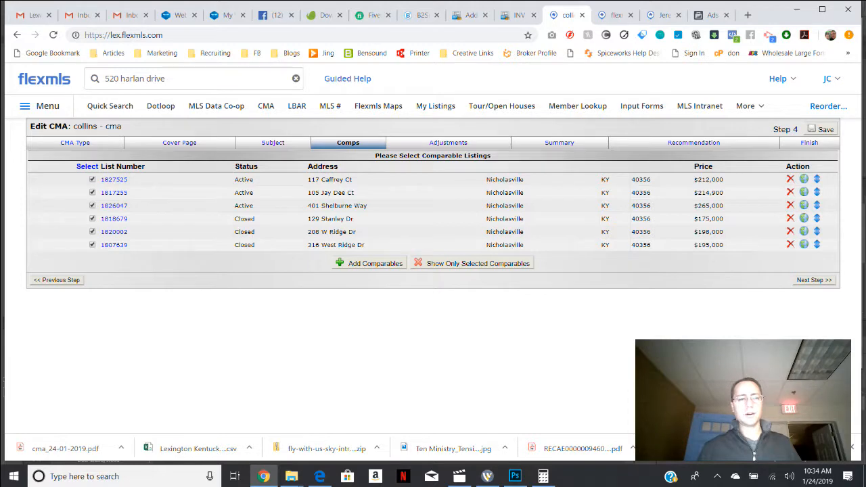
Leave the CMA editor without saving and start a new quick search with its results on the map.
{"action": "left_click", "coordinate": [193, 79]}
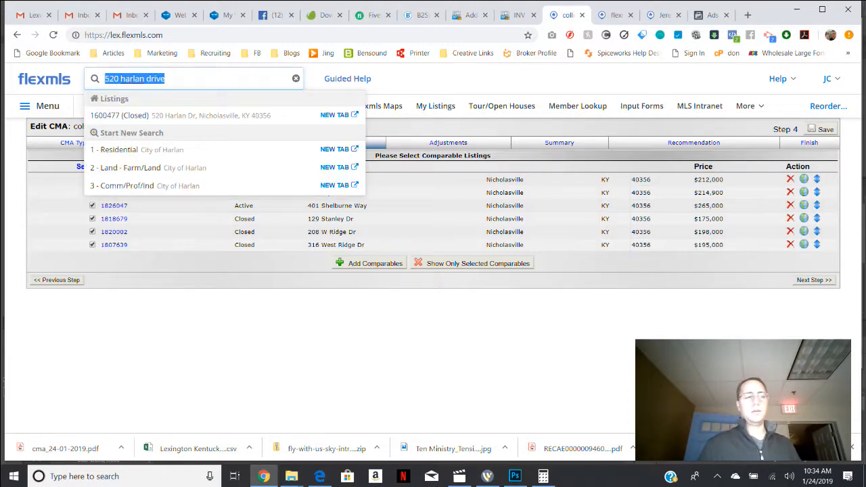
{"action": "left_click", "coordinate": [41, 106]}
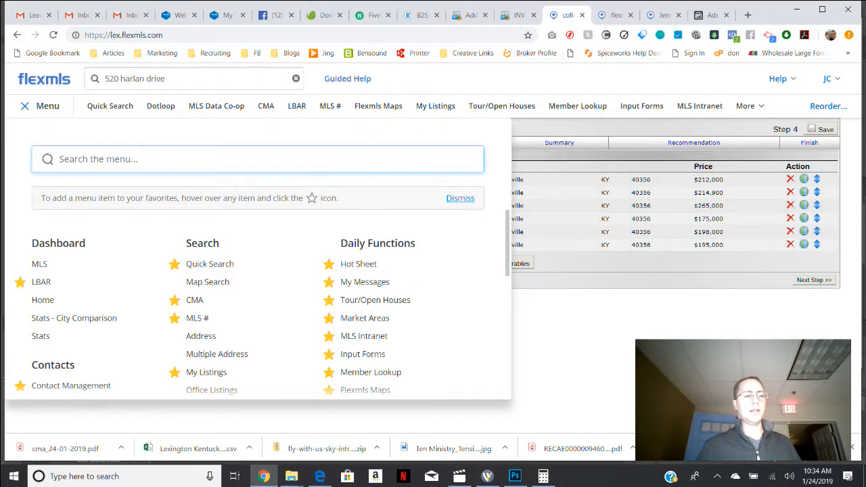
{"action": "left_click", "coordinate": [110, 106]}
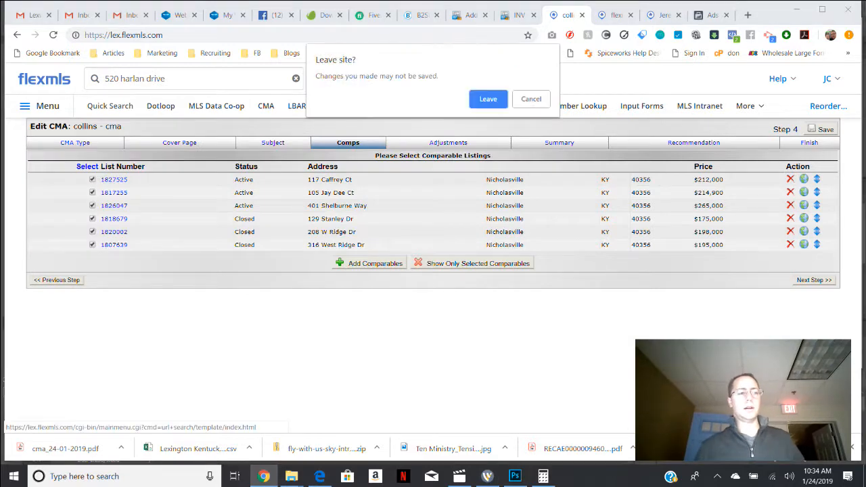
{"action": "key", "text": "Return"}
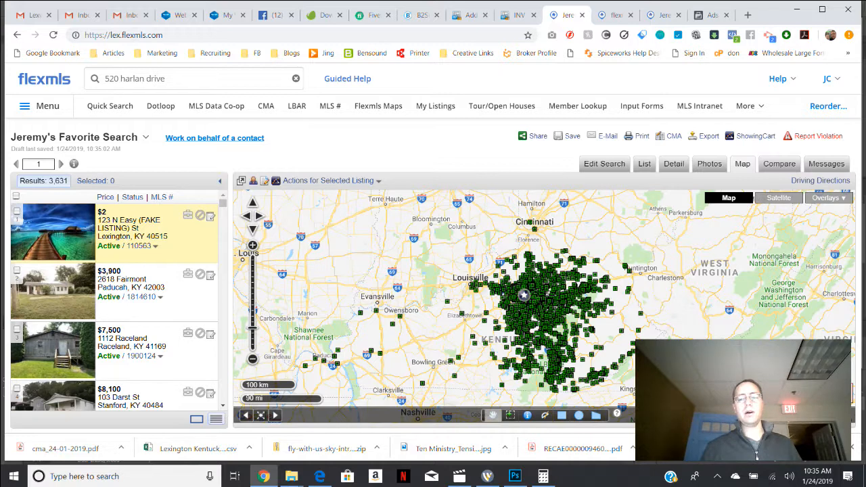
Locate the subject property's address on the search results map.
{"action": "type", "text": "520"}
{"action": "key", "text": "BackSpace"}
{"action": "key", "text": "BackSpace"}
{"action": "key", "text": "BackSpace"}
{"action": "type", "text": "2"}
{"action": "key", "text": "BackSpace"}
{"action": "type", "text": "520"}
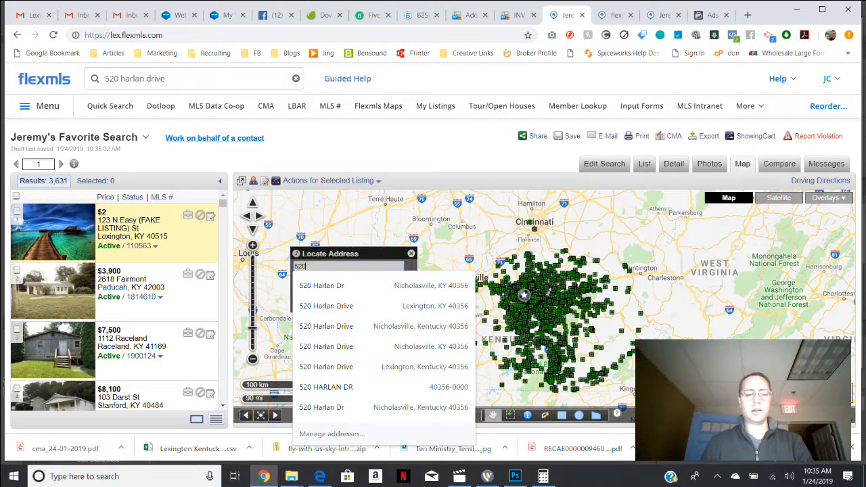
{"action": "key", "text": "Down"}
{"action": "key", "text": "Return"}
{"action": "left_click", "coordinate": [354, 304]}
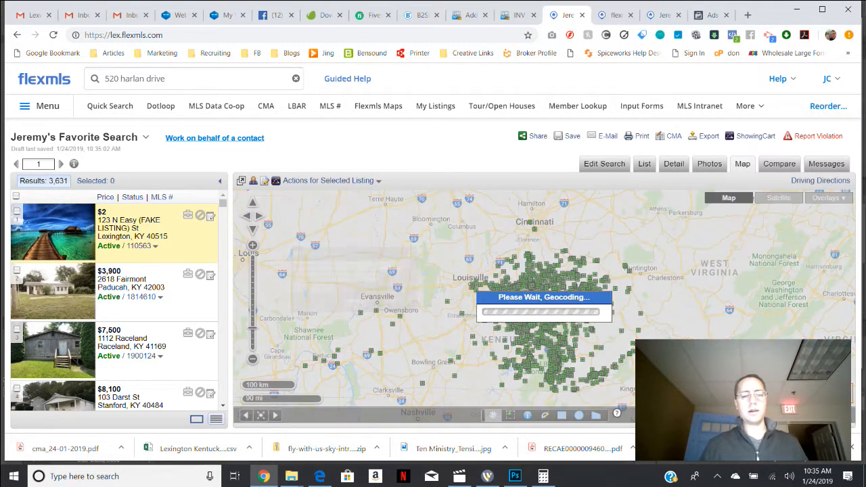
Create a radius search of 1.0 miles around the subject property's pin.
{"action": "left_click", "coordinate": [569, 254]}
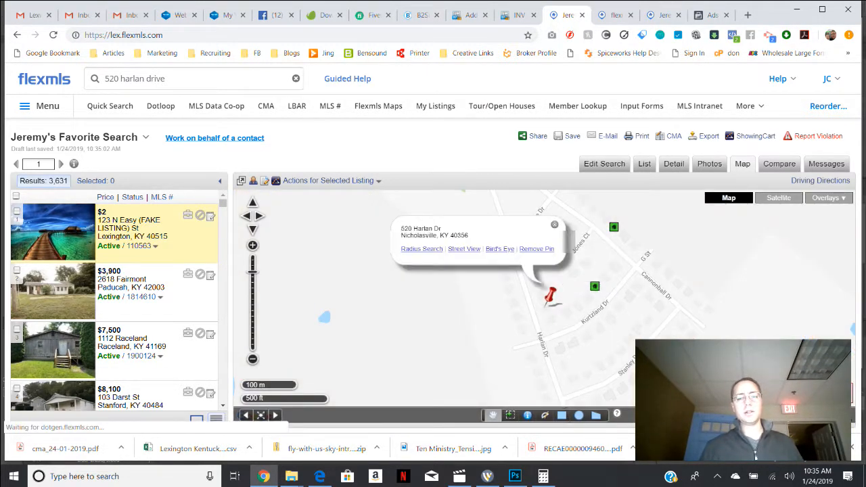
{"action": "left_click", "coordinate": [501, 247]}
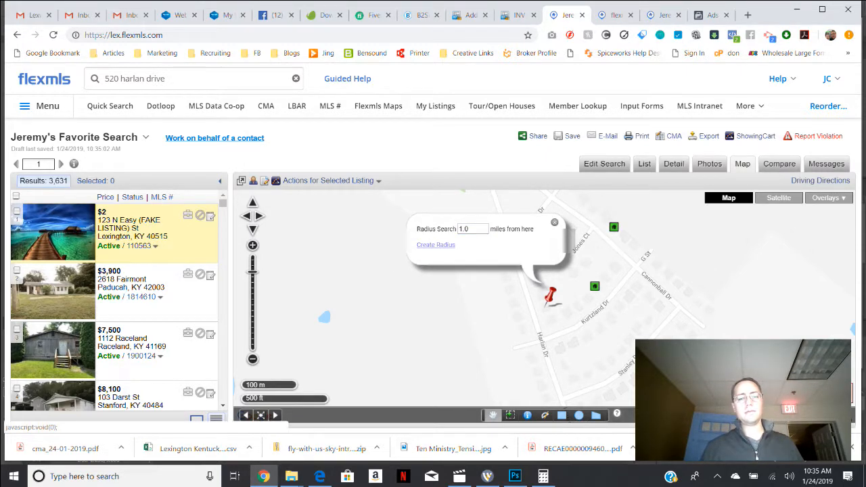
{"action": "left_click", "coordinate": [435, 244]}
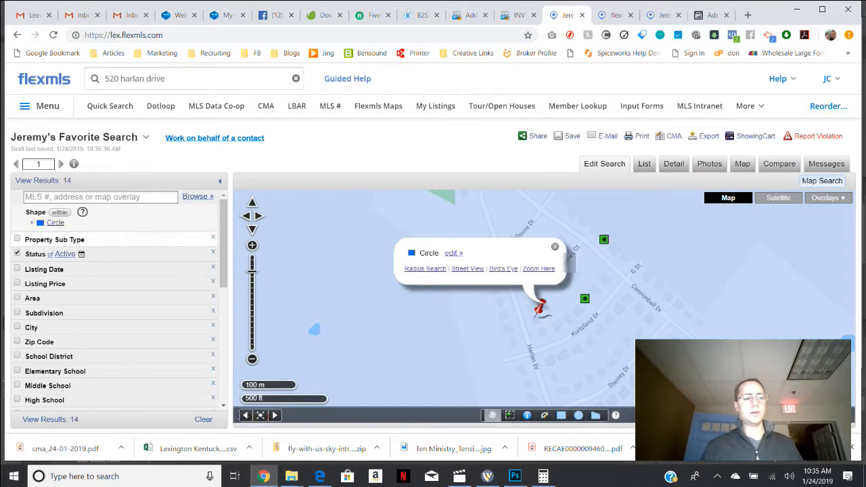
Filter the radius search to Active, Pending and Closed listings with at least 4 bedrooms and 2 total baths, and list the results.
{"action": "left_click", "coordinate": [64, 254]}
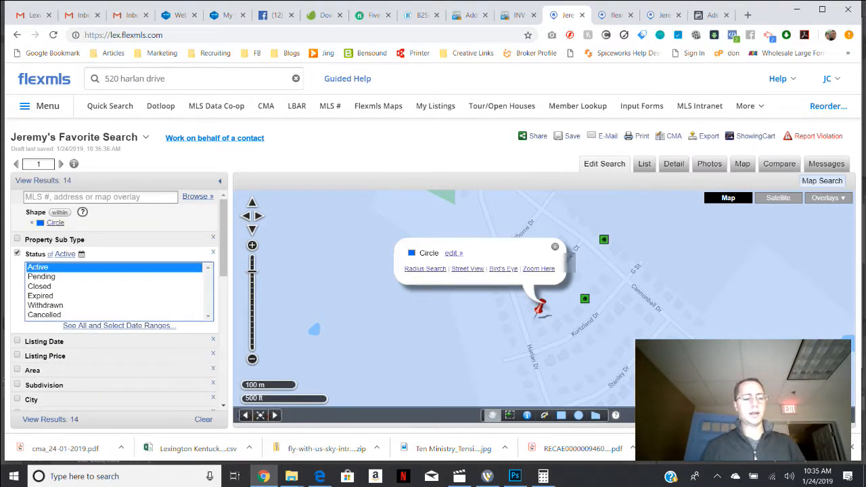
{"action": "left_click_drag", "start_coordinate": [40, 268], "coordinate": [39, 286]}
{"action": "left_click_drag", "start_coordinate": [224, 237], "coordinate": [224, 326]}
{"action": "left_click", "coordinate": [41, 279]}
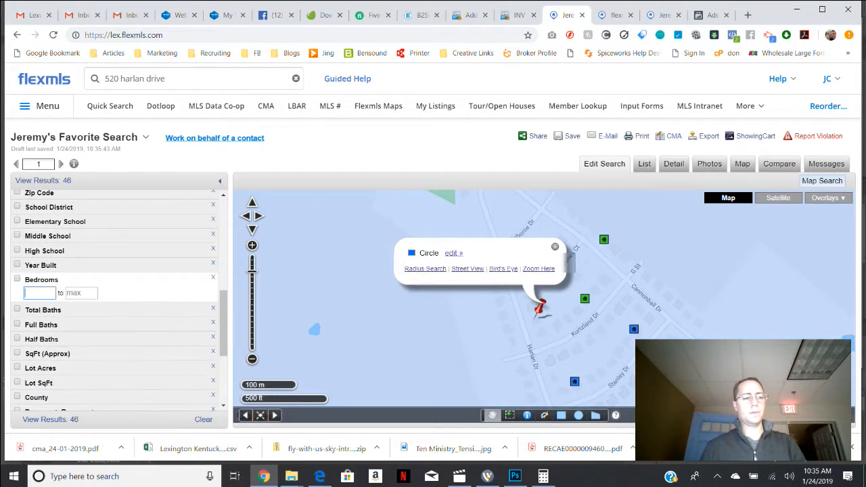
{"action": "type", "text": "4"}
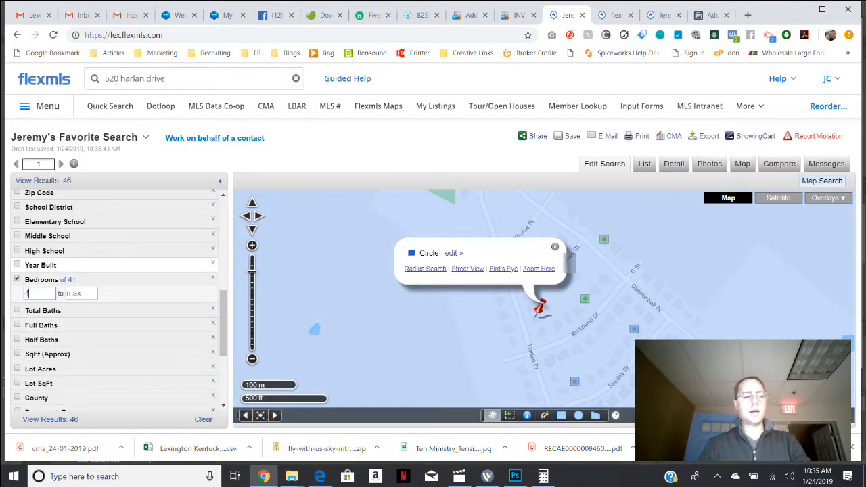
{"action": "left_click", "coordinate": [43, 311]}
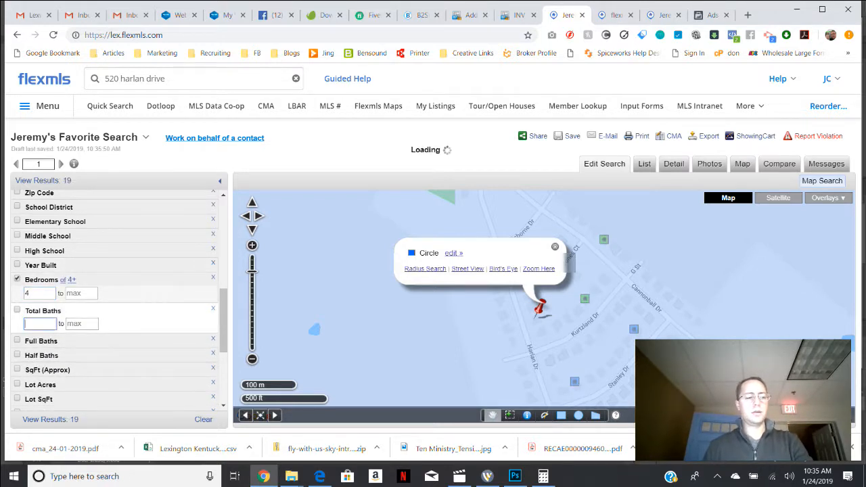
{"action": "type", "text": "2"}
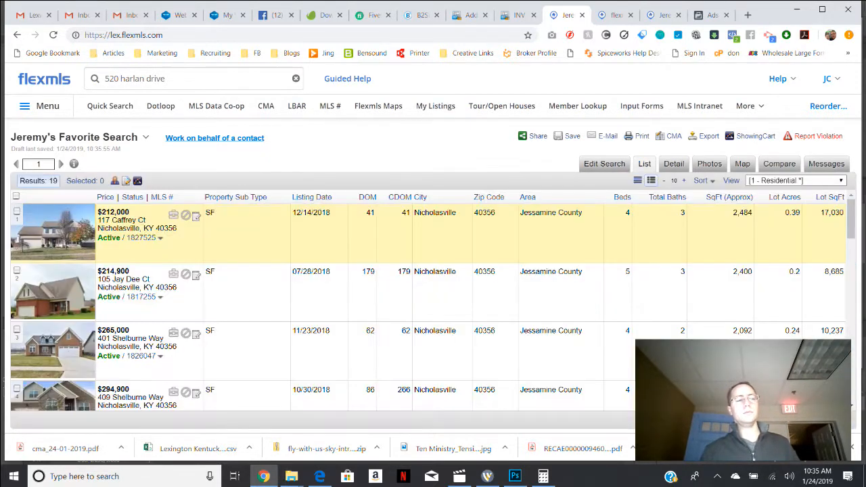
Select the first four listings in the results and generate a One-Line CMA from them.
{"action": "left_click", "coordinate": [17, 211]}
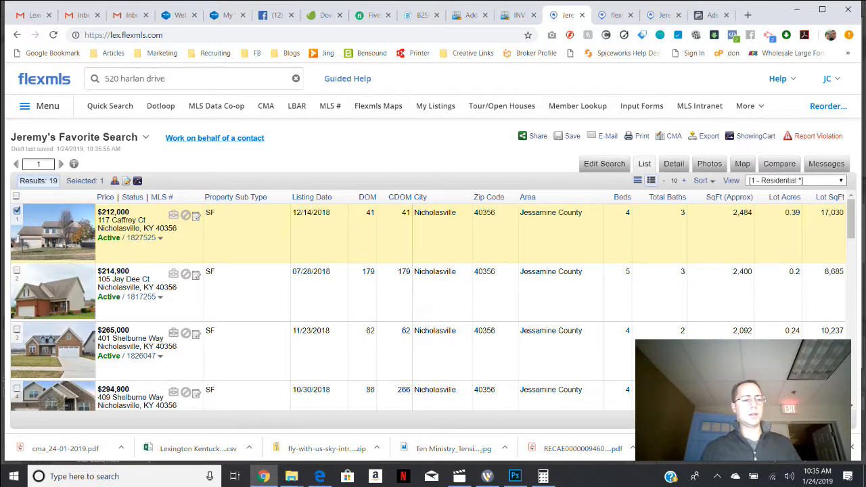
{"action": "left_click", "coordinate": [17, 270]}
{"action": "left_click", "coordinate": [17, 330]}
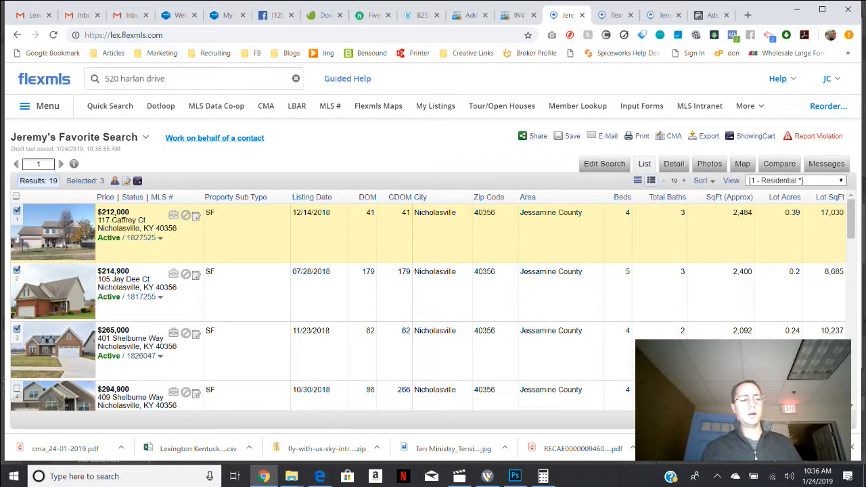
{"action": "left_click", "coordinate": [17, 388]}
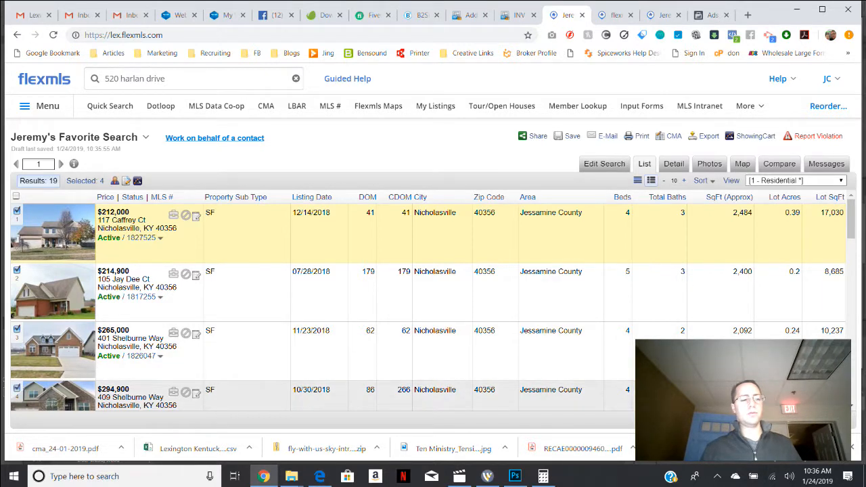
{"action": "left_click", "coordinate": [670, 136]}
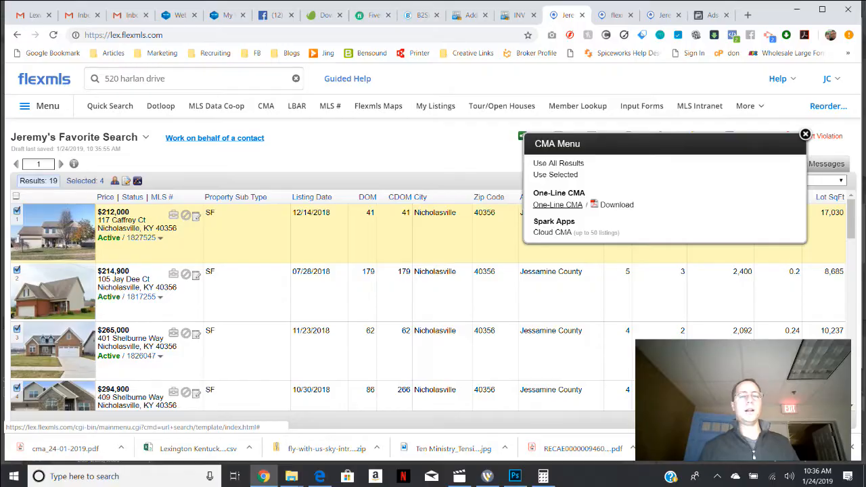
{"action": "left_click", "coordinate": [558, 204]}
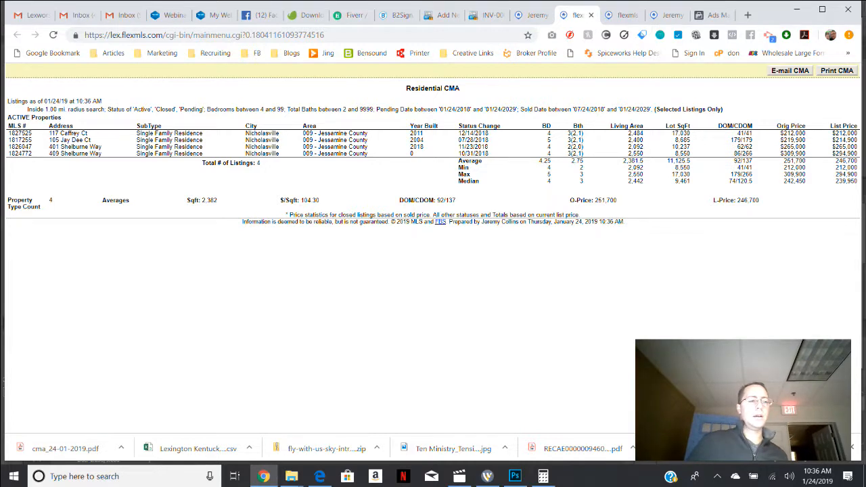
Examine the listing rows and price statistics in the One-Line CMA, and return to the search results.
{"action": "left_click_drag", "start_coordinate": [10, 133], "coordinate": [111, 184]}
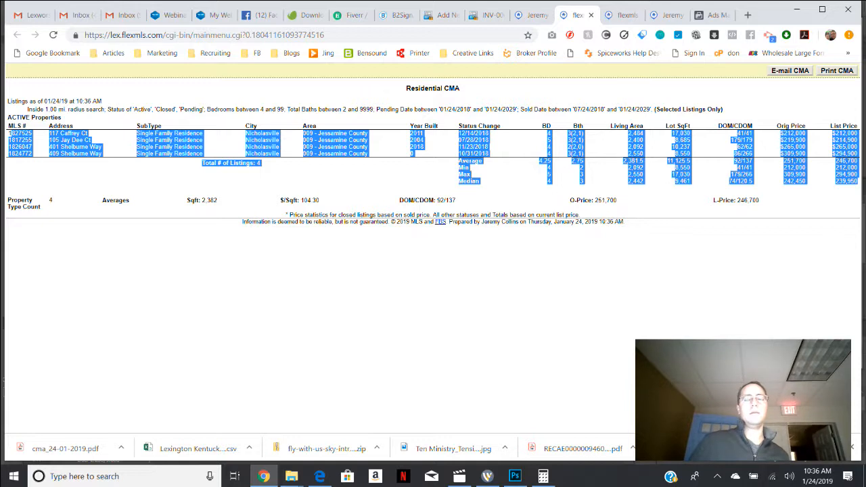
{"action": "left_click", "coordinate": [112, 185]}
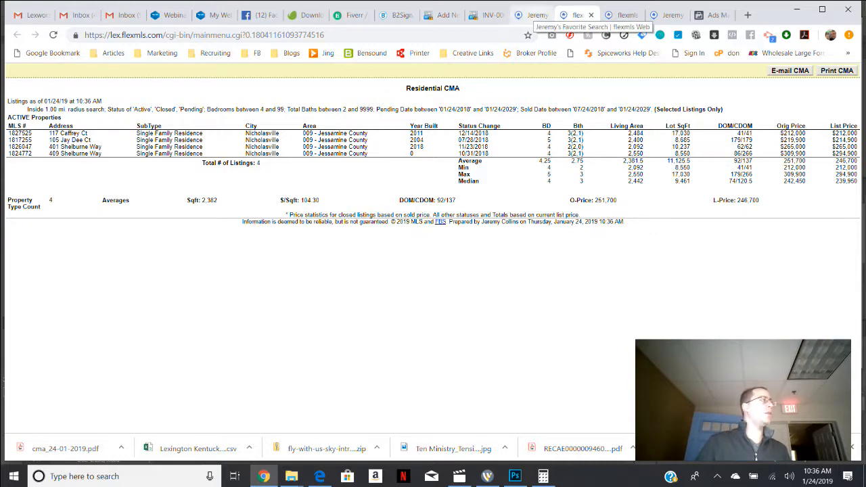
{"action": "left_click", "coordinate": [534, 15]}
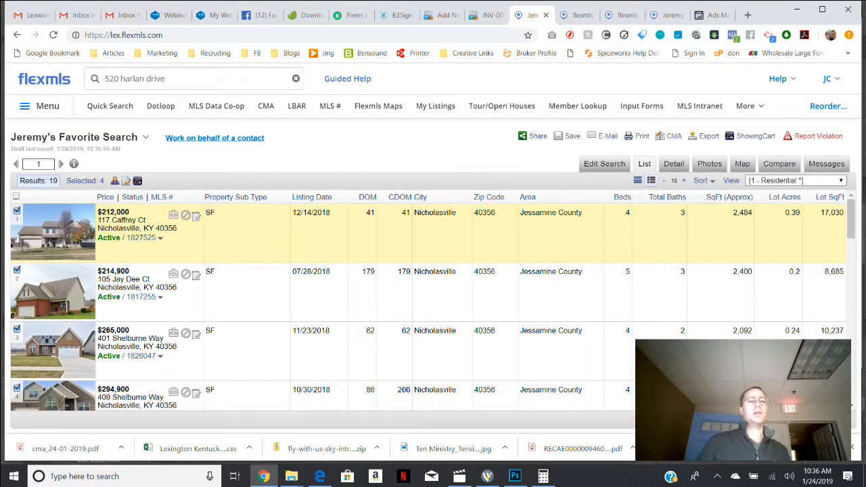
Find the saved CMAs by searching the menu for "cma", and open the client's saved CMA for editing.
{"action": "left_click", "coordinate": [669, 136]}
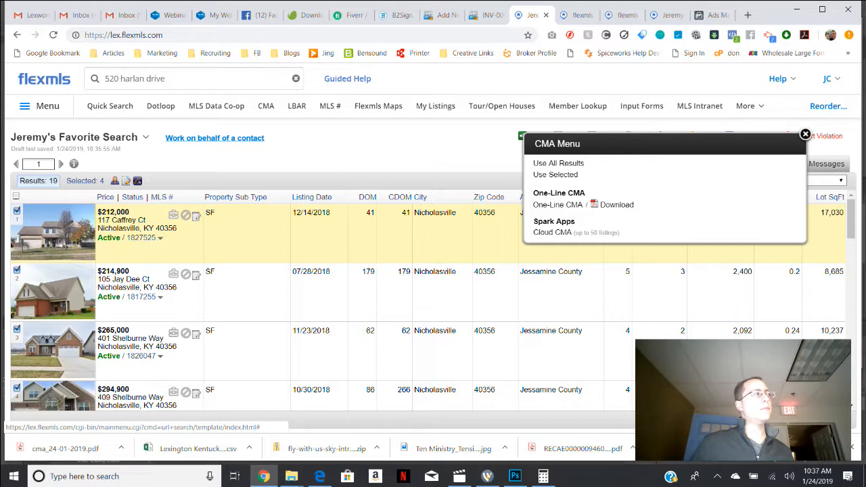
{"action": "left_click", "coordinate": [47, 106]}
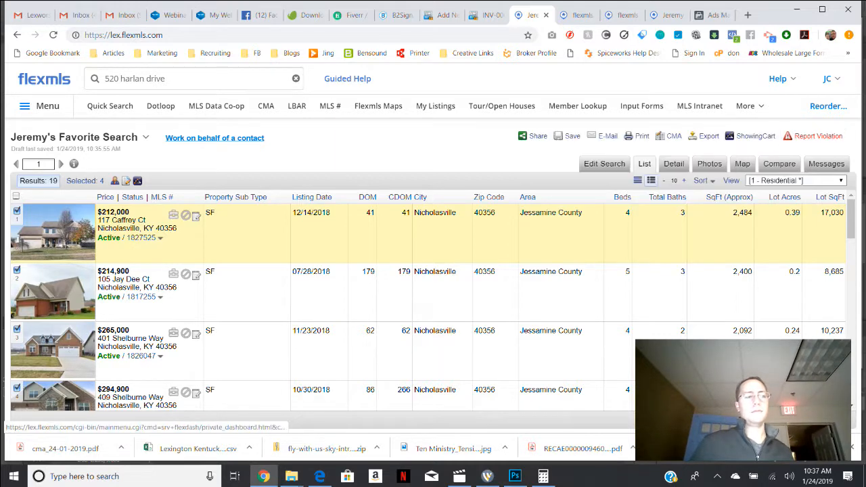
{"action": "type", "text": "cma"}
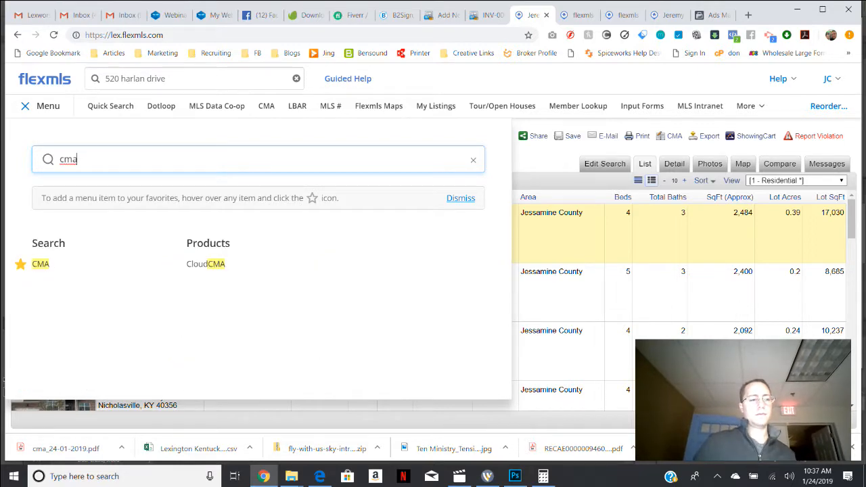
{"action": "left_click", "coordinate": [41, 263]}
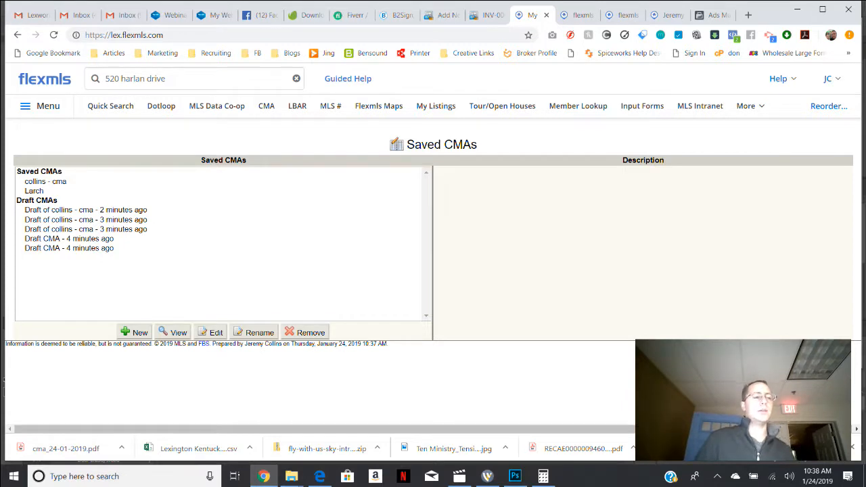
{"action": "left_click", "coordinate": [45, 182]}
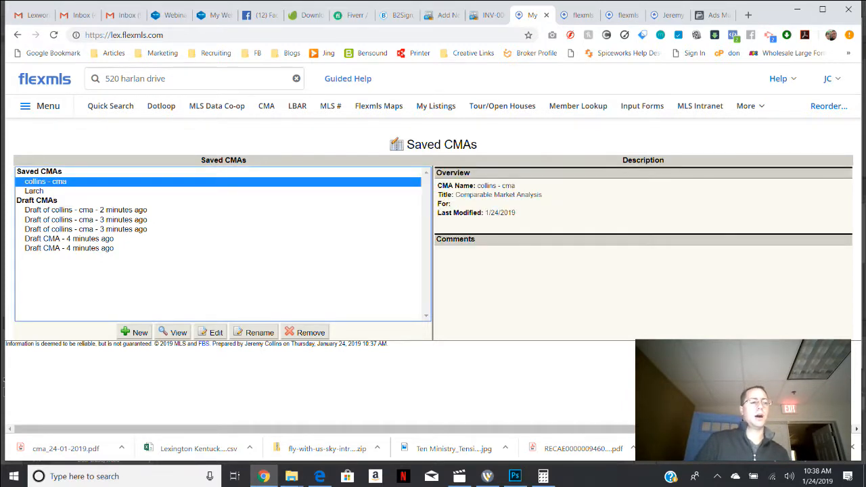
{"action": "left_click", "coordinate": [212, 332]}
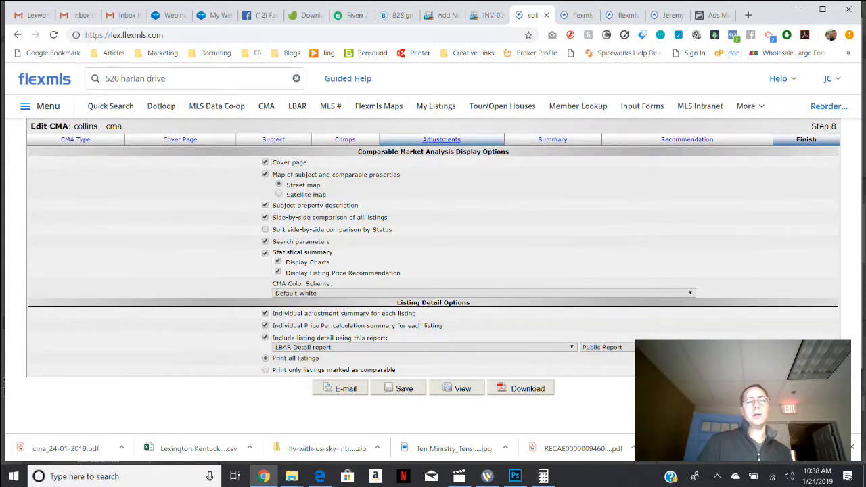
Check the saved CMA's adjustments and change its type from Full CMA to Quick CMA.
{"action": "left_click", "coordinate": [441, 139]}
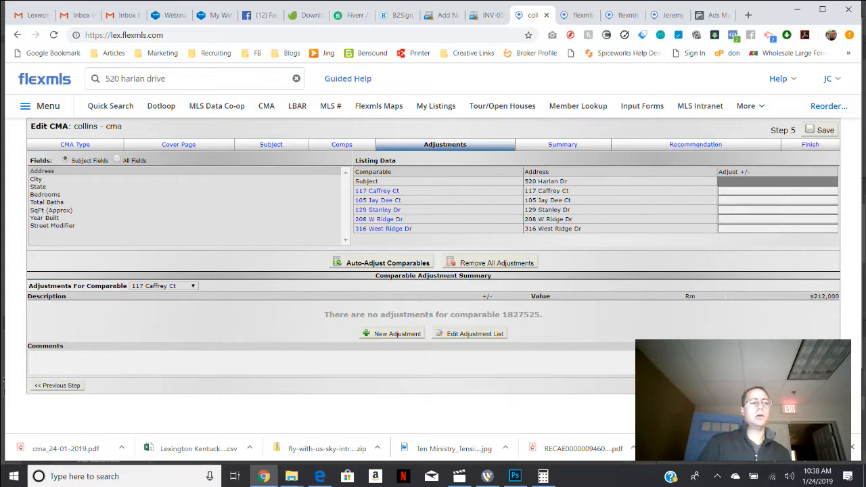
{"action": "left_click", "coordinate": [75, 144]}
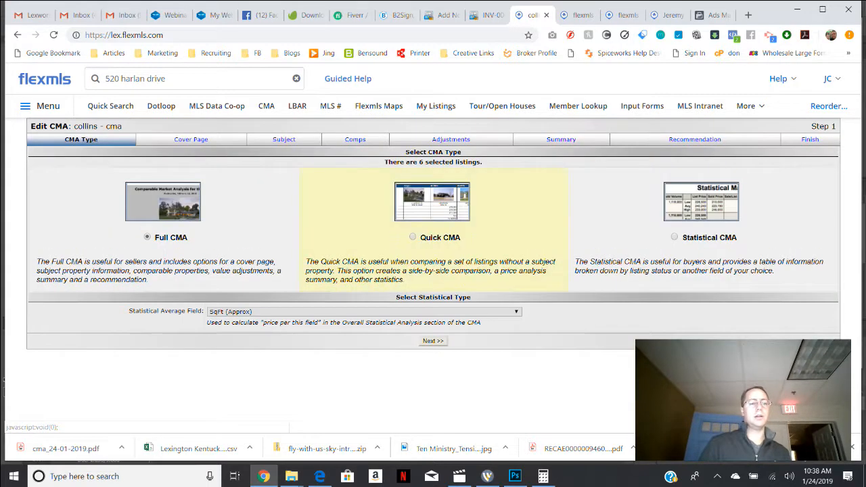
{"action": "left_click", "coordinate": [413, 237]}
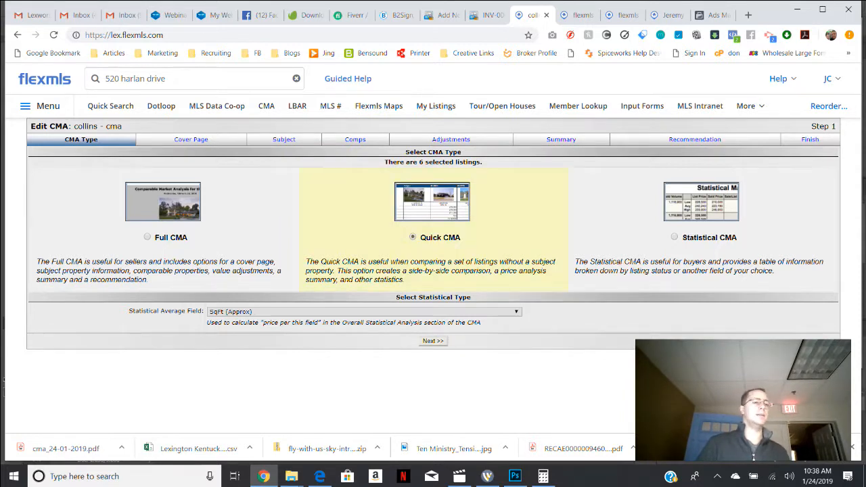
{"action": "left_click", "coordinate": [433, 340]}
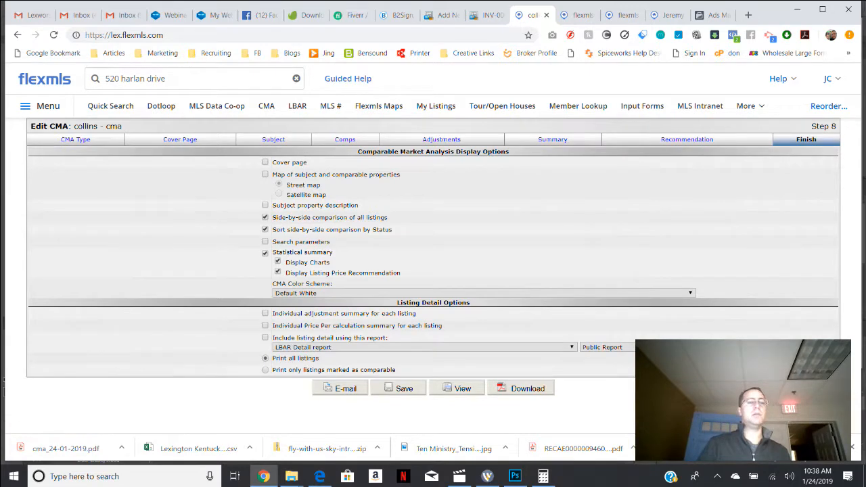
View the Quick CMA report and examine it from the side-by-side comparison to the listing price recommendation.
{"action": "left_click", "coordinate": [463, 388]}
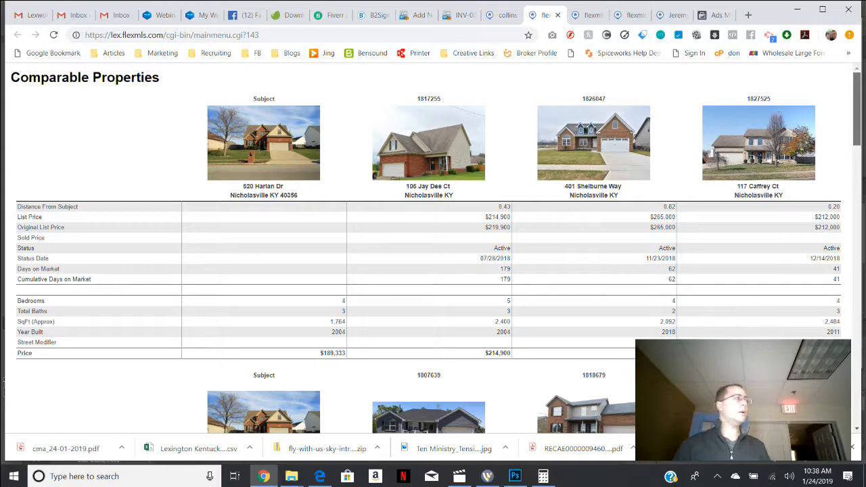
{"action": "scroll", "coordinate": [432, 250], "scroll_direction": "down", "scroll_amount": 3}
{"action": "scroll", "coordinate": [433, 250], "scroll_direction": "down", "scroll_amount": 5}
{"action": "scroll", "coordinate": [433, 250], "scroll_direction": "up", "scroll_amount": 6}
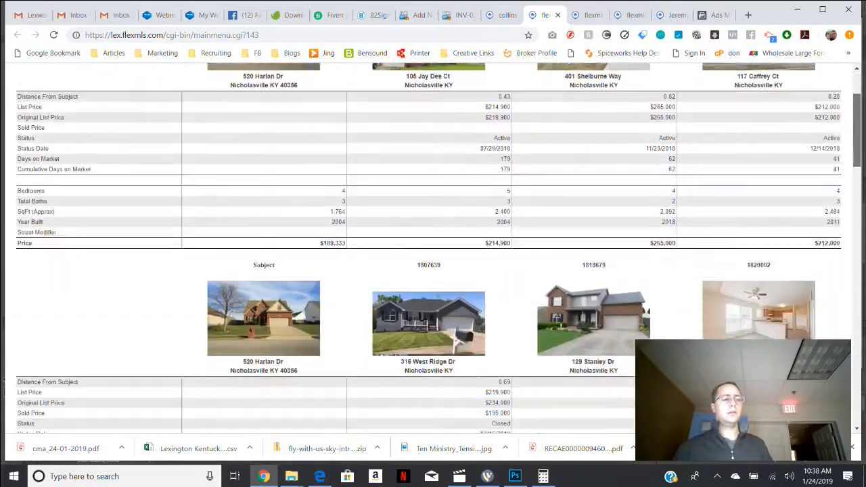
{"action": "scroll", "coordinate": [432, 250], "scroll_direction": "down", "scroll_amount": 15}
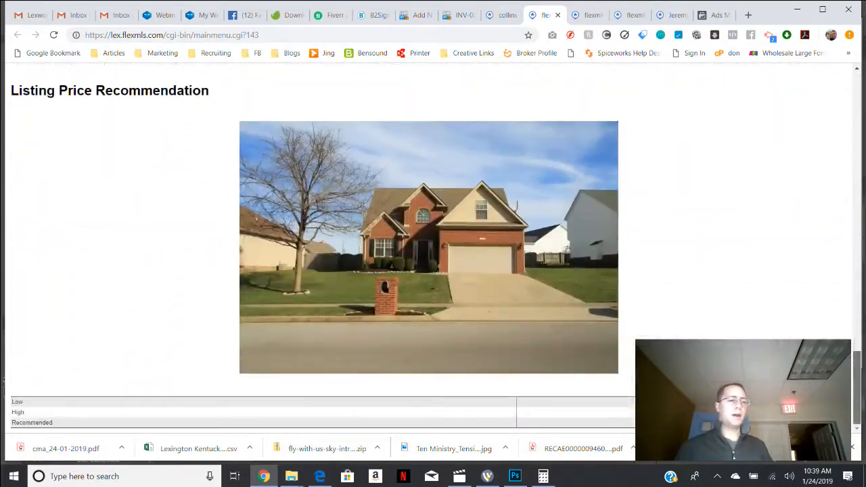
Review the Quick CMA report's price chart, listing summaries and comparable properties, and return to the saved CMA's display options.
{"action": "scroll", "coordinate": [433, 250], "scroll_direction": "up", "scroll_amount": 15}
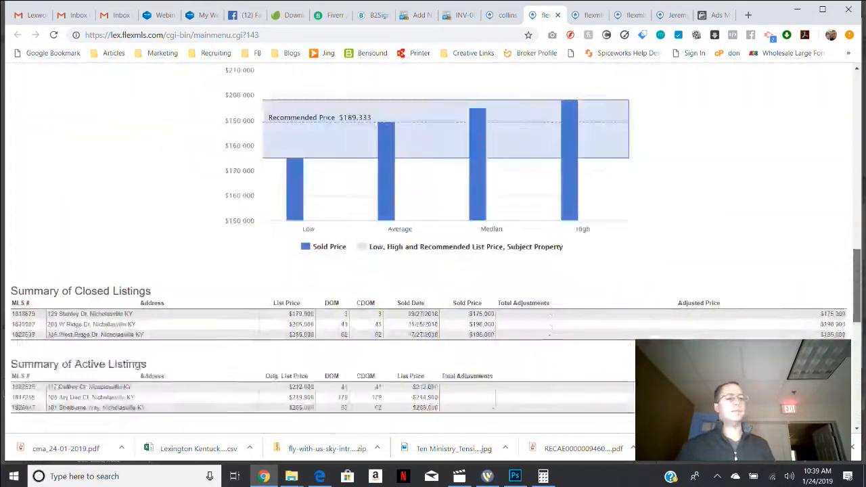
{"action": "scroll", "coordinate": [433, 250], "scroll_direction": "down", "scroll_amount": 2}
{"action": "scroll", "coordinate": [433, 250], "scroll_direction": "up", "scroll_amount": 2}
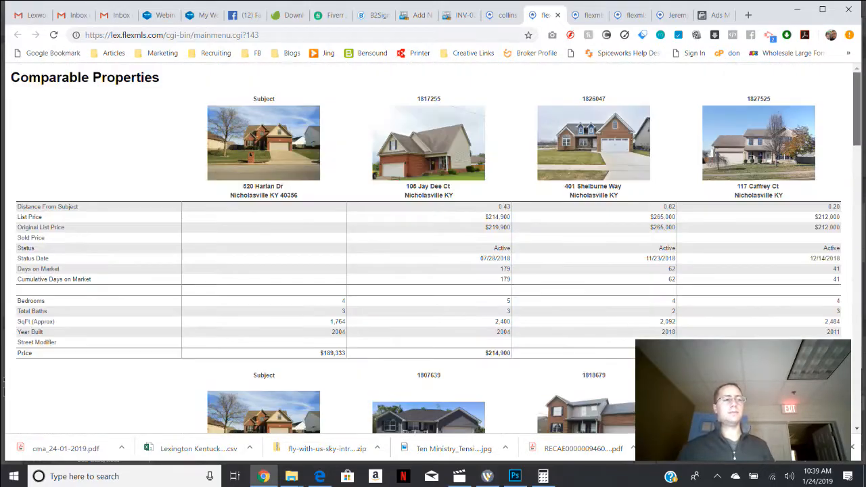
{"action": "left_click", "coordinate": [504, 14]}
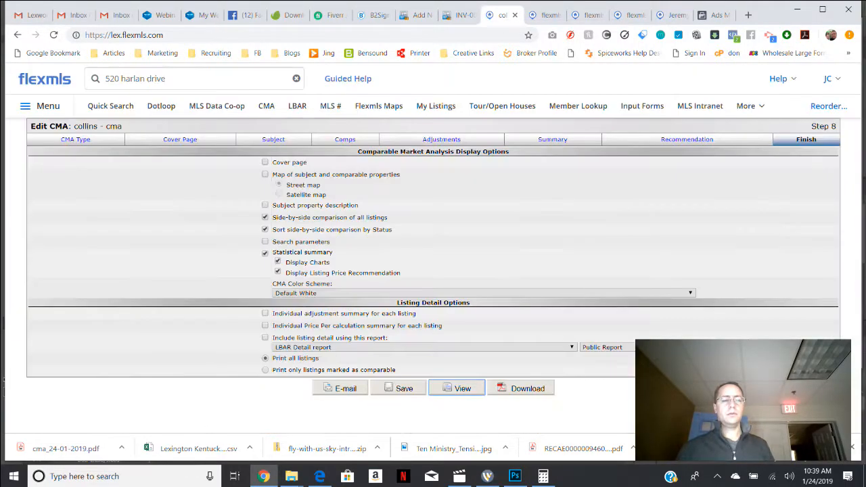
Change the saved CMA's type to Statistical CMA and view the report with total statistics grouped by Status.
{"action": "left_click", "coordinate": [75, 139]}
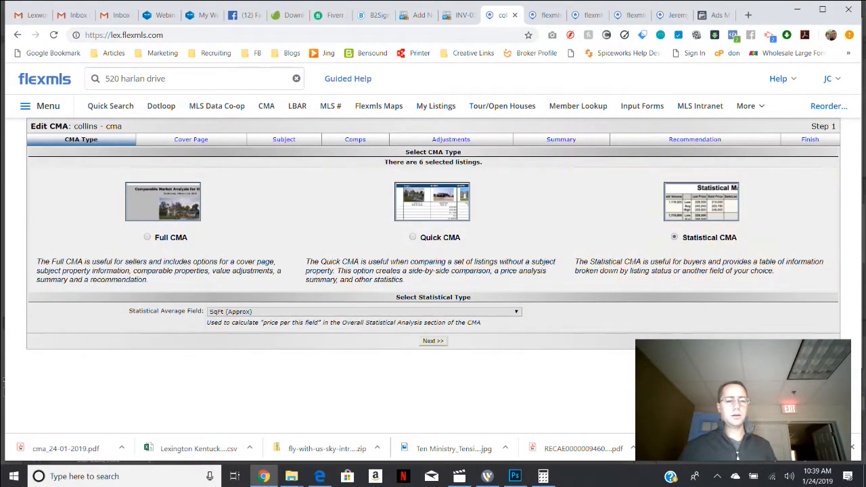
{"action": "left_click", "coordinate": [433, 340]}
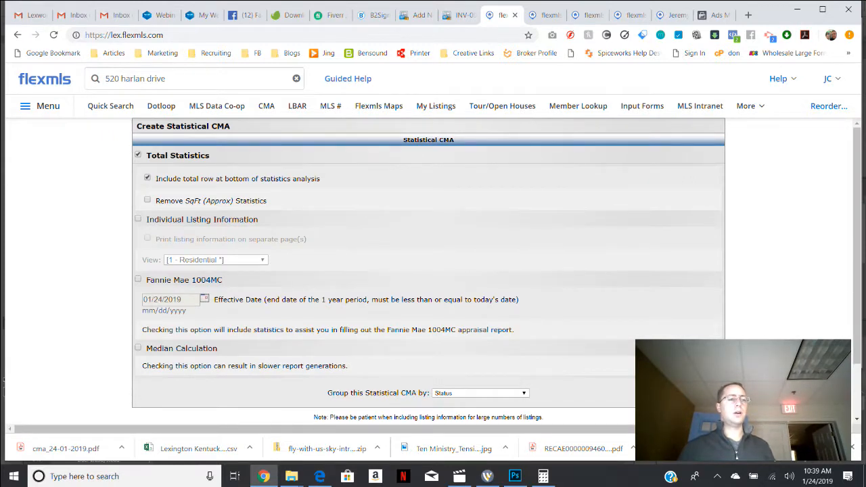
{"action": "scroll", "coordinate": [439, 366], "scroll_direction": "down", "scroll_amount": 2}
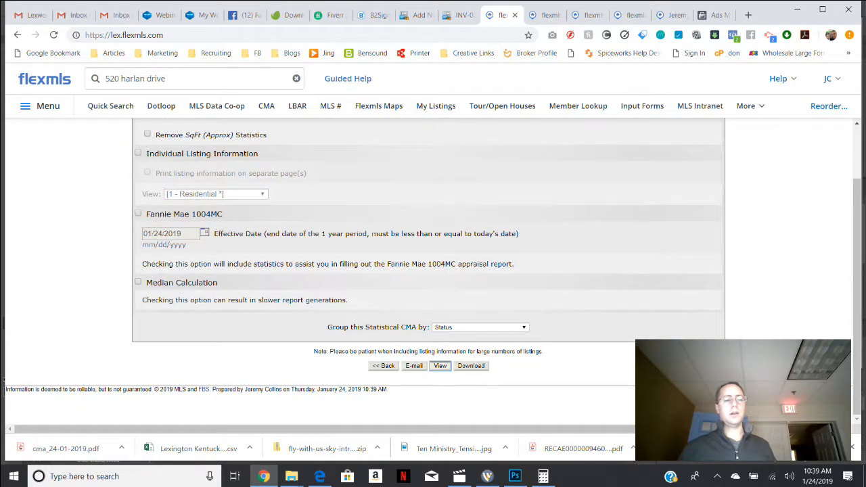
{"action": "left_click", "coordinate": [439, 366]}
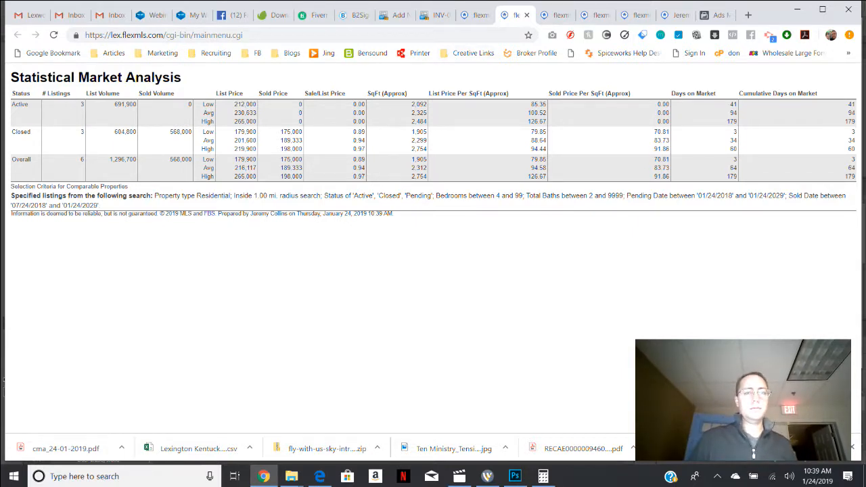
Leave the Statistical Market Analysis report and go back through the CMA editor to the CMA type selection.
{"action": "left_click", "coordinate": [476, 15]}
{"action": "scroll", "coordinate": [428, 270], "scroll_direction": "up", "scroll_amount": 1}
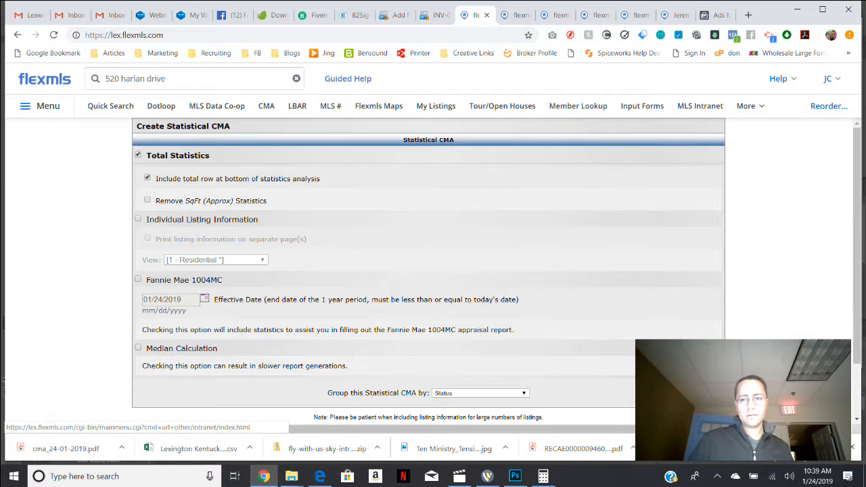
{"action": "left_click", "coordinate": [17, 34]}
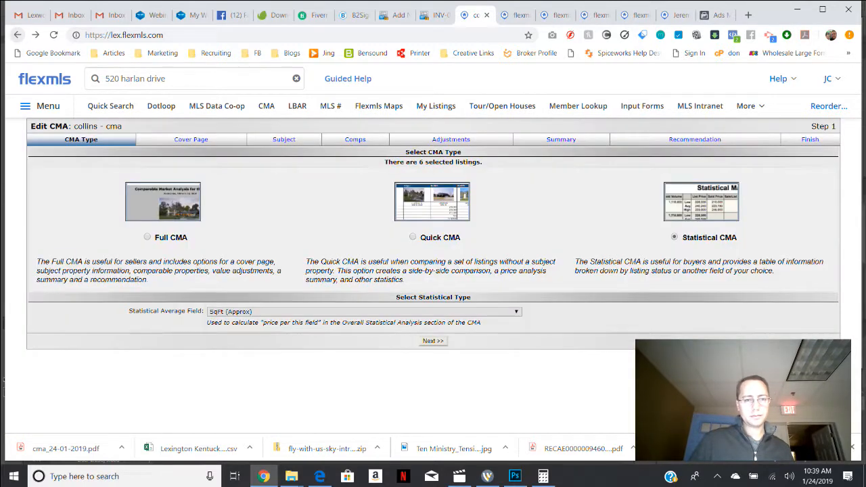
{"action": "left_click", "coordinate": [17, 35]}
{"action": "key", "text": "Return"}
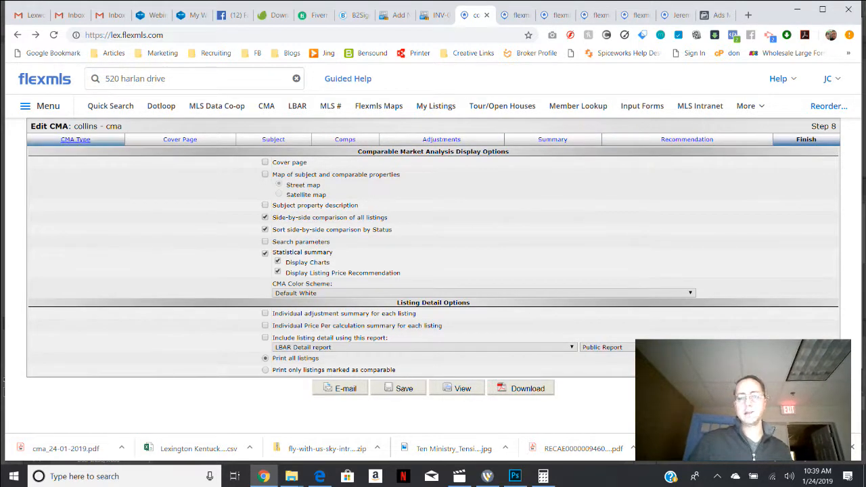
{"action": "left_click", "coordinate": [75, 139]}
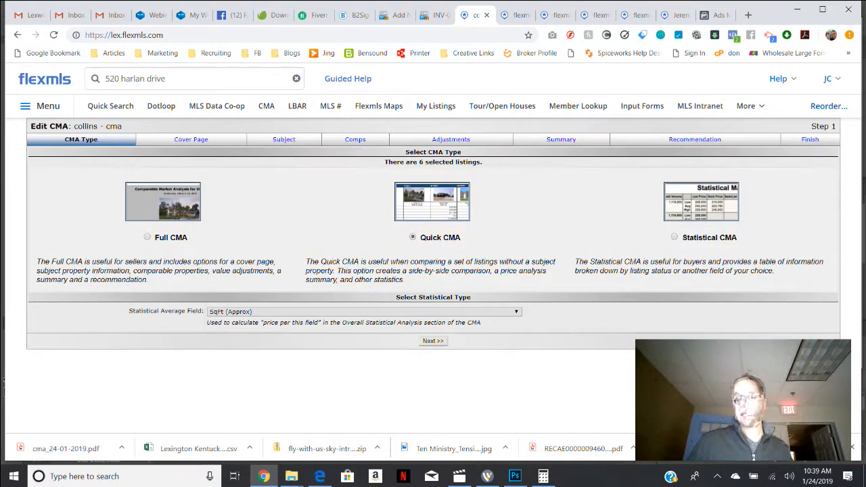
Start a Quick Search, leaving the CMA editor without saving its changes.
{"action": "left_click", "coordinate": [829, 106]}
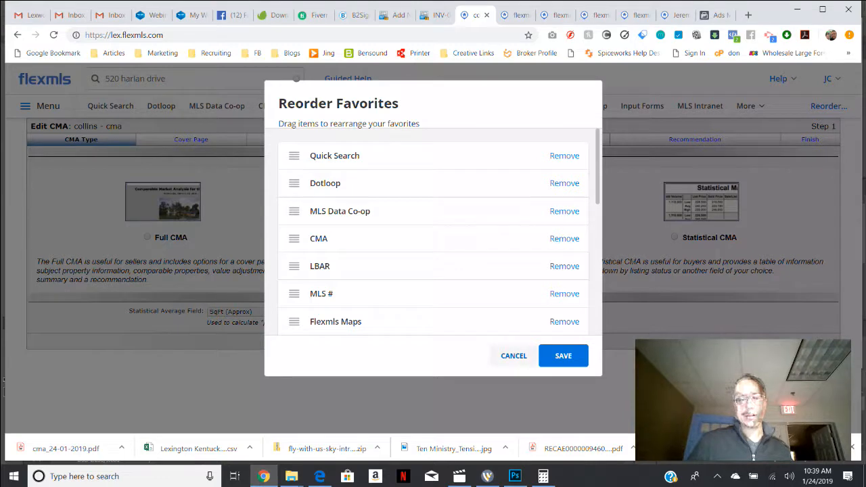
{"action": "left_click", "coordinate": [513, 355]}
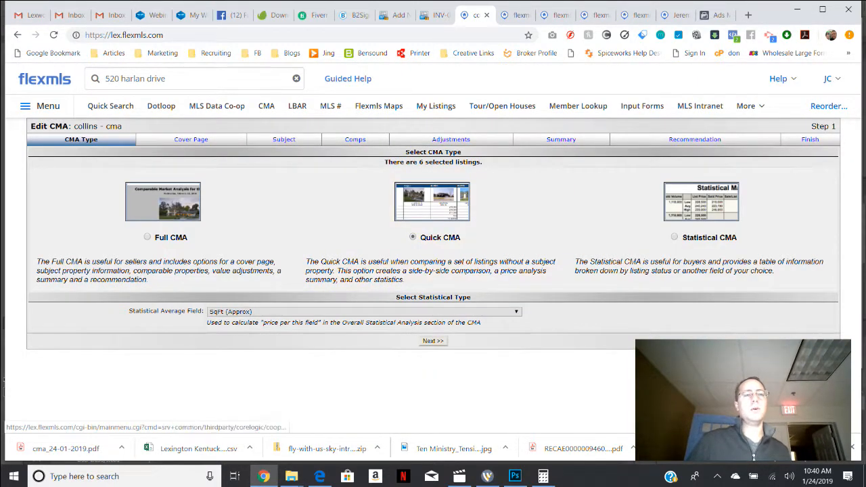
{"action": "left_click", "coordinate": [110, 106]}
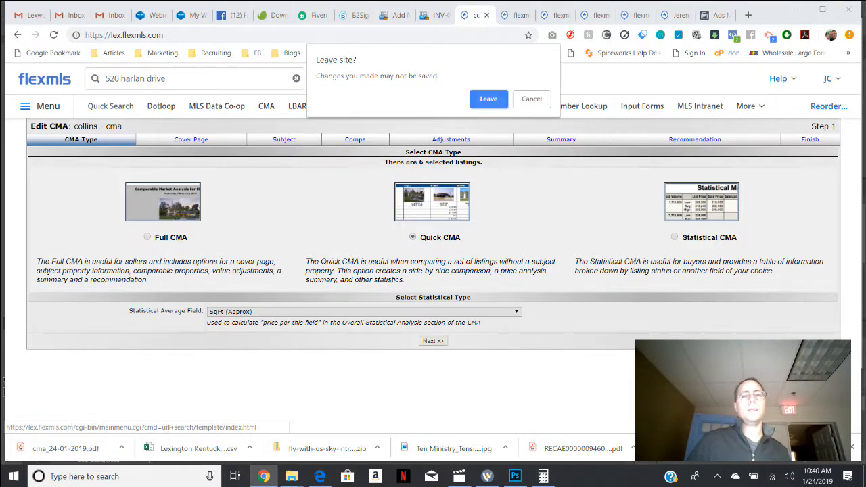
{"action": "left_click", "coordinate": [488, 99]}
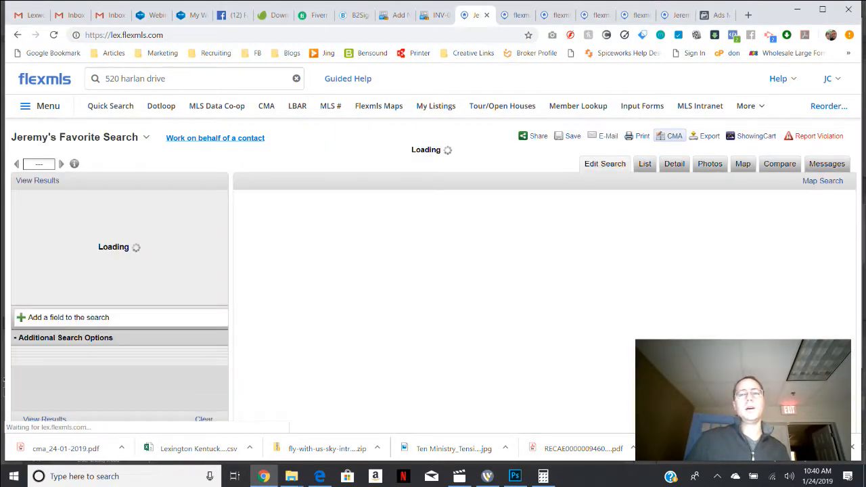
Check the CMA options offered for the search results, and close them.
{"action": "left_click", "coordinate": [671, 136]}
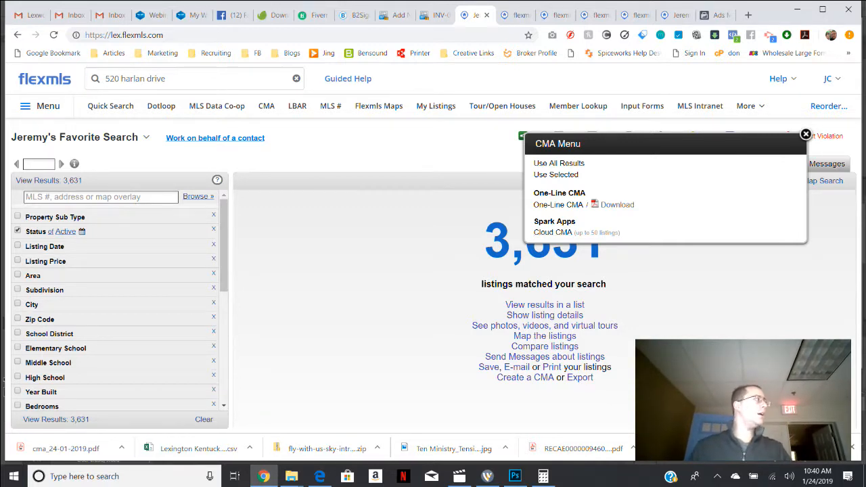
{"action": "left_click", "coordinate": [806, 134]}
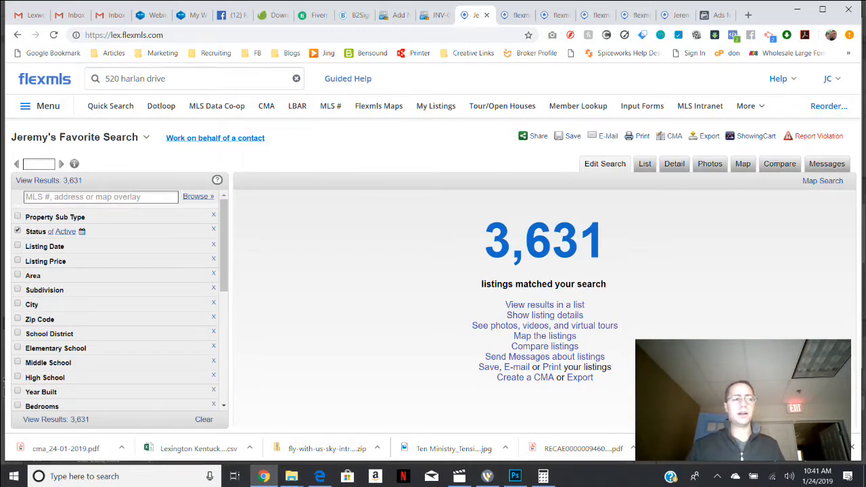
{"action": "left_click", "coordinate": [40, 106]}
{"action": "left_click", "coordinate": [40, 106]}
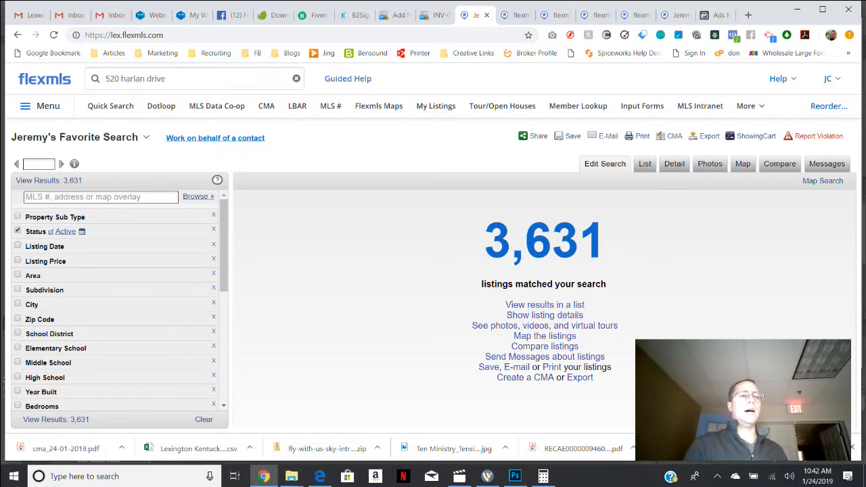
Try to load the Facebook page, exit it and return to the Flexmls search.
{"action": "left_click", "coordinate": [230, 14]}
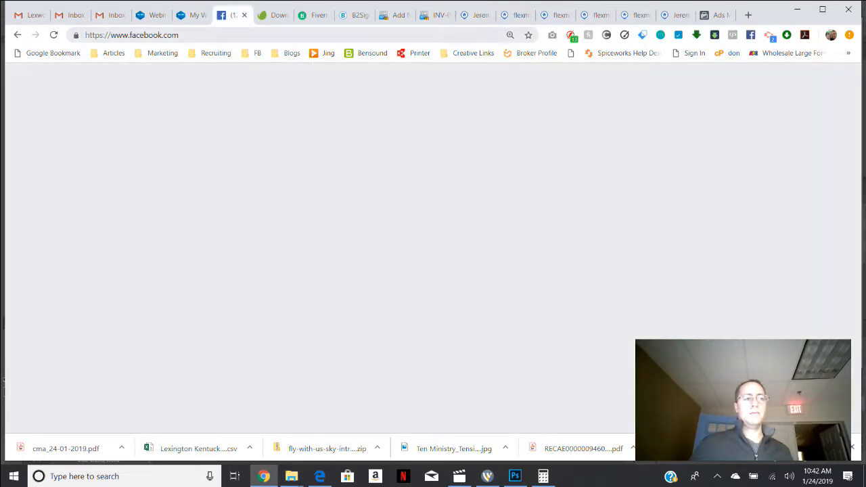
{"action": "key", "text": "ctrl+l"}
{"action": "key", "text": "Return"}
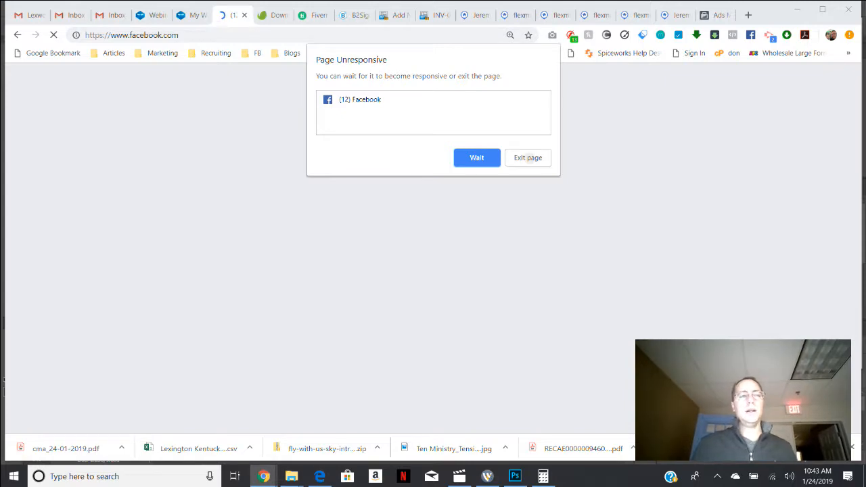
{"action": "left_click", "coordinate": [528, 157]}
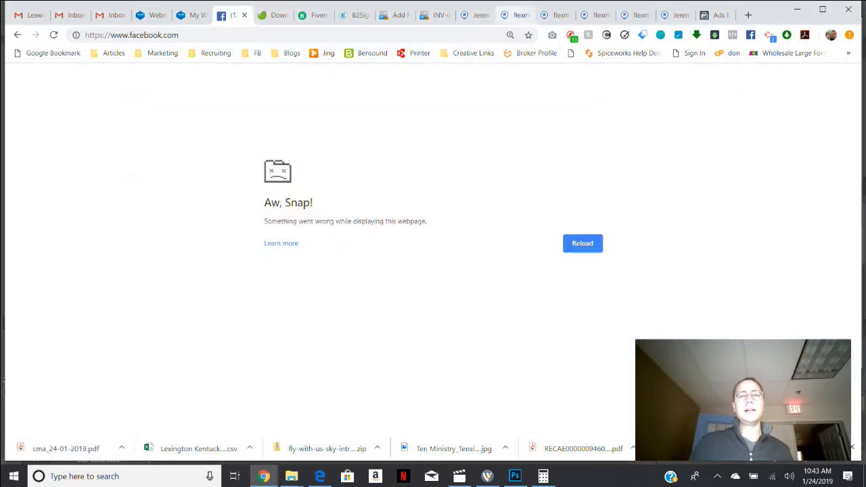
{"action": "left_click", "coordinate": [518, 15]}
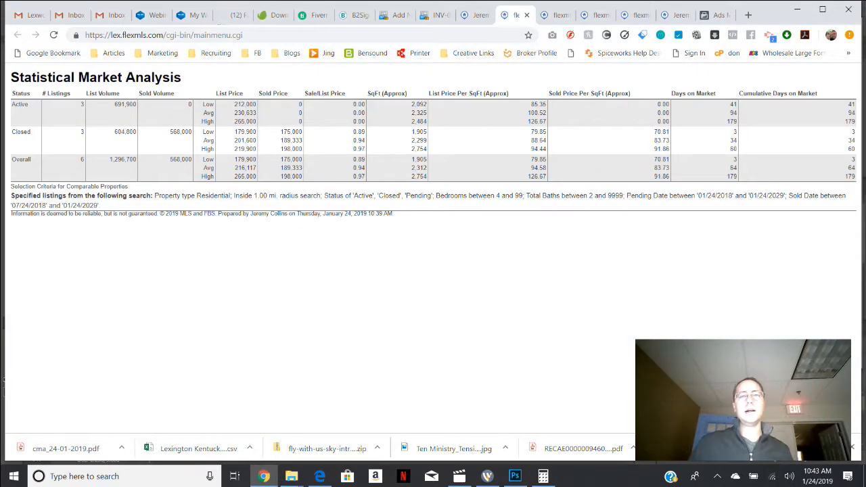
{"action": "left_click", "coordinate": [555, 15]}
{"action": "left_click", "coordinate": [476, 15]}
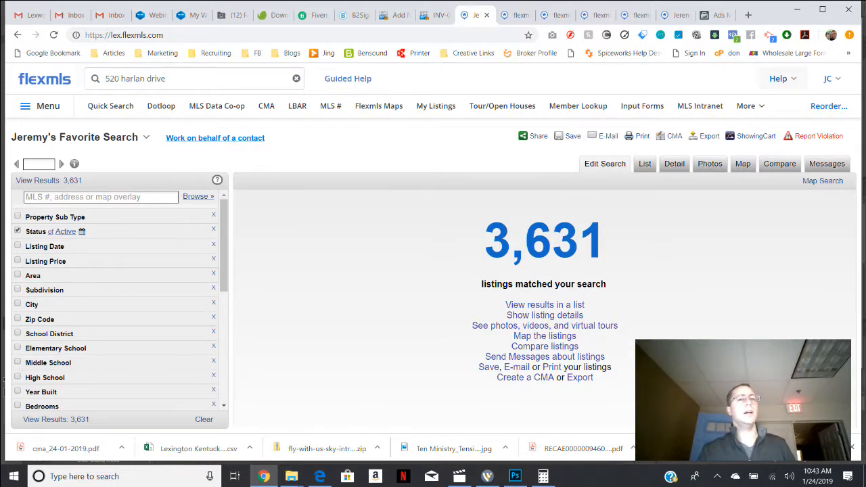
Open the Flexmls video tutorials from Help and look through the Getting Started and Advanced topics.
{"action": "left_click", "coordinate": [777, 79]}
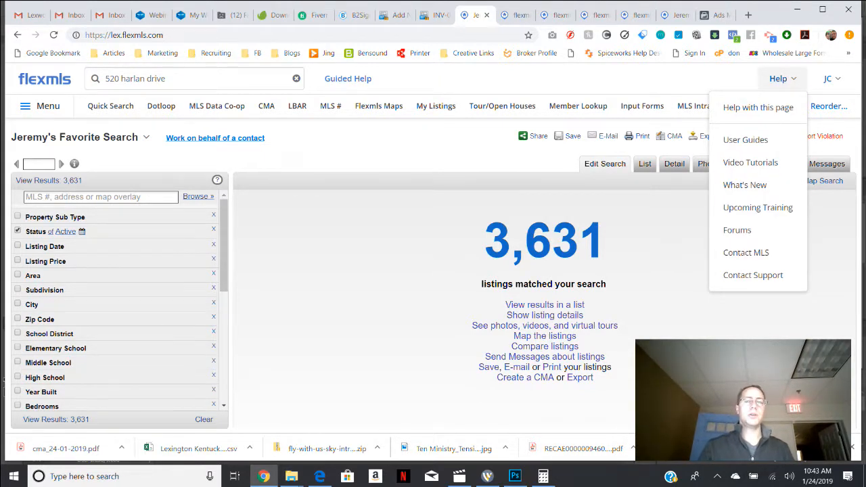
{"action": "left_click", "coordinate": [749, 163]}
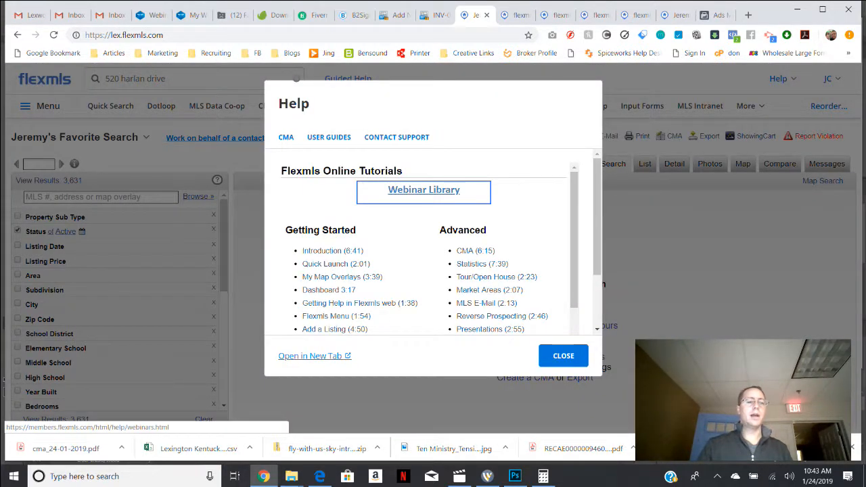
{"action": "scroll", "coordinate": [338, 213], "scroll_direction": "down", "scroll_amount": 2}
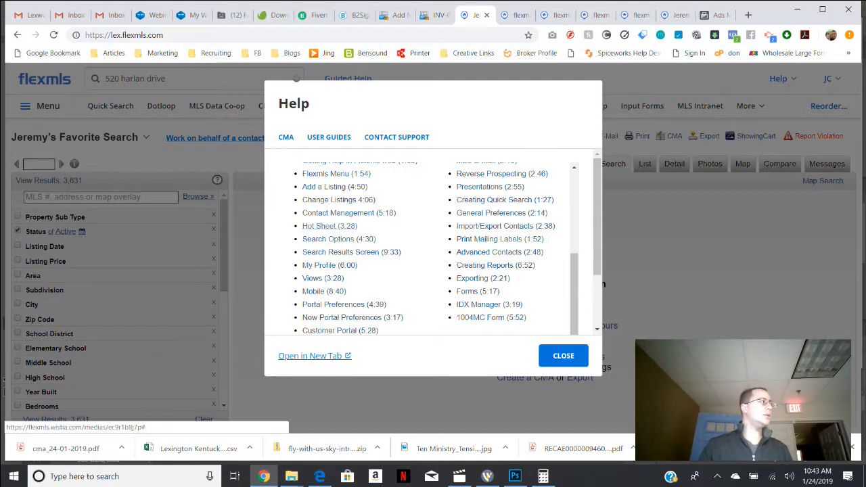
{"action": "scroll", "coordinate": [329, 225], "scroll_direction": "up", "scroll_amount": 3}
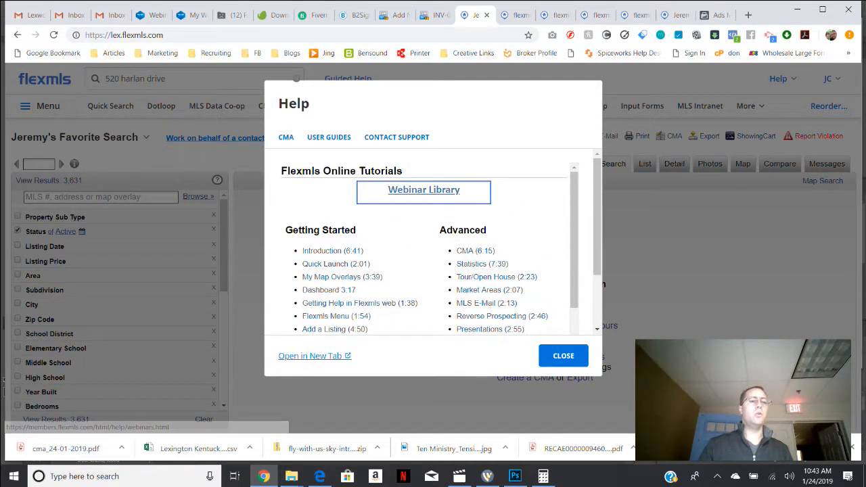
Open the Webinar Library, look through the recent webinars and close Help.
{"action": "left_click", "coordinate": [423, 190]}
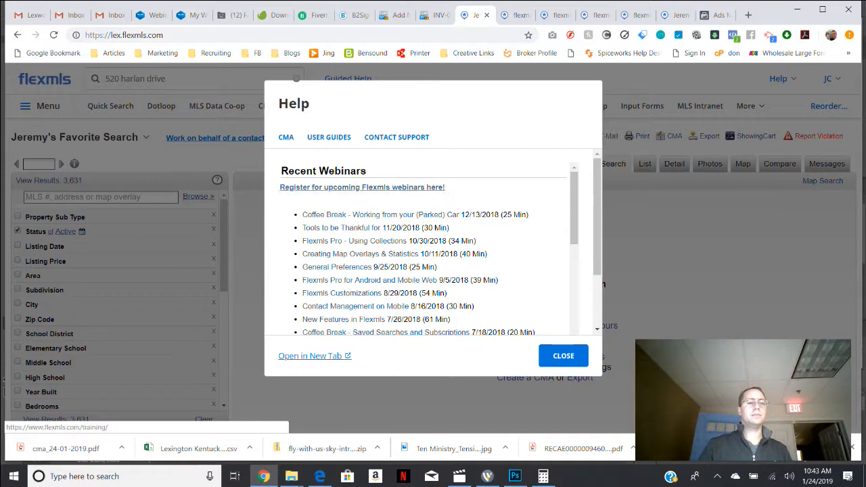
{"action": "scroll", "coordinate": [433, 251], "scroll_direction": "down", "scroll_amount": 10}
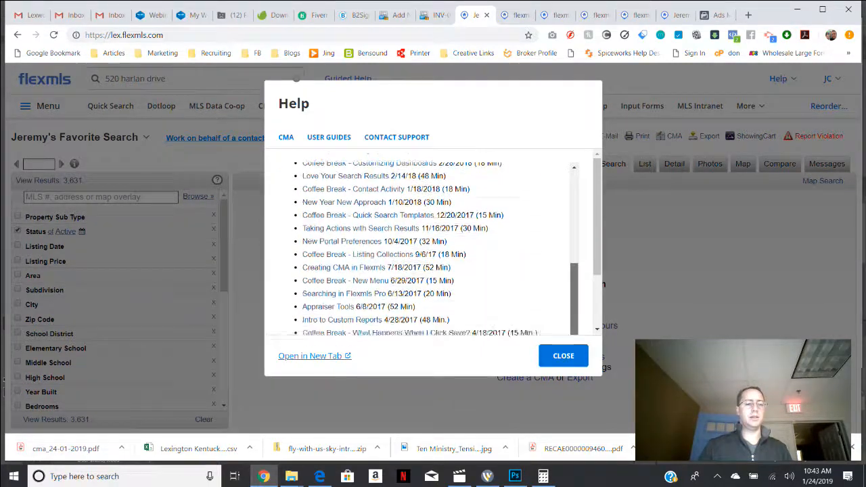
{"action": "scroll", "coordinate": [406, 244], "scroll_direction": "up", "scroll_amount": 10}
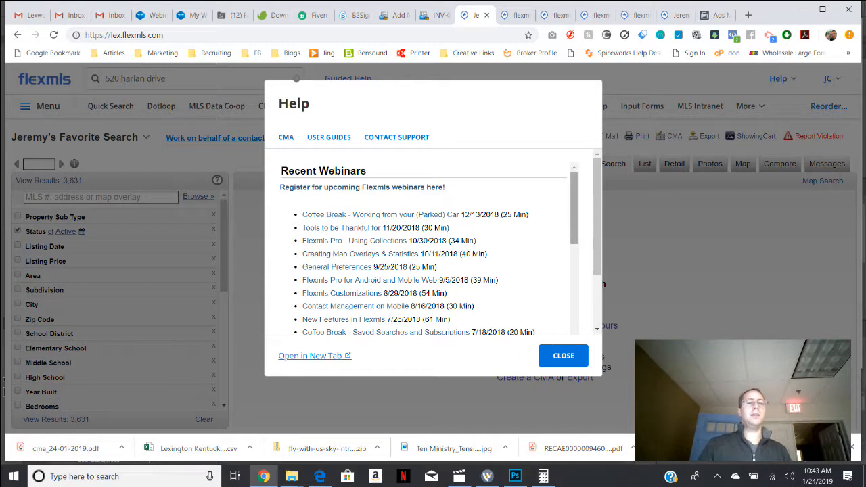
{"action": "scroll", "coordinate": [433, 251], "scroll_direction": "down", "scroll_amount": 3}
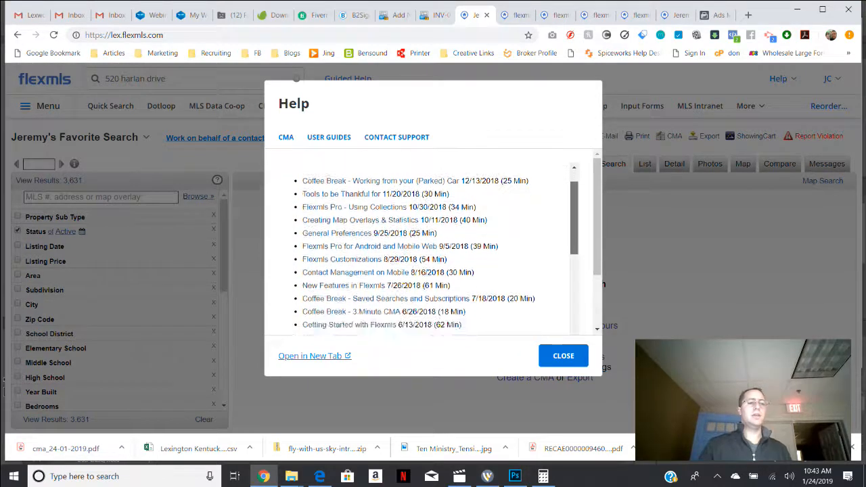
{"action": "scroll", "coordinate": [419, 250], "scroll_direction": "up", "scroll_amount": 4}
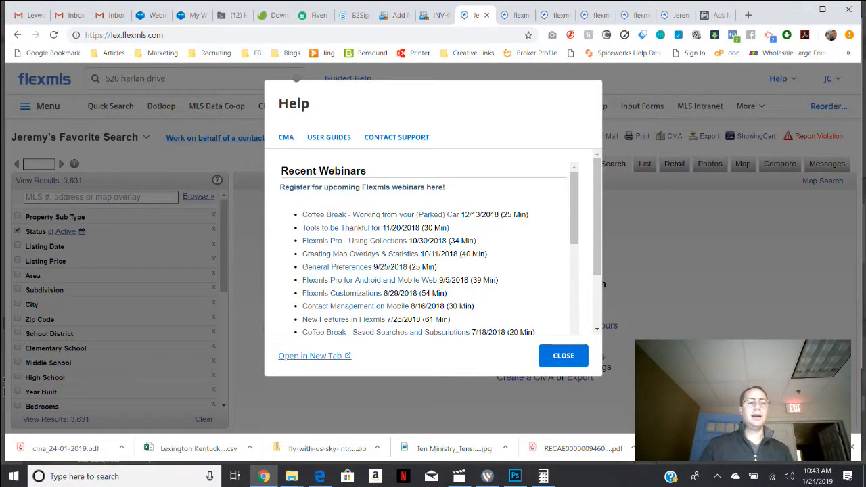
{"action": "left_click", "coordinate": [559, 349]}
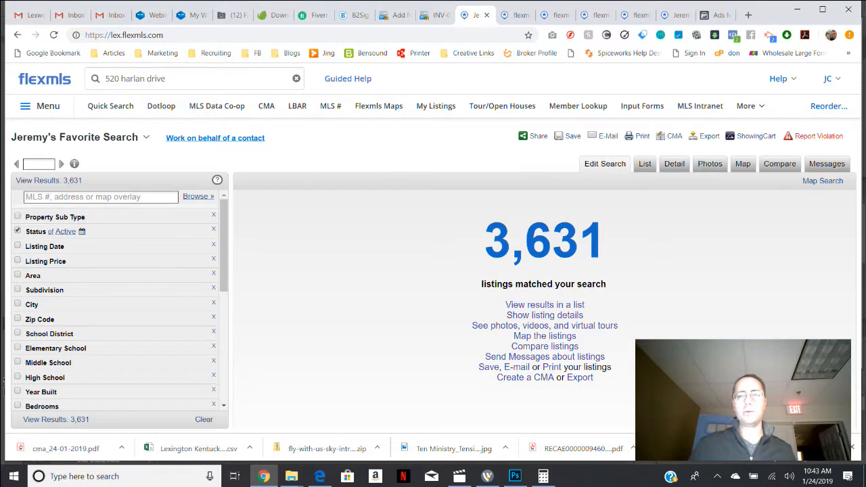
{"action": "left_click", "coordinate": [487, 476]}
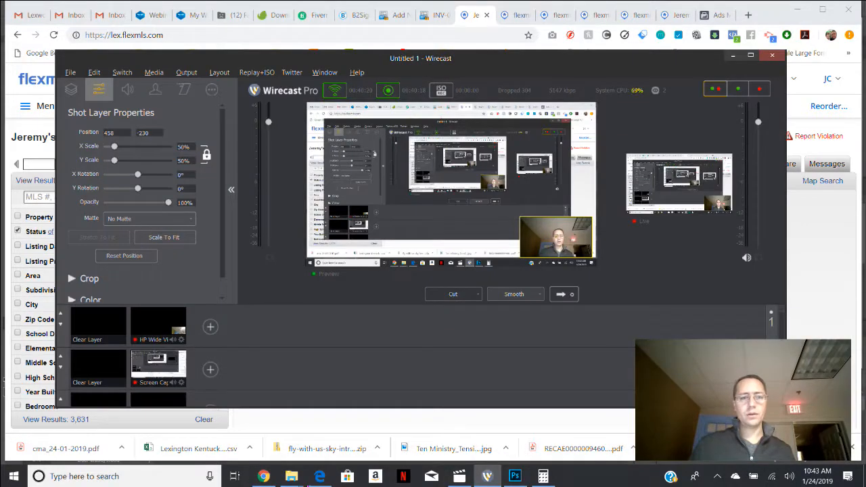